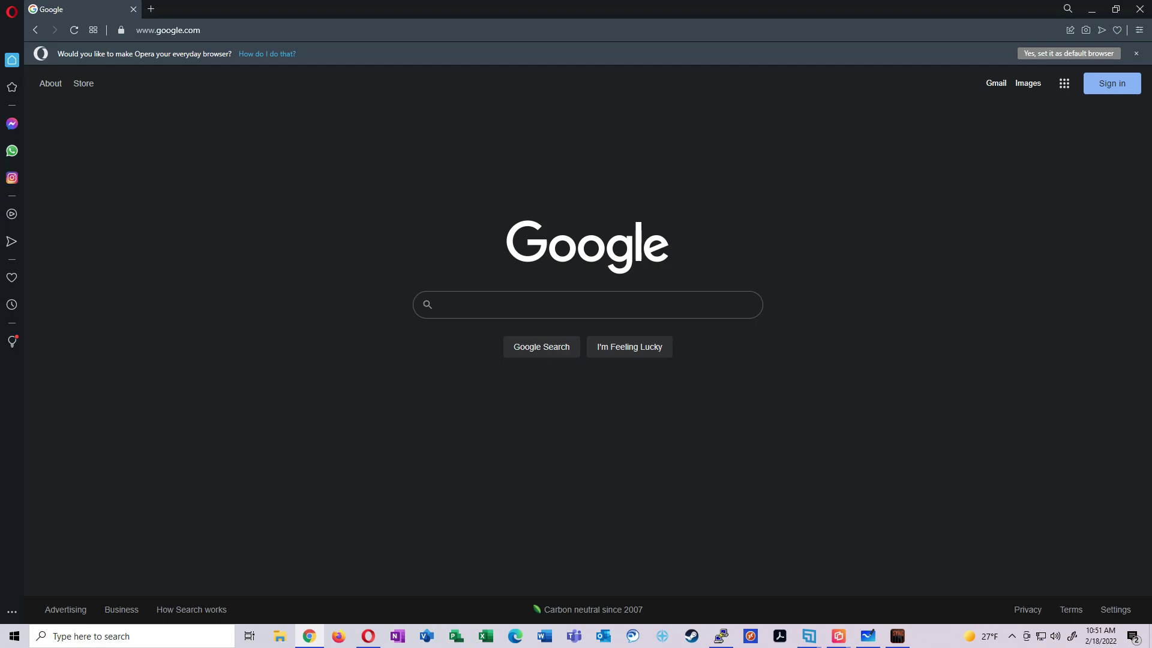
On the blank whiteboard, circle the top-left computer and label it NMS
click(868, 636)
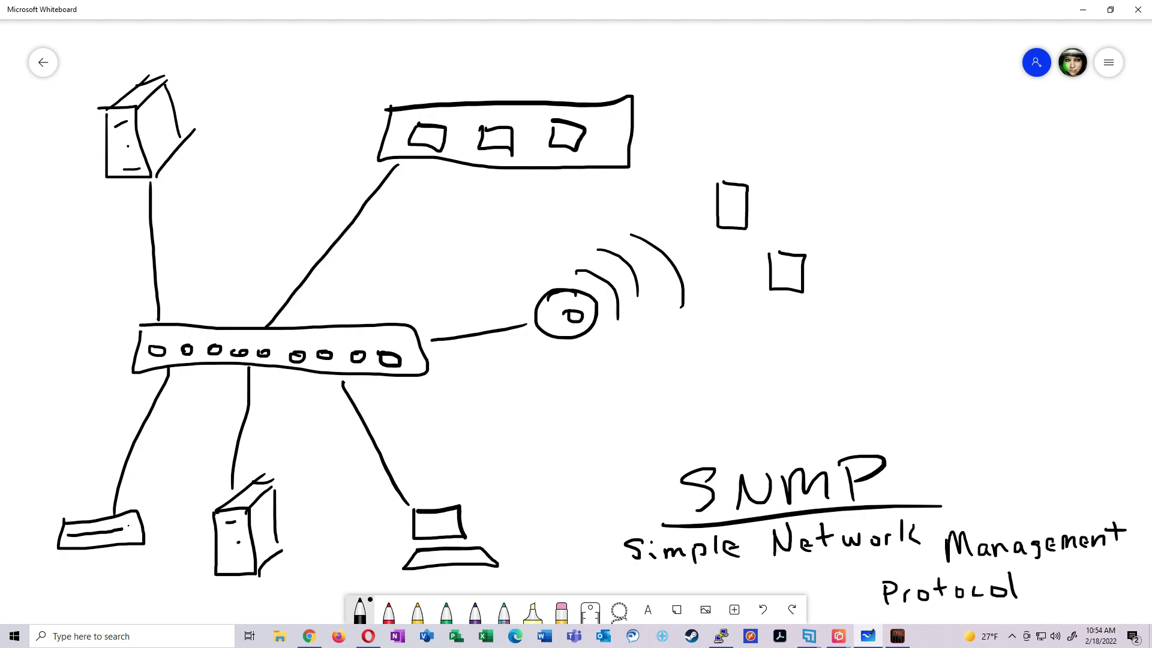
mouse_move(198, 70)
mouse_down()
mouse_move(60, 126)
mouse_move(60, 90)
mouse_move(91, 74)
mouse_up()
drag(98, 85, 129, 64)
drag(151, 40, 136, 60)
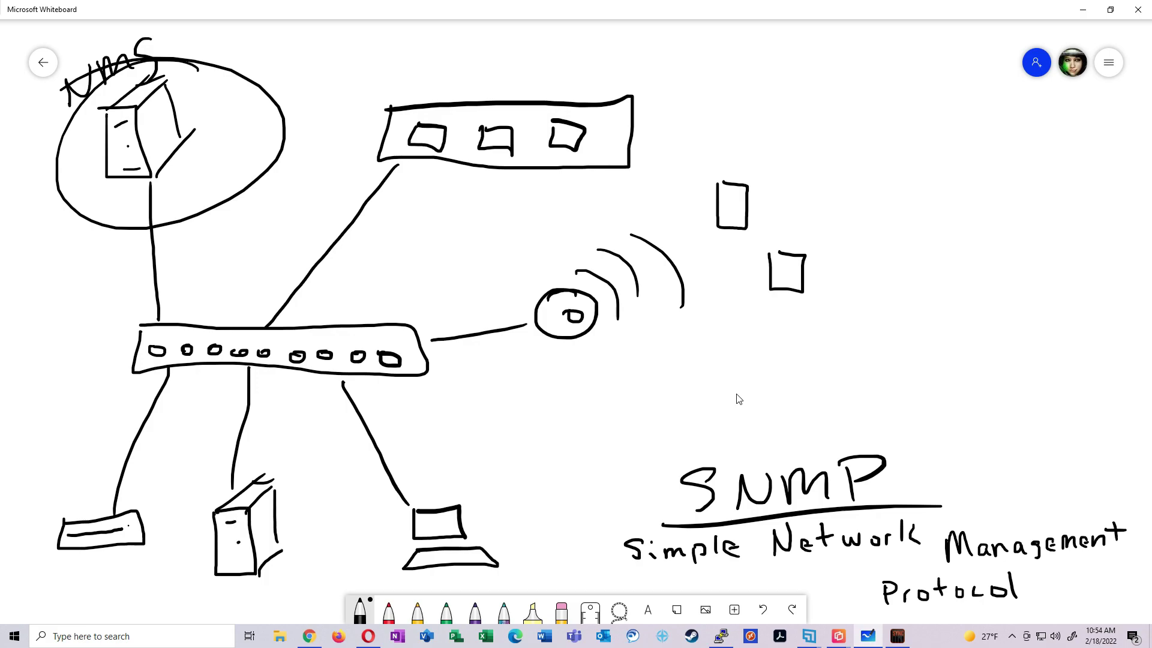
Draw arrows from the switches, bottom-left device, middle server, laptop and access point toward NMS
mouse_move(238, 327)
mouse_down()
mouse_move(234, 269)
mouse_move(195, 279)
mouse_up()
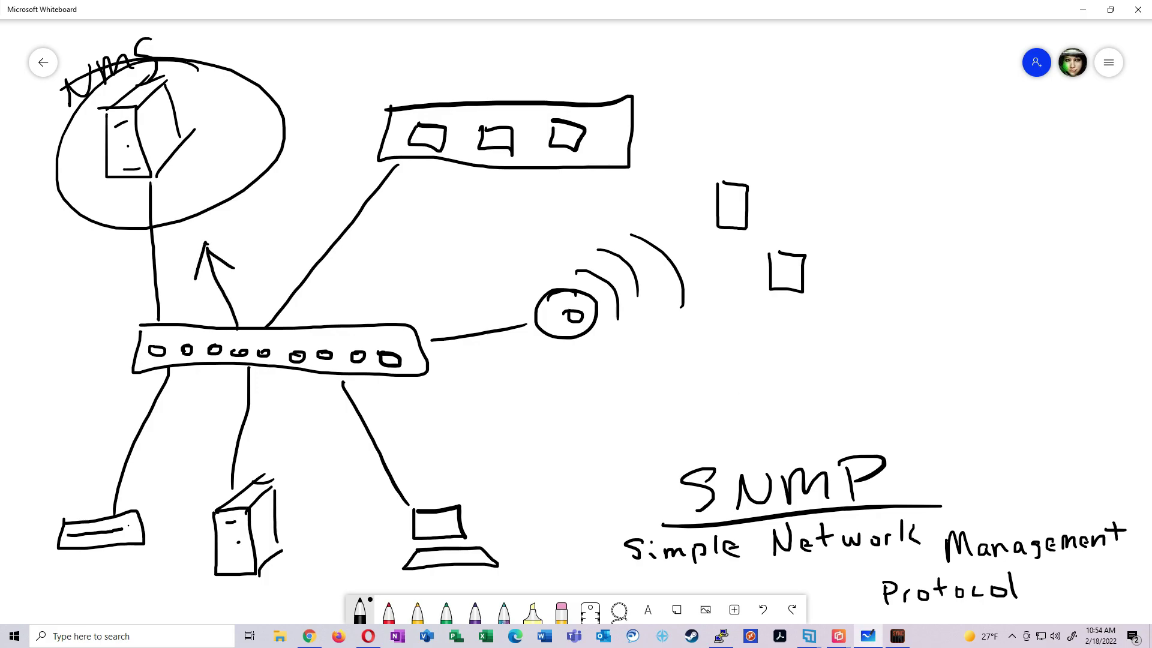
mouse_move(352, 151)
mouse_down()
mouse_move(327, 141)
mouse_move(317, 172)
mouse_up()
mouse_move(95, 517)
mouse_down()
mouse_move(89, 406)
mouse_move(105, 415)
mouse_up()
drag(84, 373, 72, 407)
mouse_move(222, 502)
mouse_down()
mouse_move(183, 419)
mouse_move(215, 444)
mouse_up()
drag(182, 408, 179, 444)
drag(377, 508, 313, 438)
drag(313, 439, 352, 459)
drag(314, 429, 312, 456)
drag(513, 311, 394, 289)
mouse_move(394, 285)
mouse_down()
mouse_move(447, 284)
mouse_move(425, 311)
mouse_up()
Write CPU and Temp at the top right
drag(829, 50, 830, 79)
mouse_move(846, 57)
mouse_down()
mouse_move(847, 81)
mouse_move(848, 68)
mouse_up()
drag(884, 47, 909, 71)
drag(795, 110, 808, 135)
mouse_move(832, 123)
mouse_down()
mouse_move(894, 129)
mouse_move(924, 117)
mouse_up()
Write Bandwidth and etc below them to finish the metrics list
drag(804, 163, 804, 190)
drag(837, 179, 879, 165)
drag(882, 177, 915, 174)
drag(920, 175, 922, 187)
drag(945, 180, 960, 155)
drag(975, 157, 978, 180)
drag(999, 155, 1043, 177)
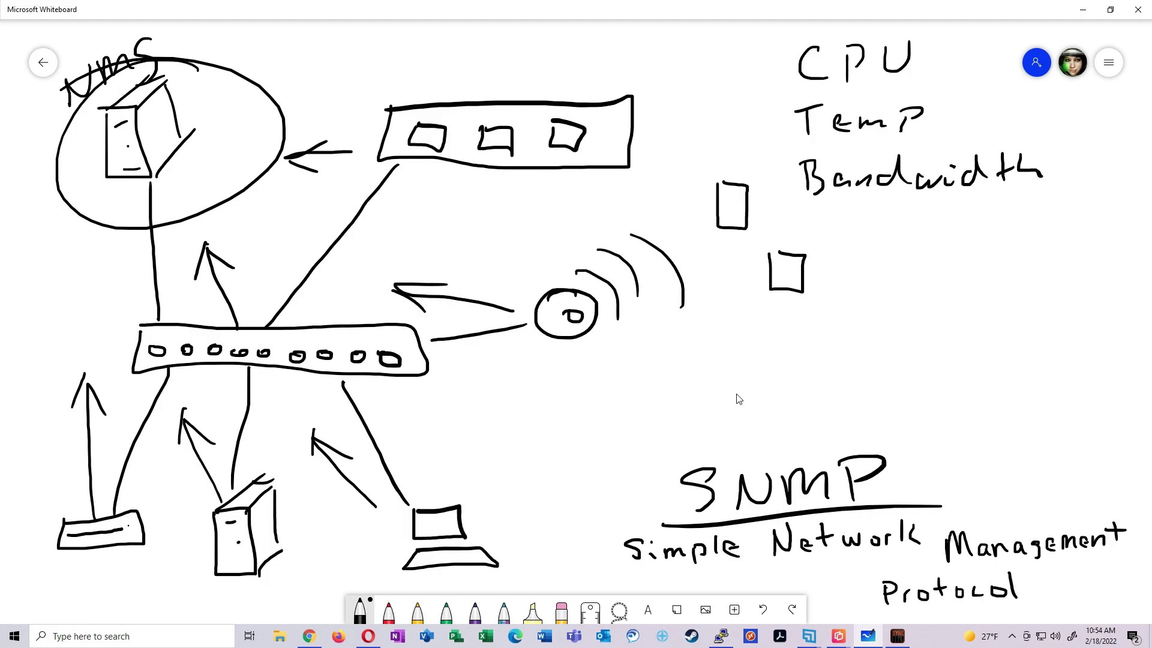
drag(838, 220, 839, 237)
drag(823, 228, 852, 233)
drag(844, 228, 864, 227)
drag(886, 223, 888, 233)
Add a period after etc, retrace the NMS ellipse's lower edge, and draw a corner line around the list
click(898, 228)
mouse_move(86, 208)
mouse_down()
mouse_move(169, 214)
mouse_move(288, 145)
mouse_up()
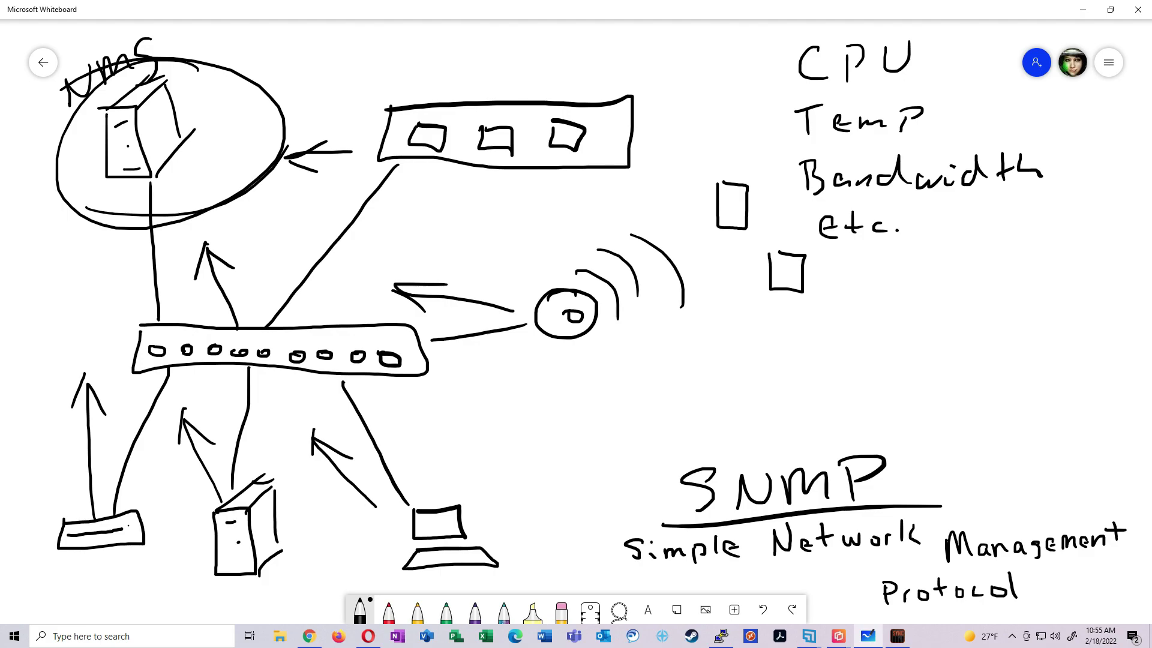
mouse_move(785, 27)
mouse_down()
mouse_move(784, 107)
mouse_move(1077, 251)
mouse_up()
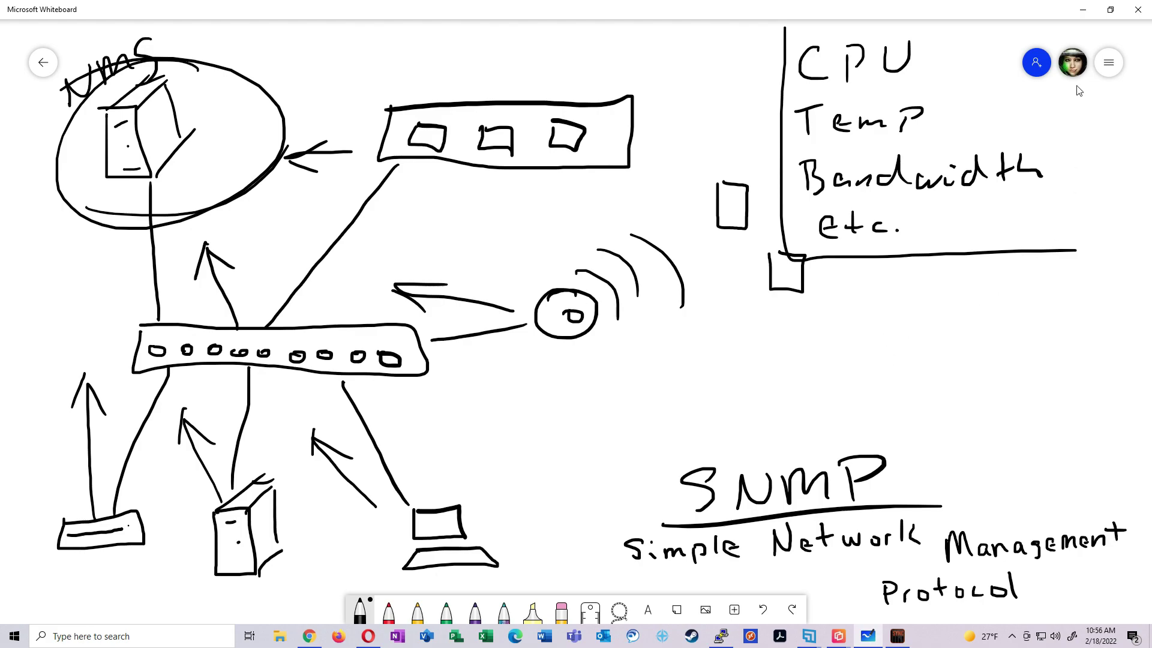
Google 'download librenms' in the browser
click(1084, 11)
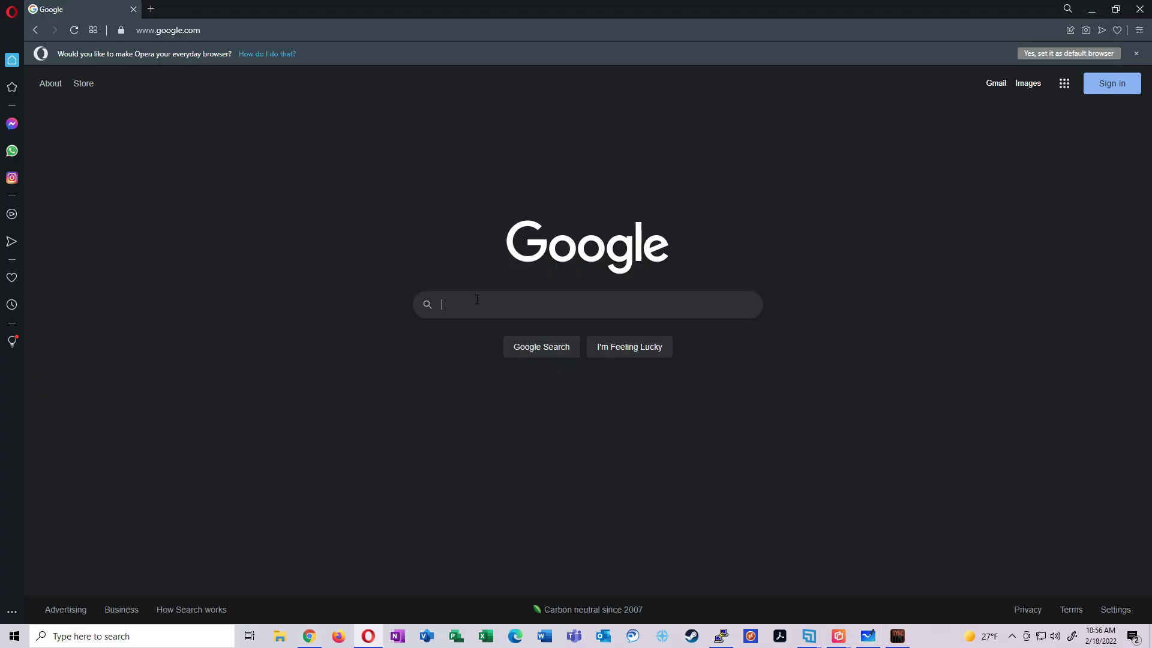
click(477, 299)
text(download librenms)
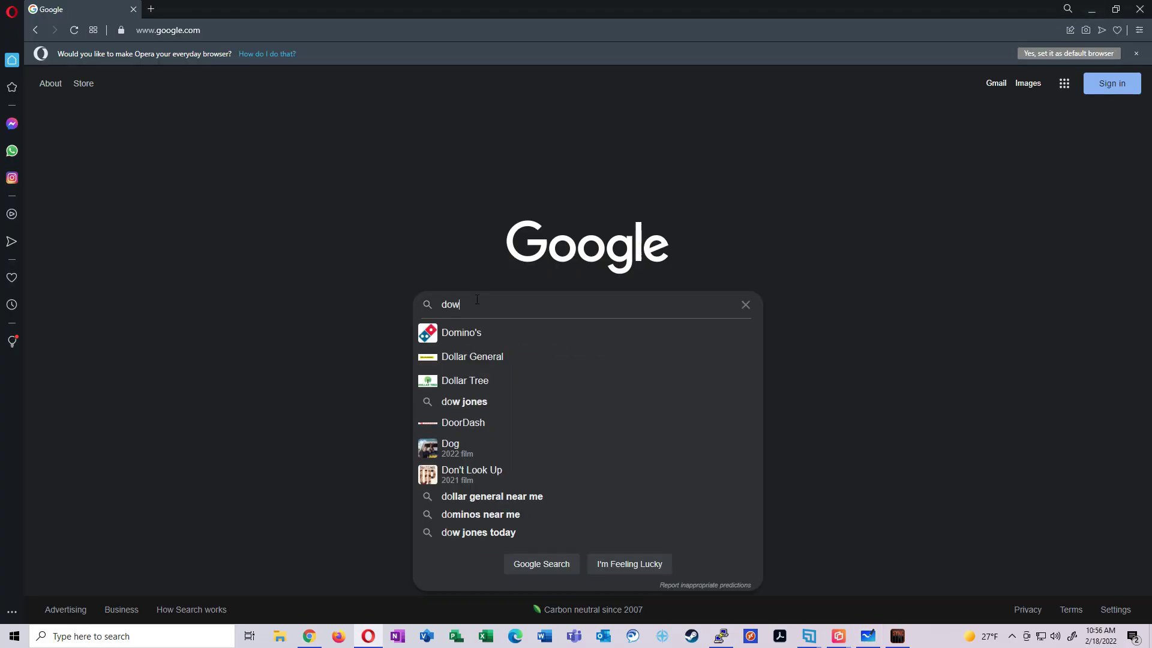
key(Return)
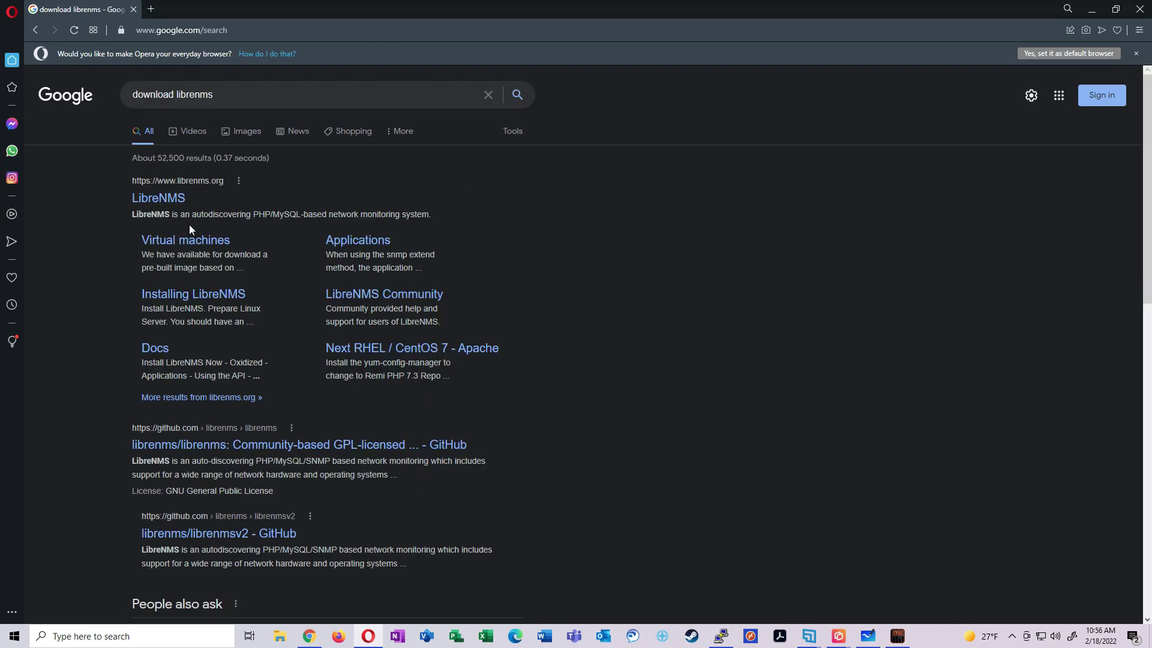
From librenms.org Downloads > OVA Images, download librenms-ubuntu-20.04-amd64.ova
click(175, 198)
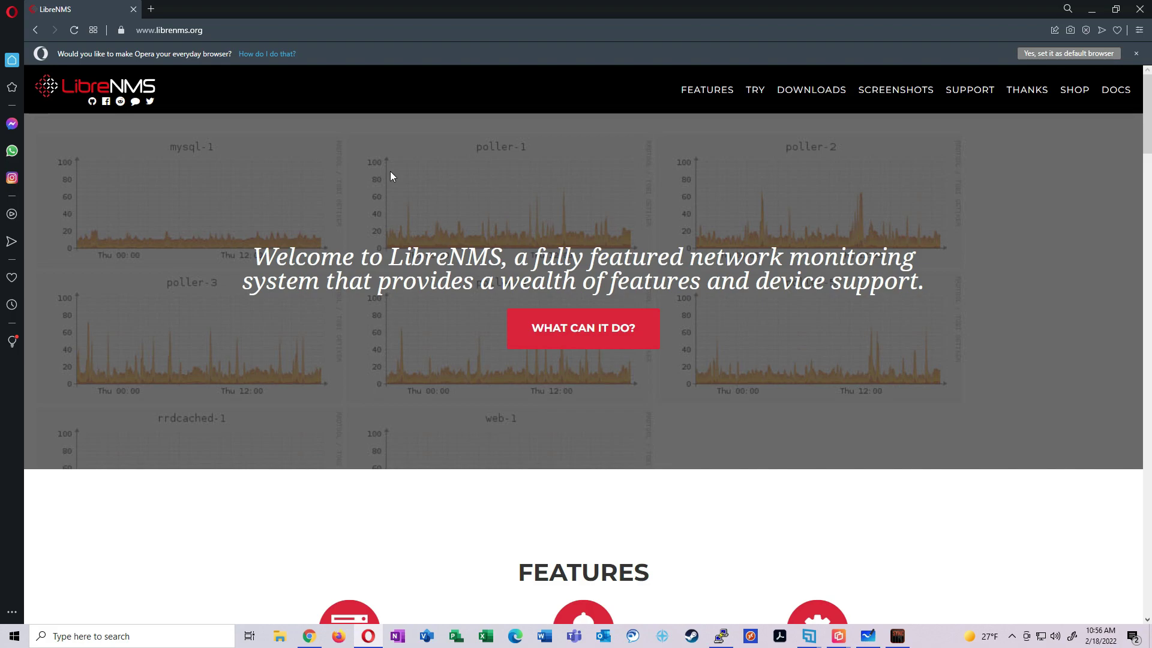
click(811, 90)
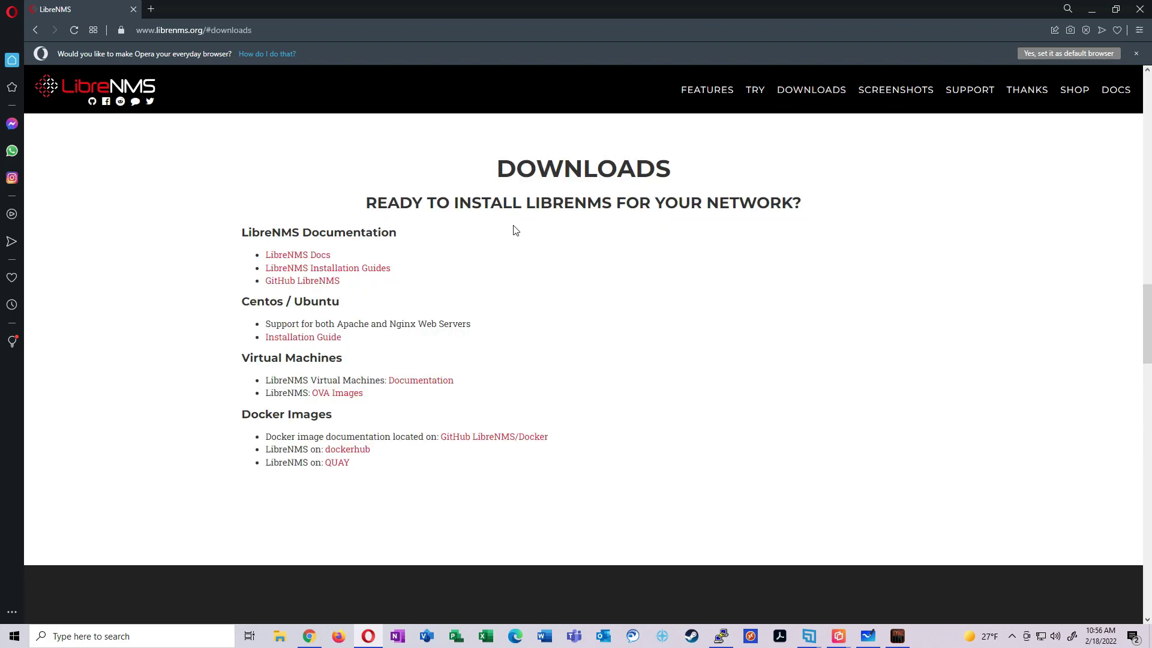
click(344, 394)
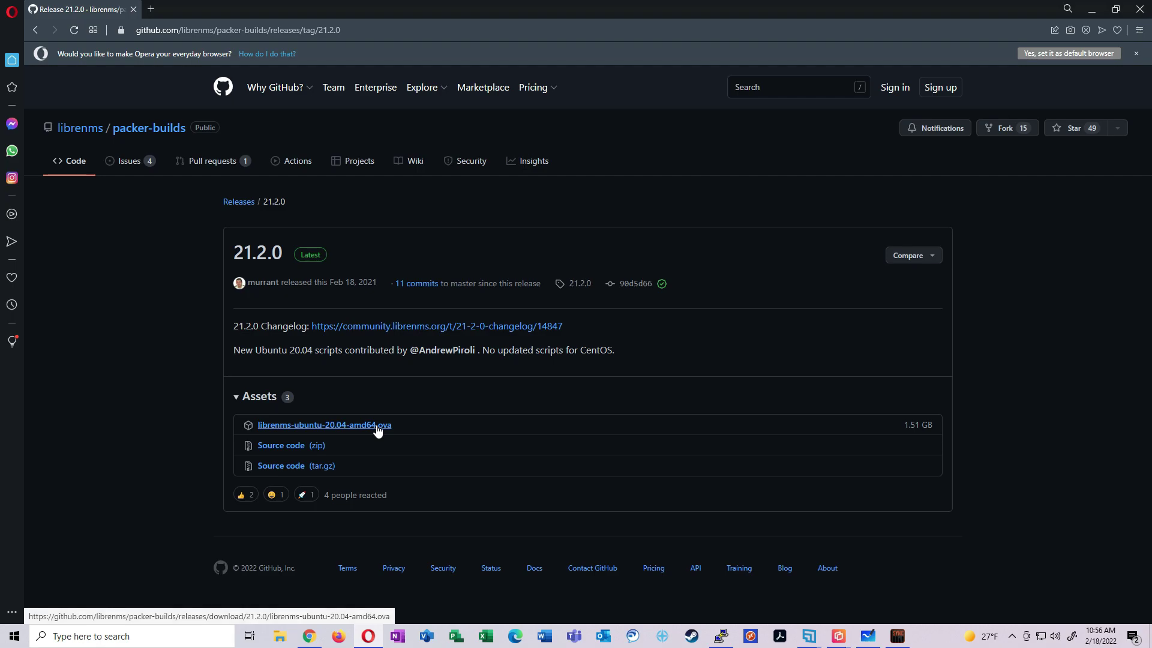
click(377, 426)
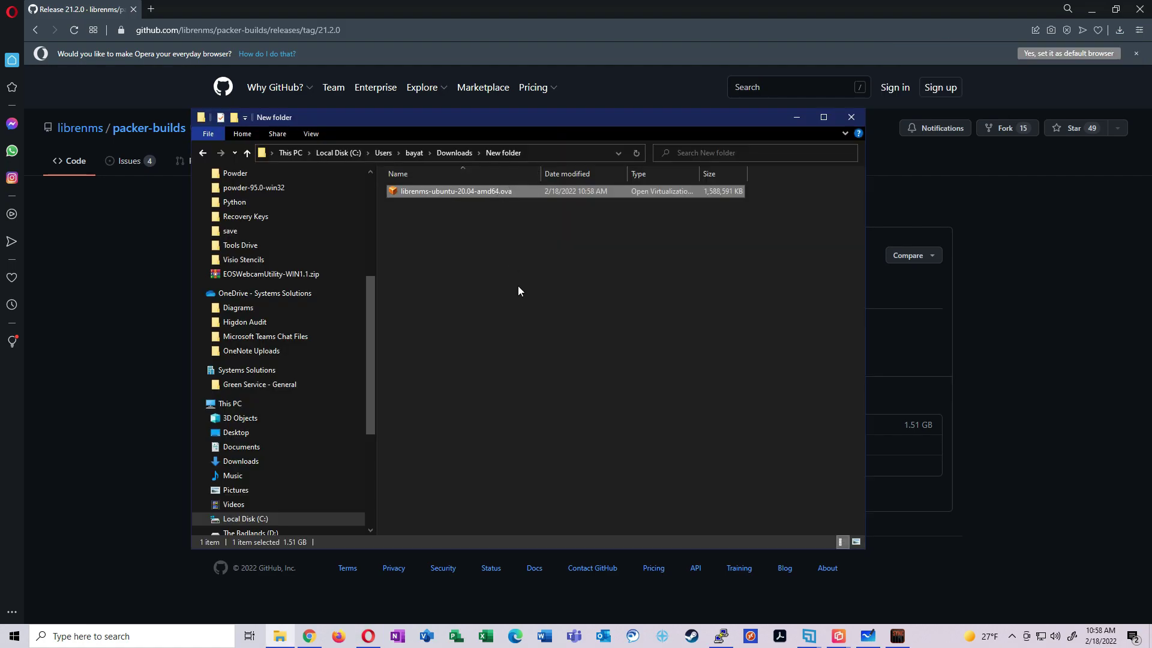
Open librenms-ubuntu-20.04-amd64.ova with VirtualBox Manager and dismiss the update notice
click(518, 287)
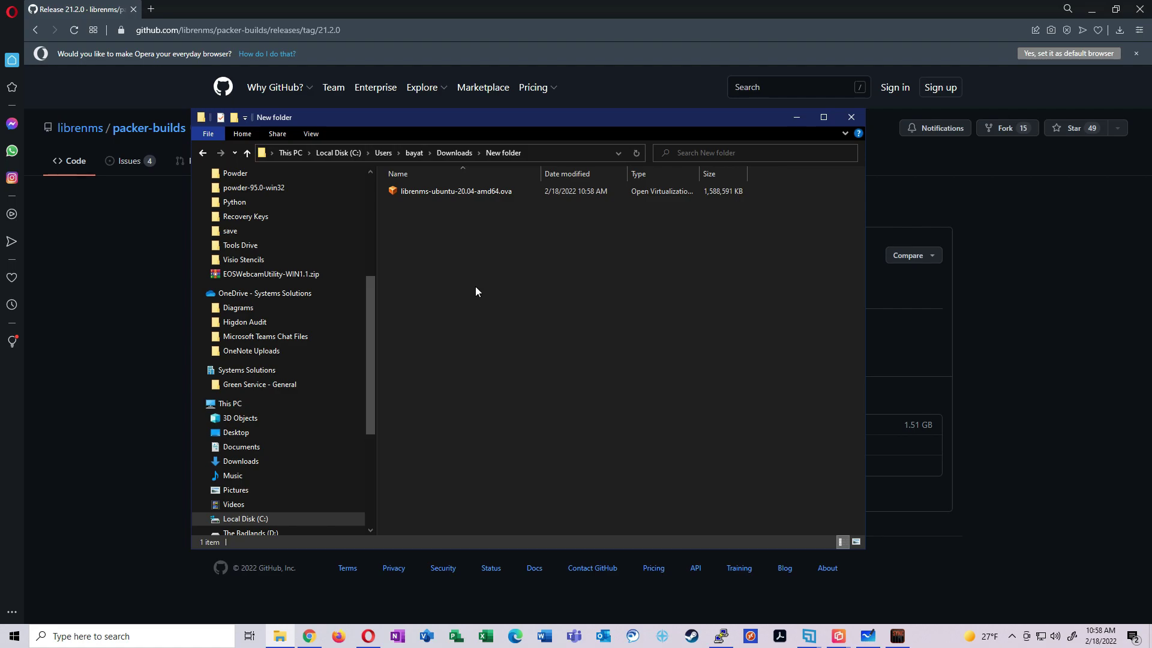
double_click(419, 192)
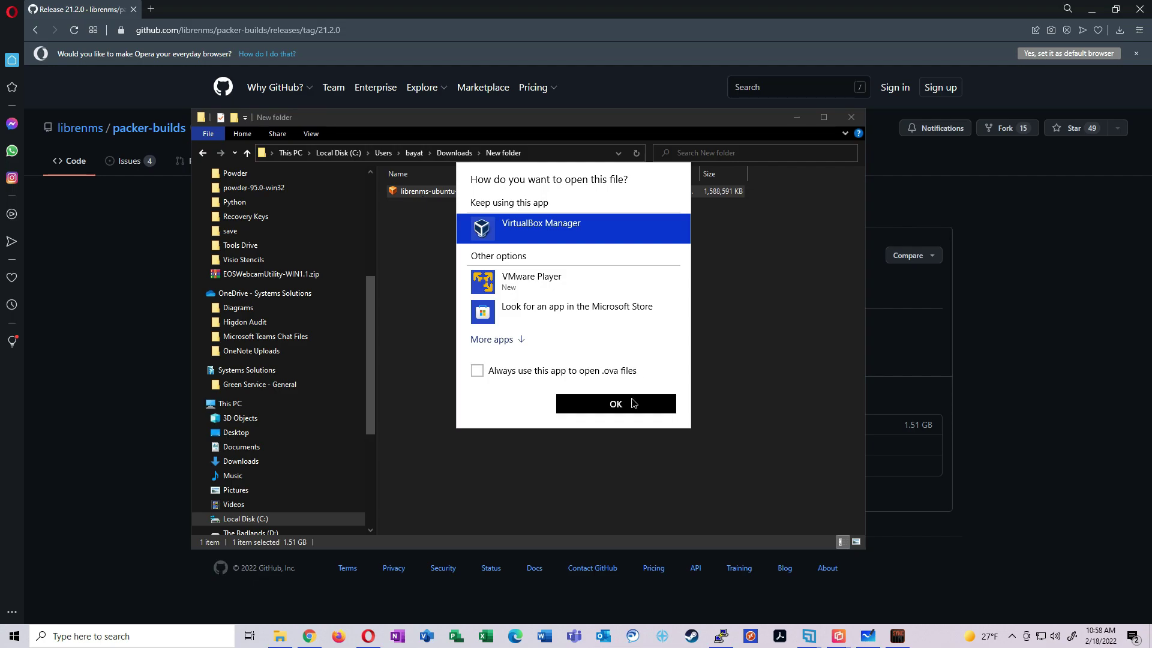
click(634, 403)
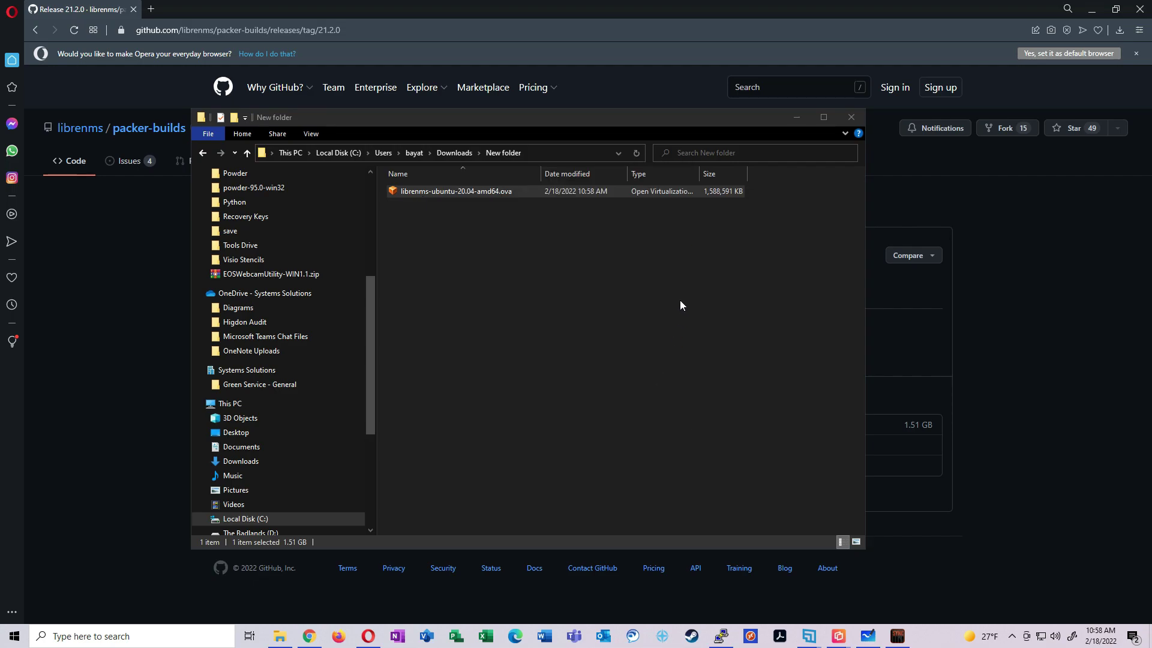
key(Return)
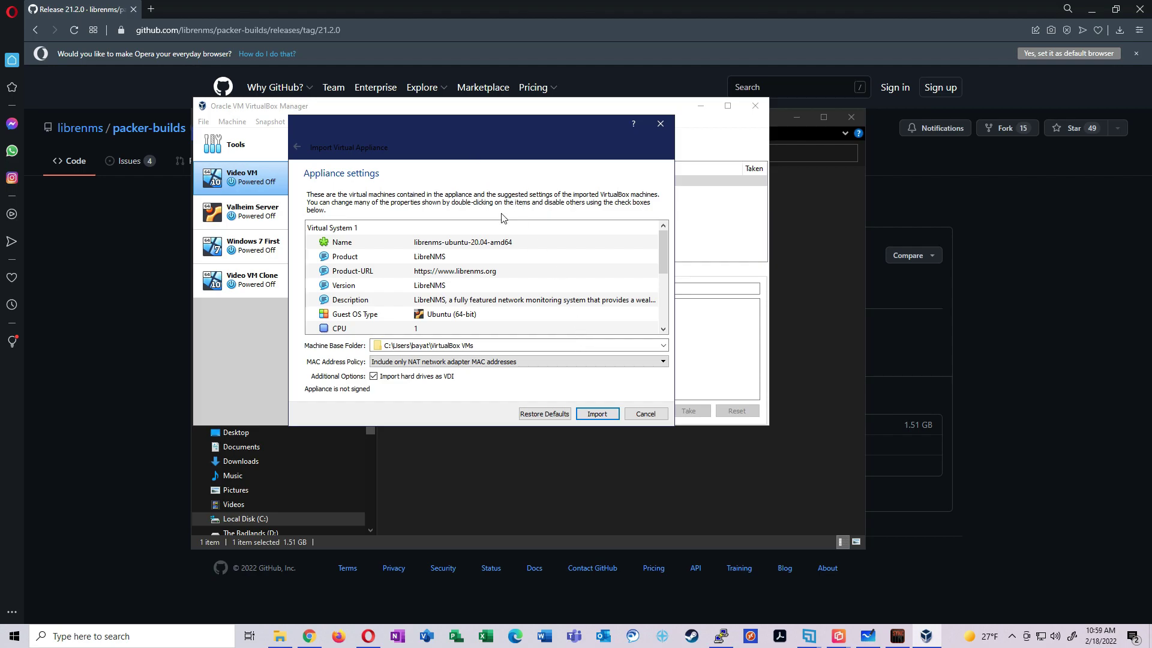
Review the librenms-ubuntu-20.04-amd64 appliance settings and import it
scroll(528, 285, down, 1)
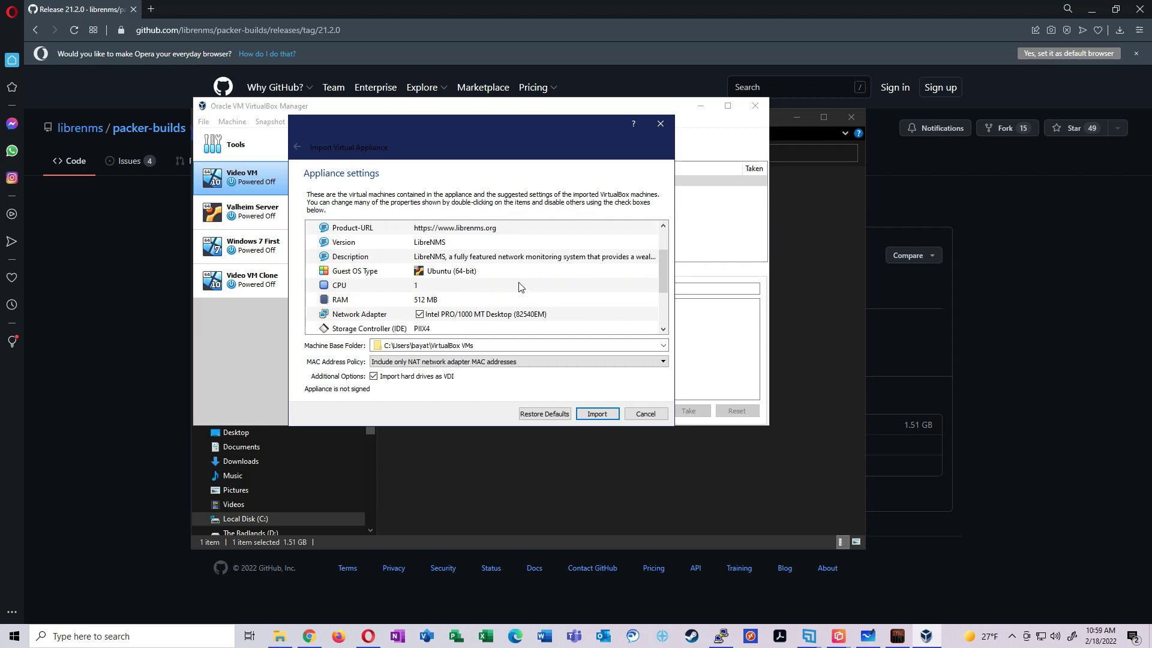
scroll(552, 282, down, 1)
scroll(552, 282, up, 3)
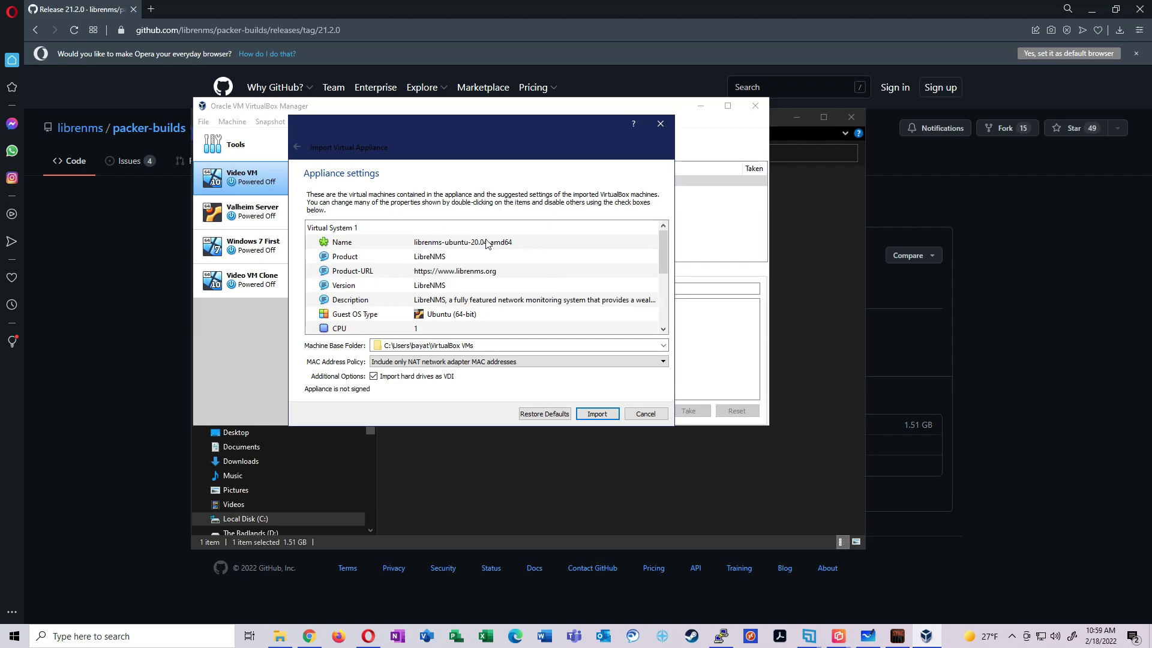
click(603, 414)
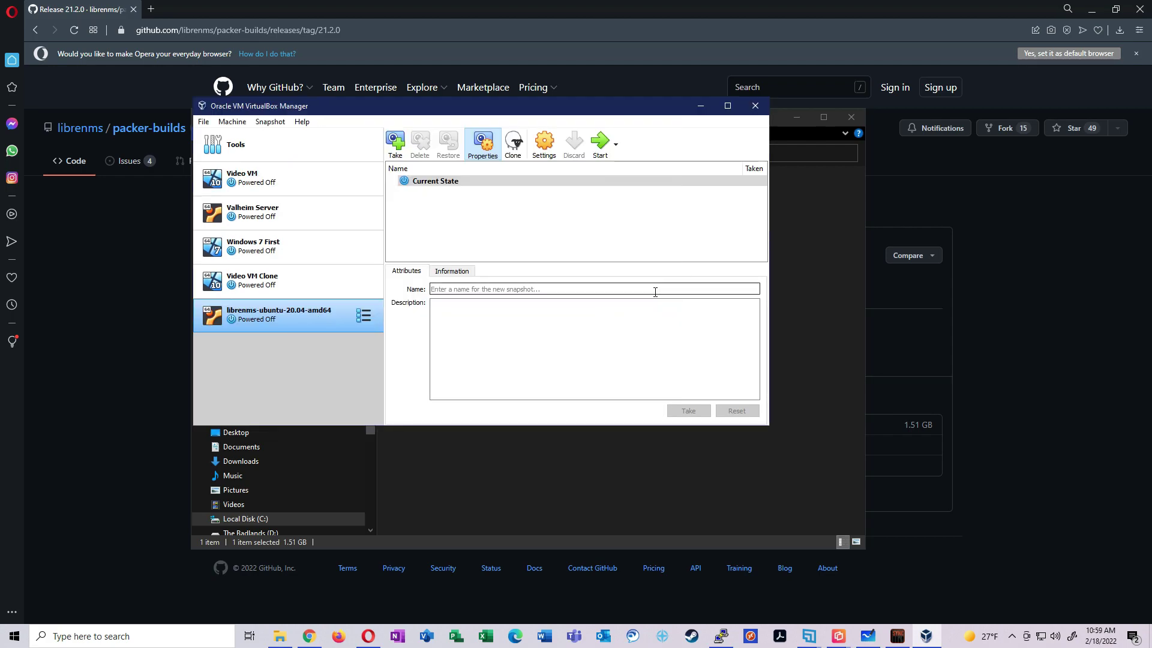
Maximize VirtualBox Manager, start the LibreNMS VM, and switch its display to Scaled Mode
double_click(505, 107)
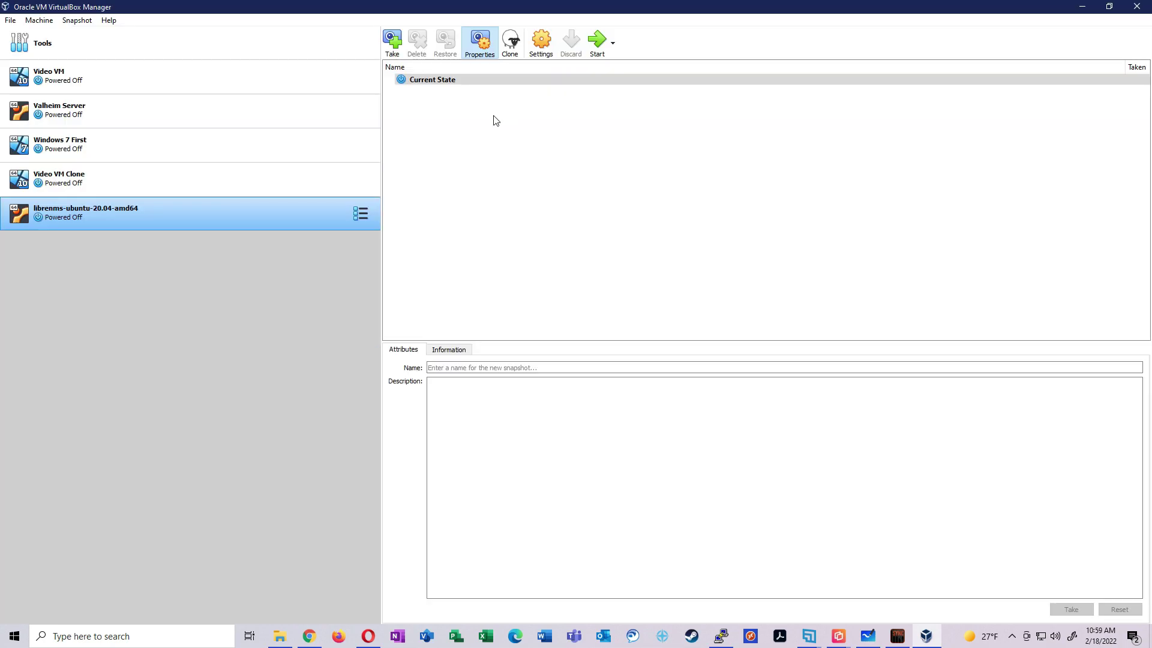
double_click(248, 213)
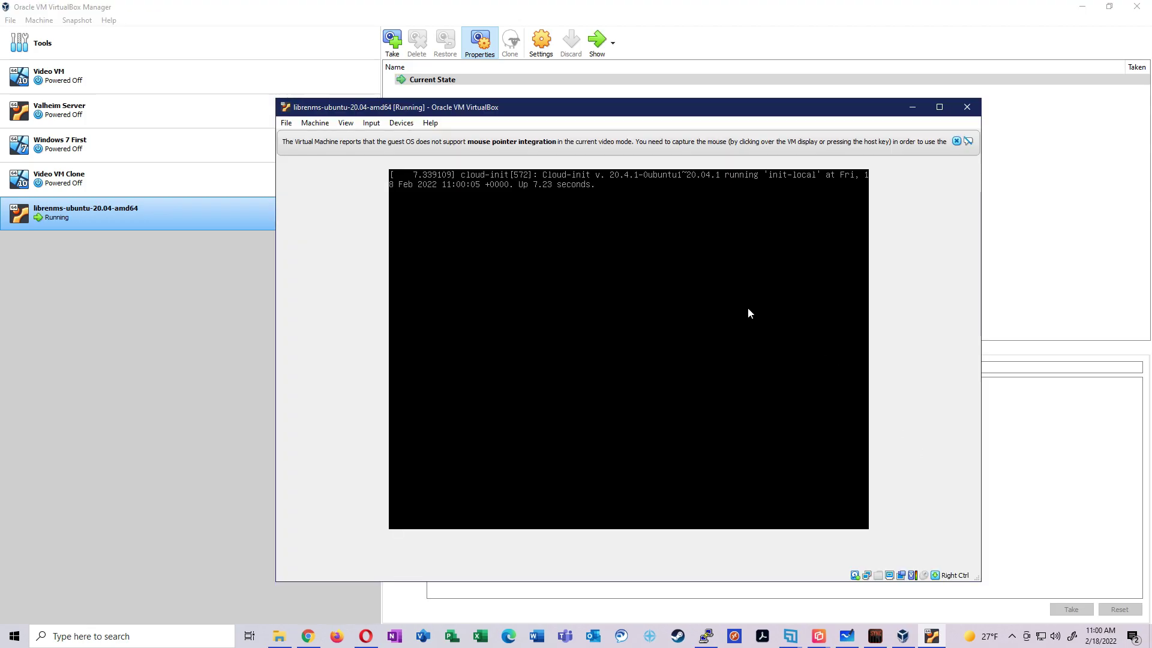
click(346, 123)
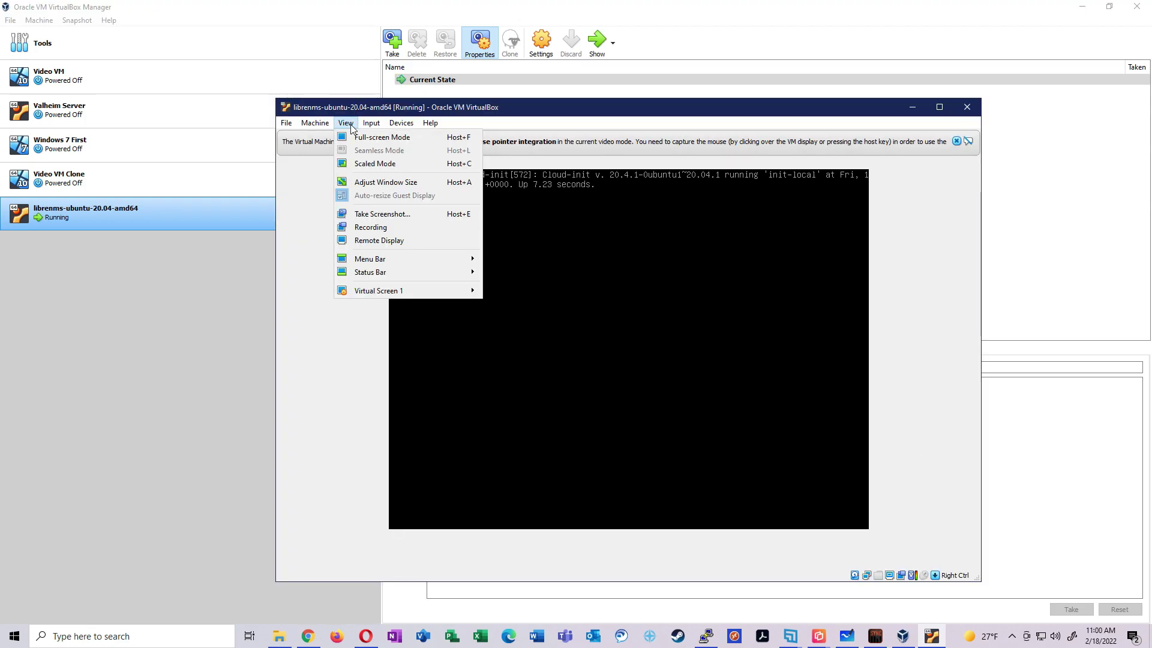
click(384, 163)
click(605, 395)
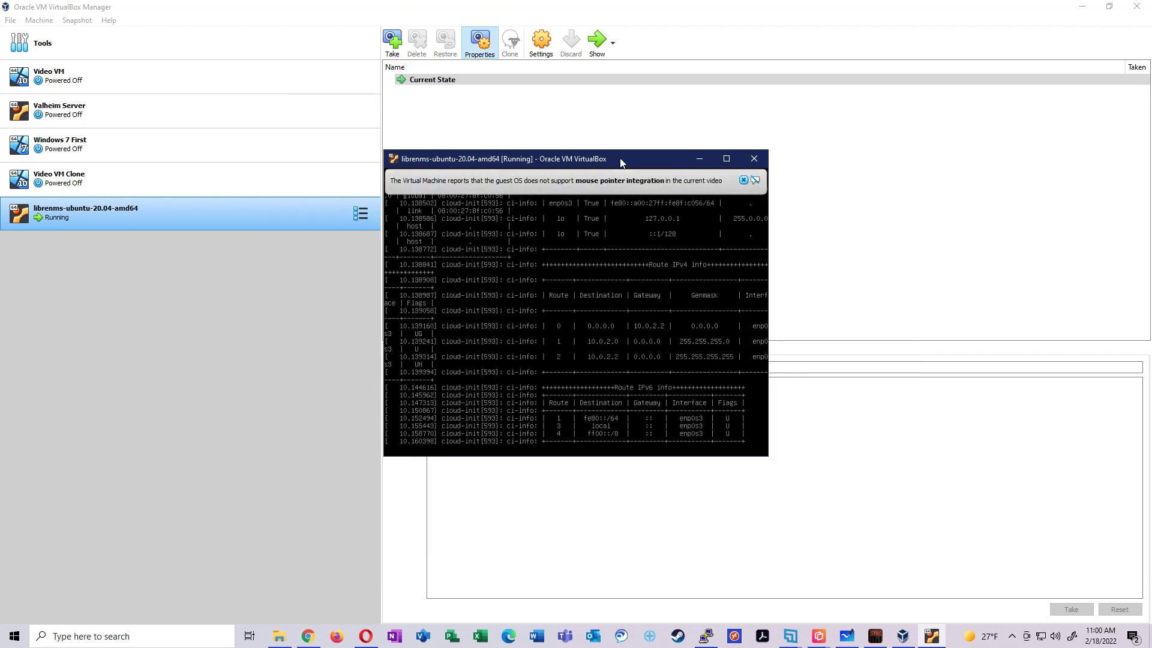
Maximize the VM console, close the mouse integration notice, and bring up the login prompt
double_click(587, 90)
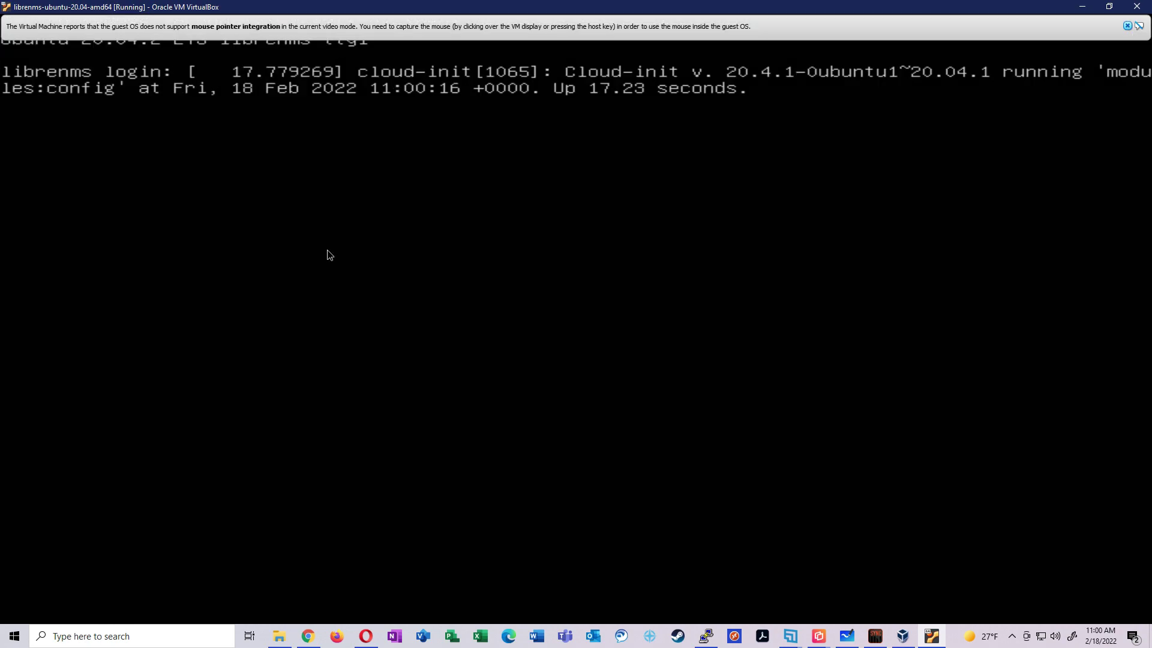
click(1128, 27)
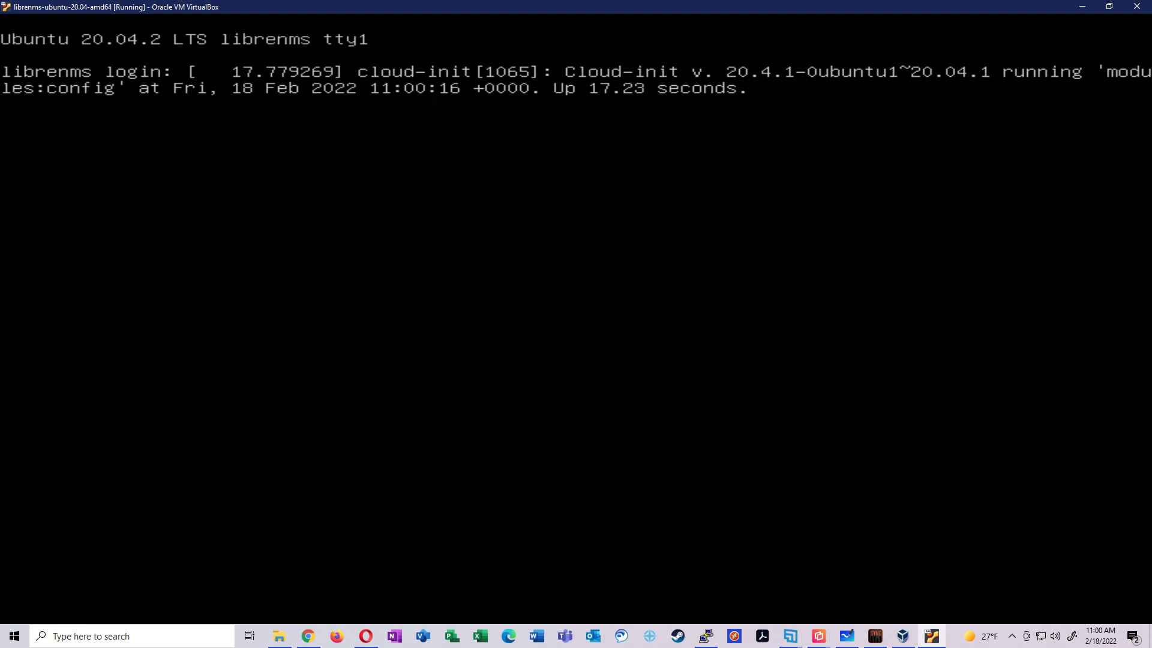
key(Return)
key(Return)
key(Return)
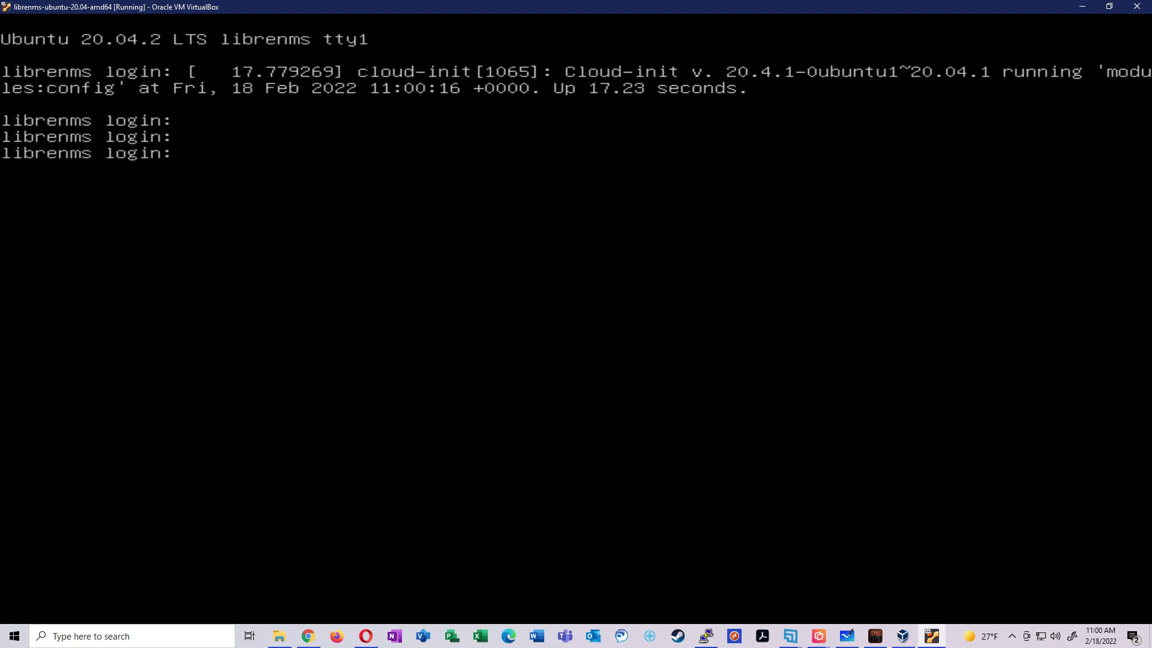
Search the LibreNMS installation guide for 'password', then return to the downloads page
key(alt+Tab)
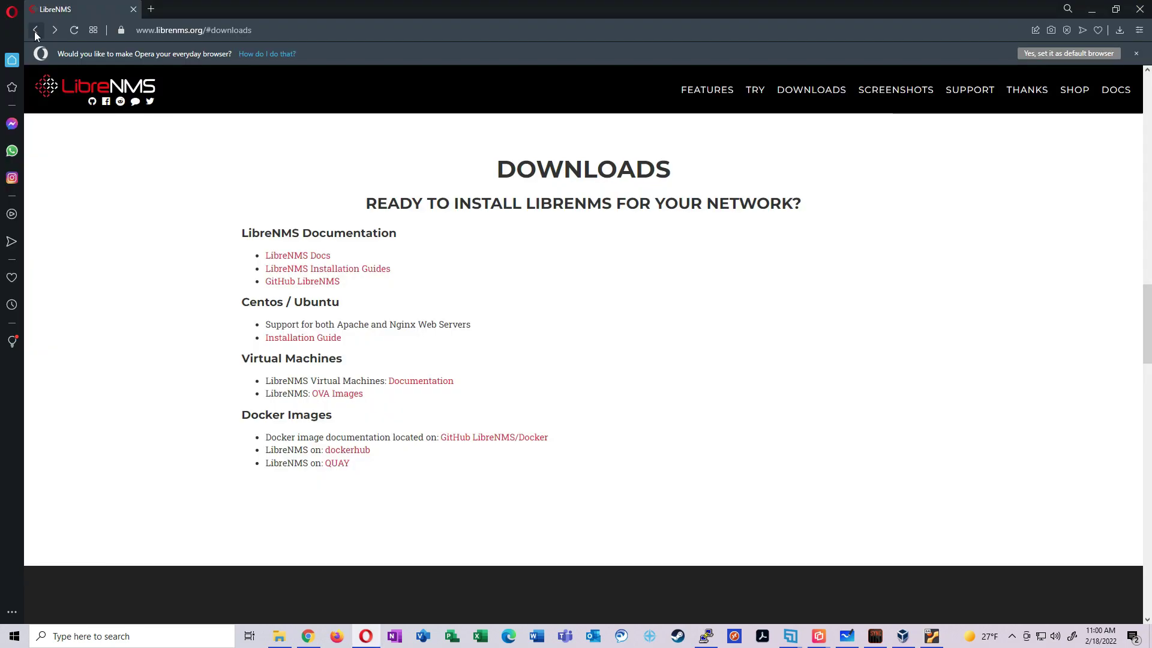
click(315, 339)
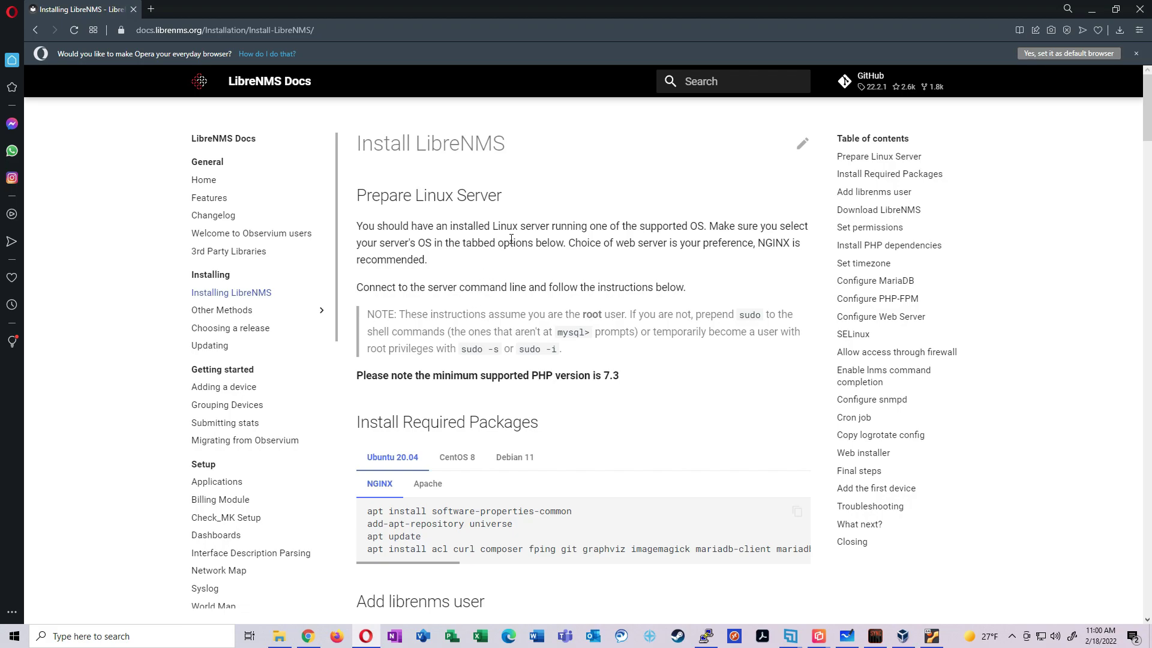
key(ctrl+f)
text(password)
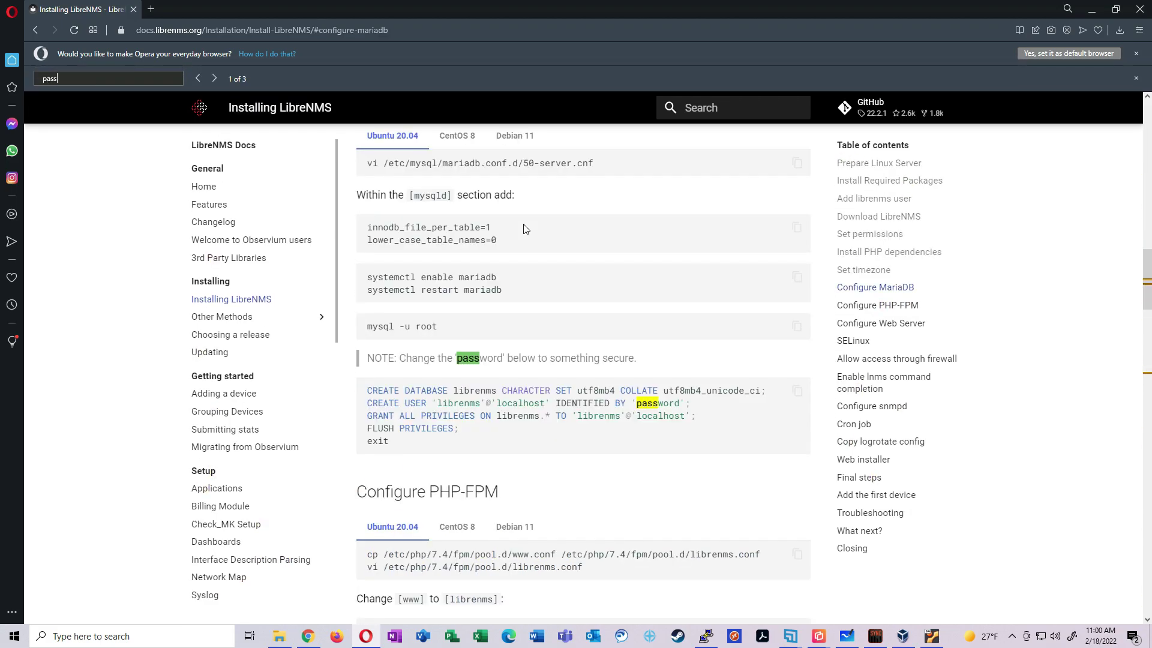
key(Return)
key(Return)
key(Return)
key(Return)
key(Return)
key(alt+Left)
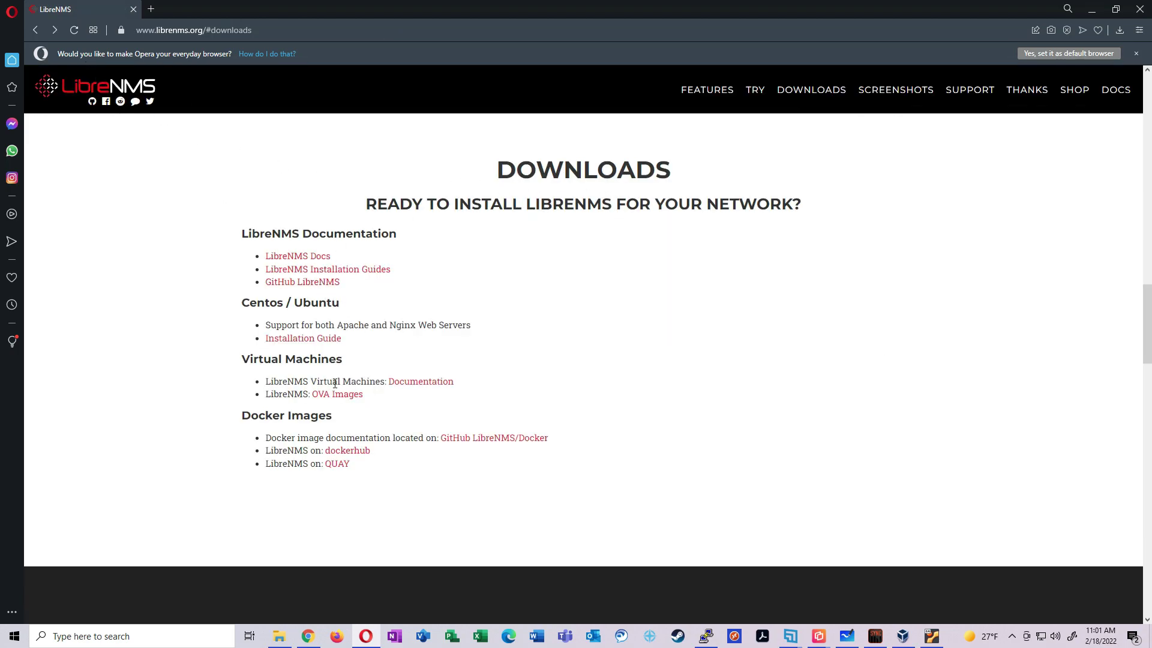
In the Virtual Machines docs, highlight Access/Credentials: WebUI localhost:8080, SSH localhost:2023, MySQL/MariaDB
click(433, 384)
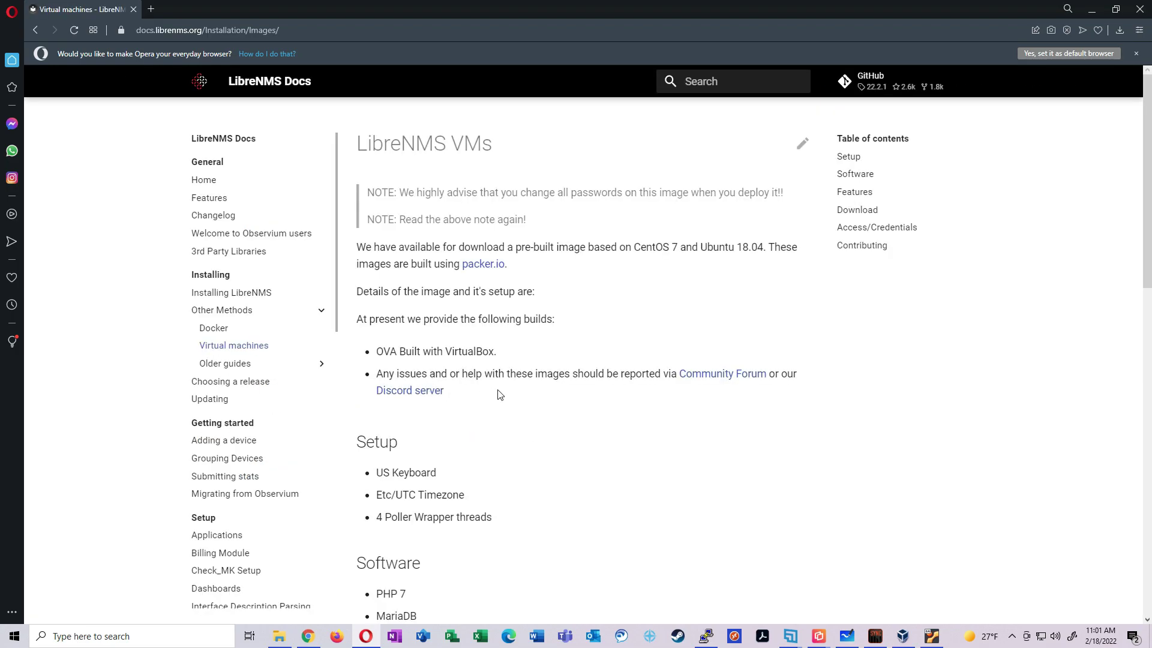
scroll(569, 356, down, 8)
scroll(569, 356, down, 3)
scroll(569, 354, down, 4)
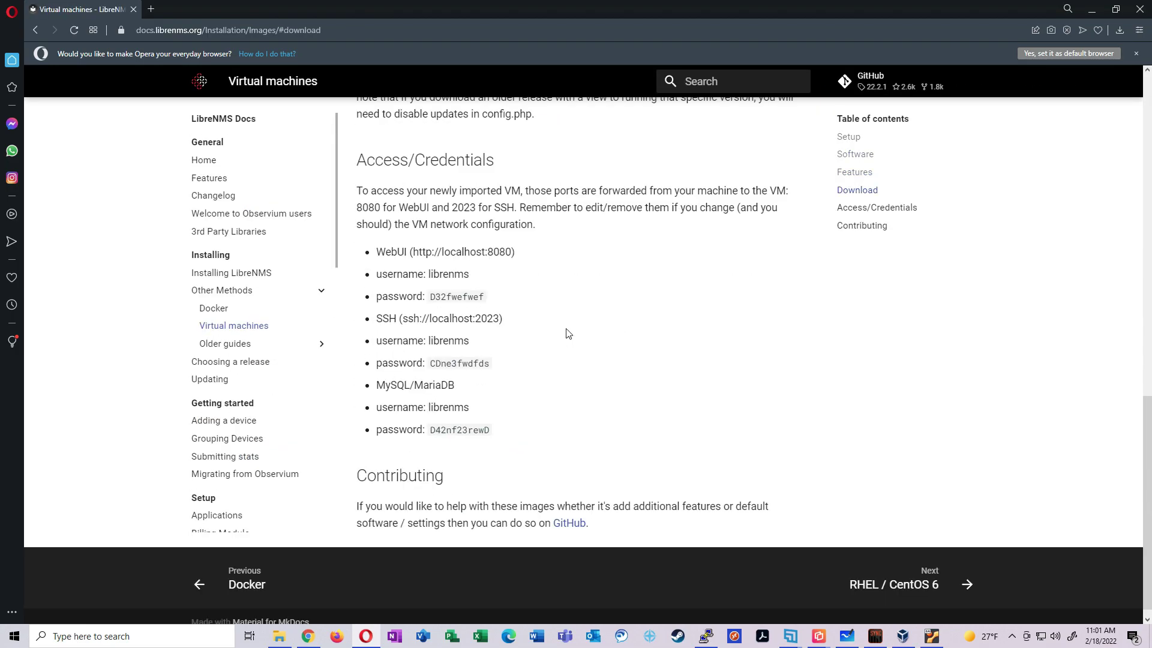
drag(350, 159, 560, 190)
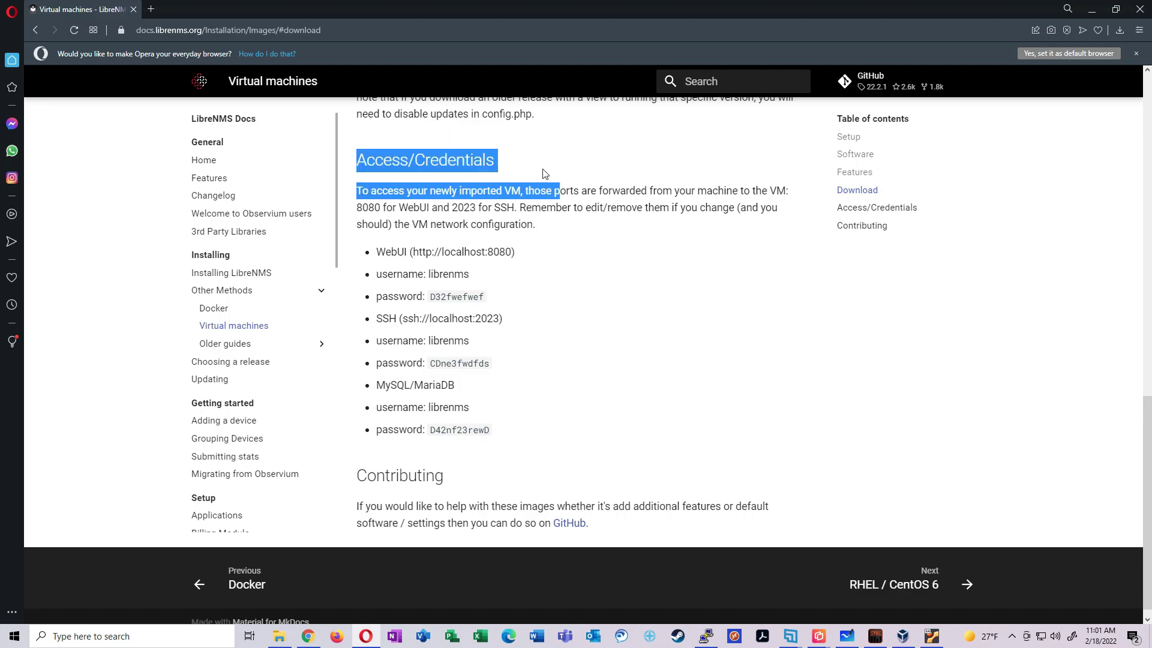
click(584, 270)
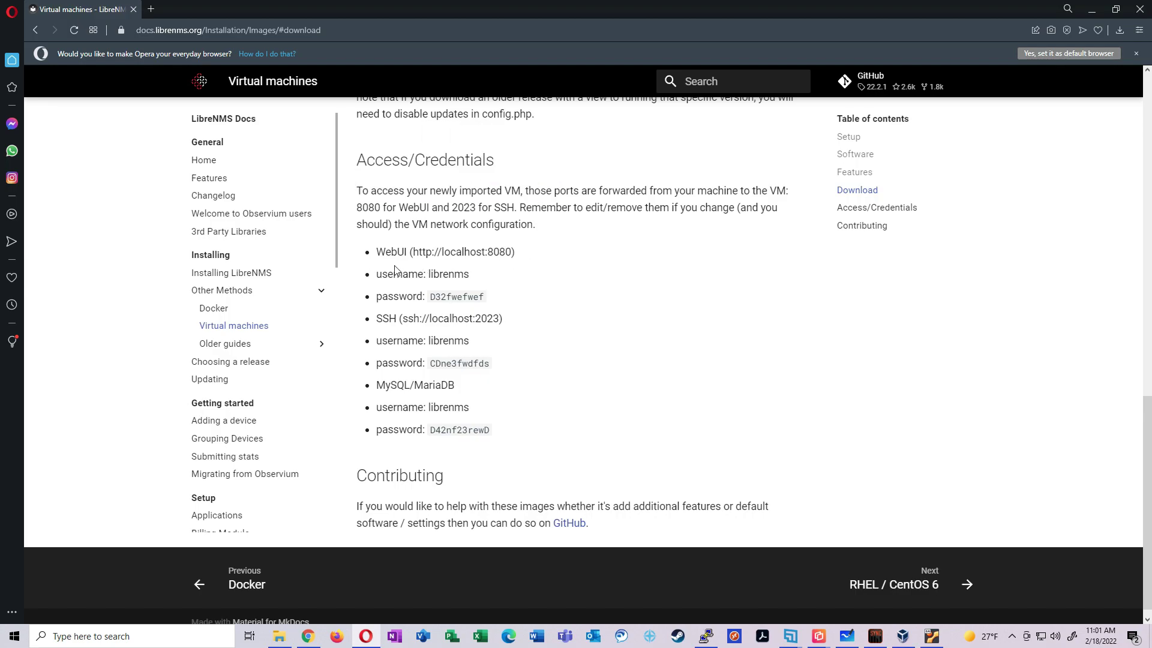
drag(374, 252, 513, 252)
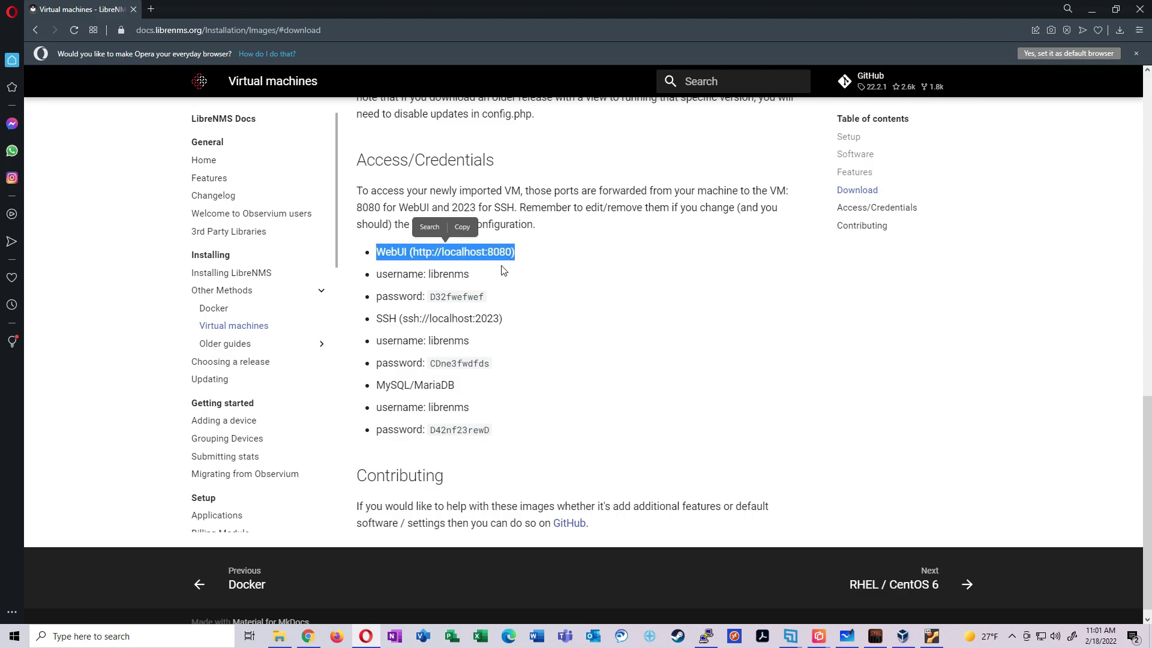
drag(382, 319, 522, 319)
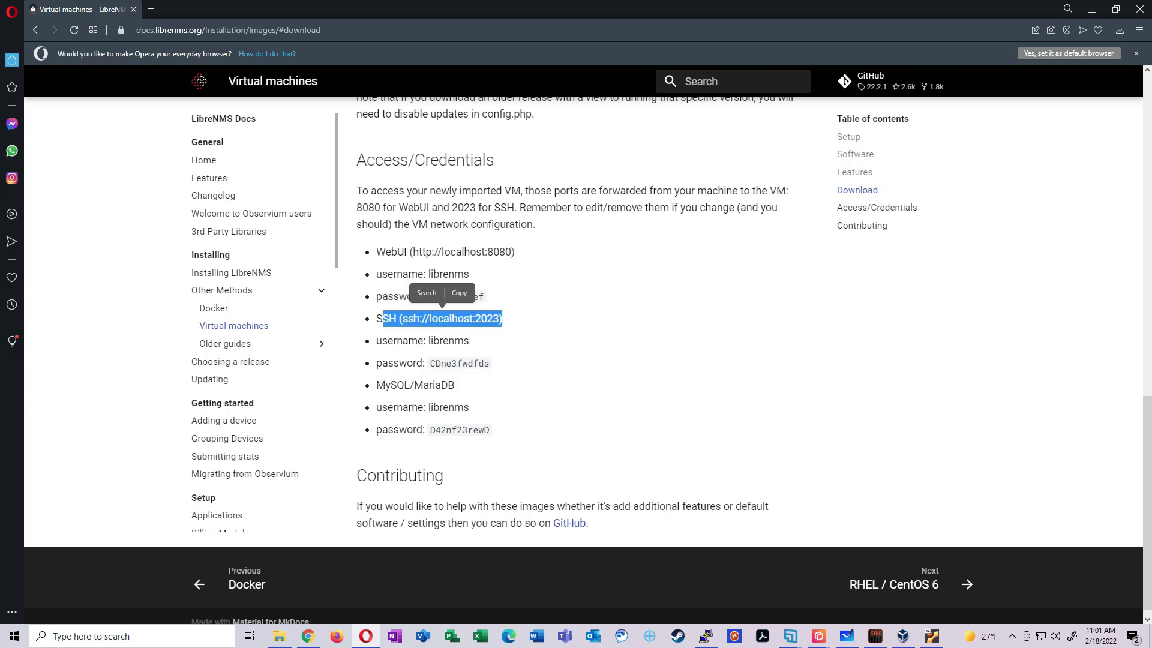
drag(377, 385, 470, 393)
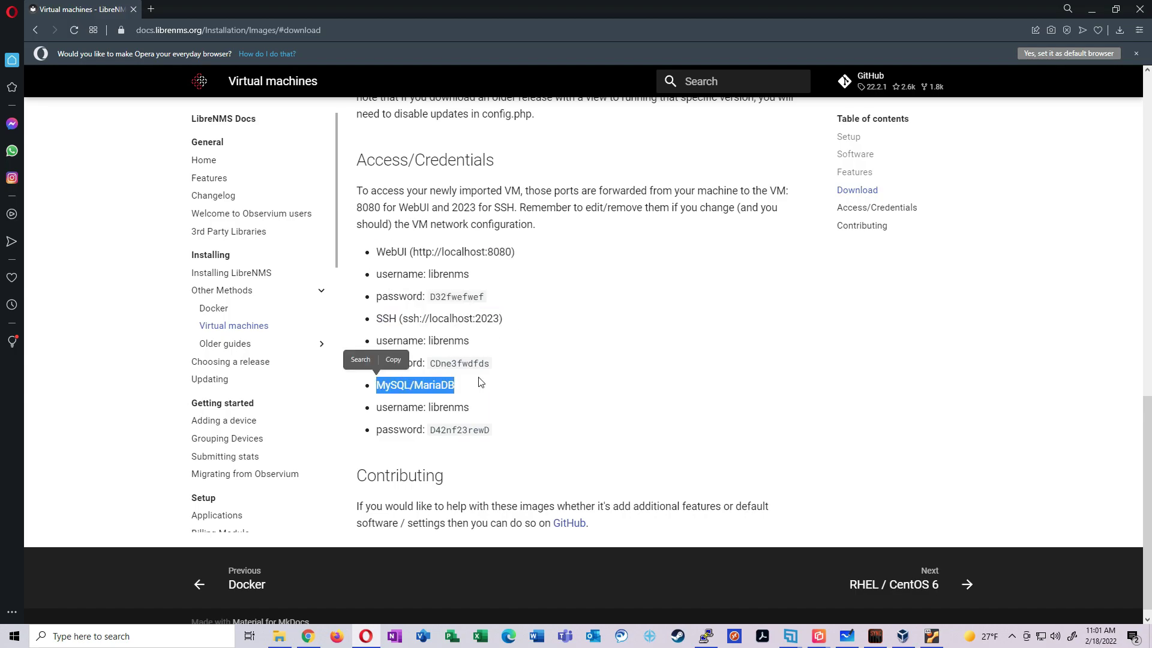
click(481, 382)
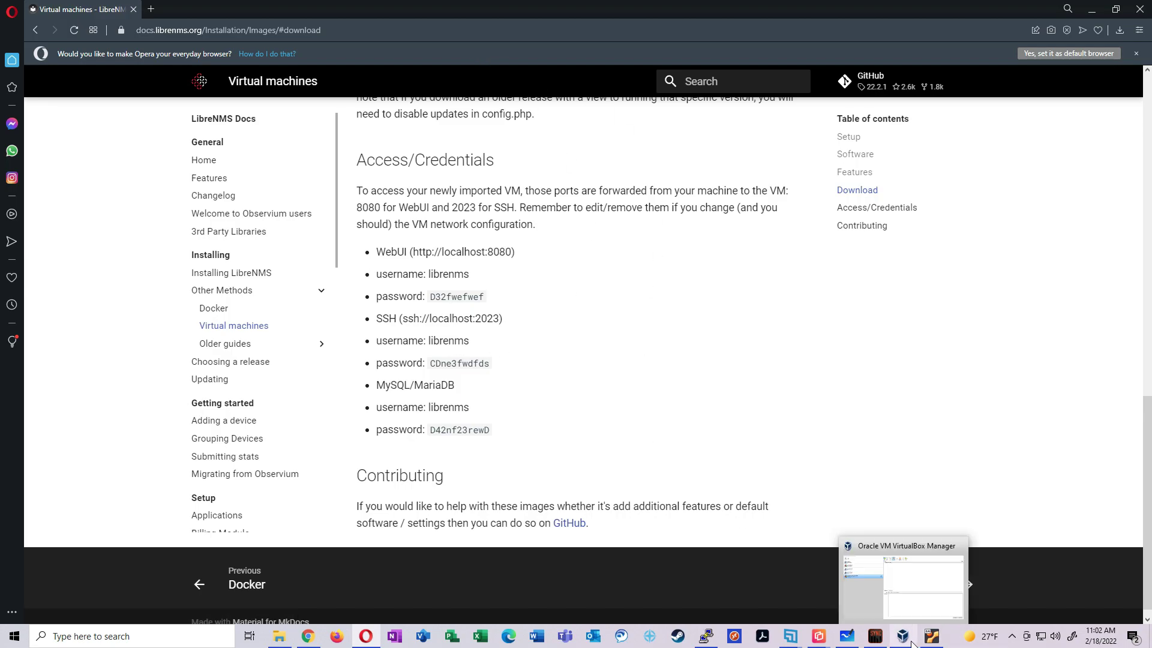
Resize the VM console beside the docs and log in as the librenms user
click(931, 636)
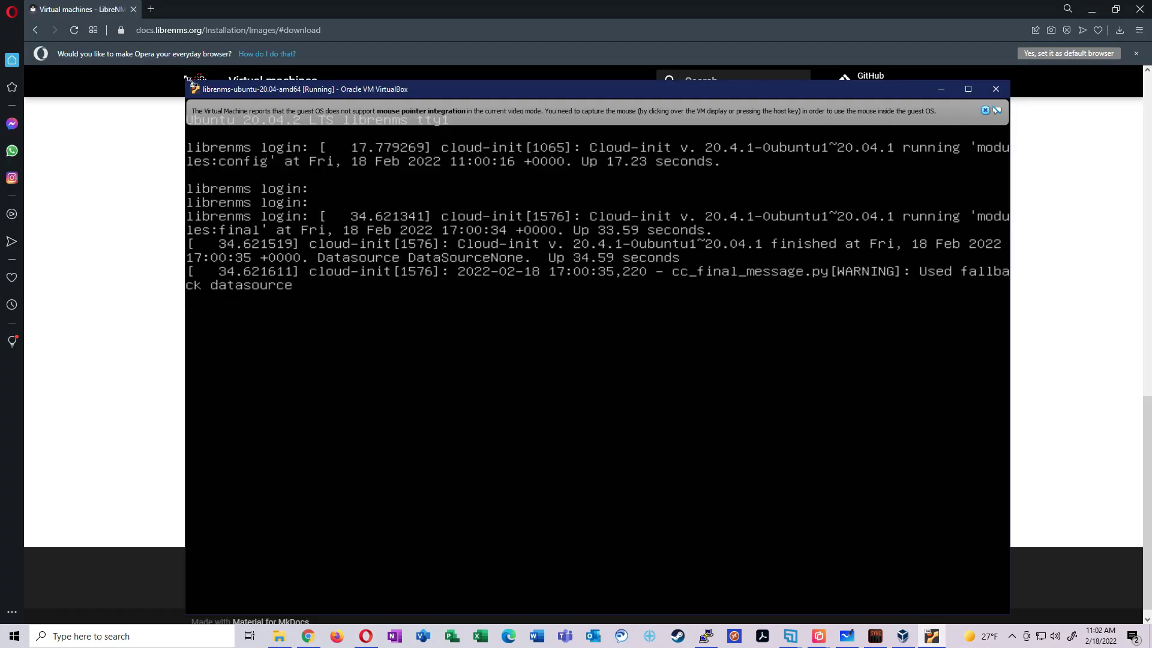
drag(190, 81, 588, 96)
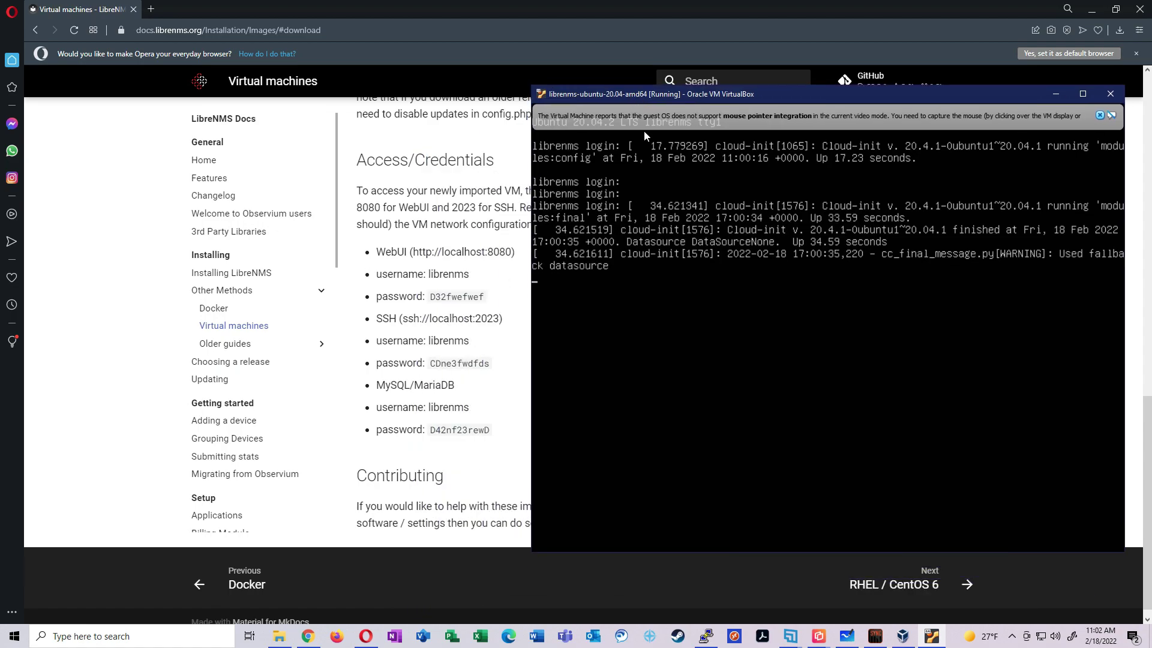
click(647, 152)
key(Return)
text(librenms login: librenms)
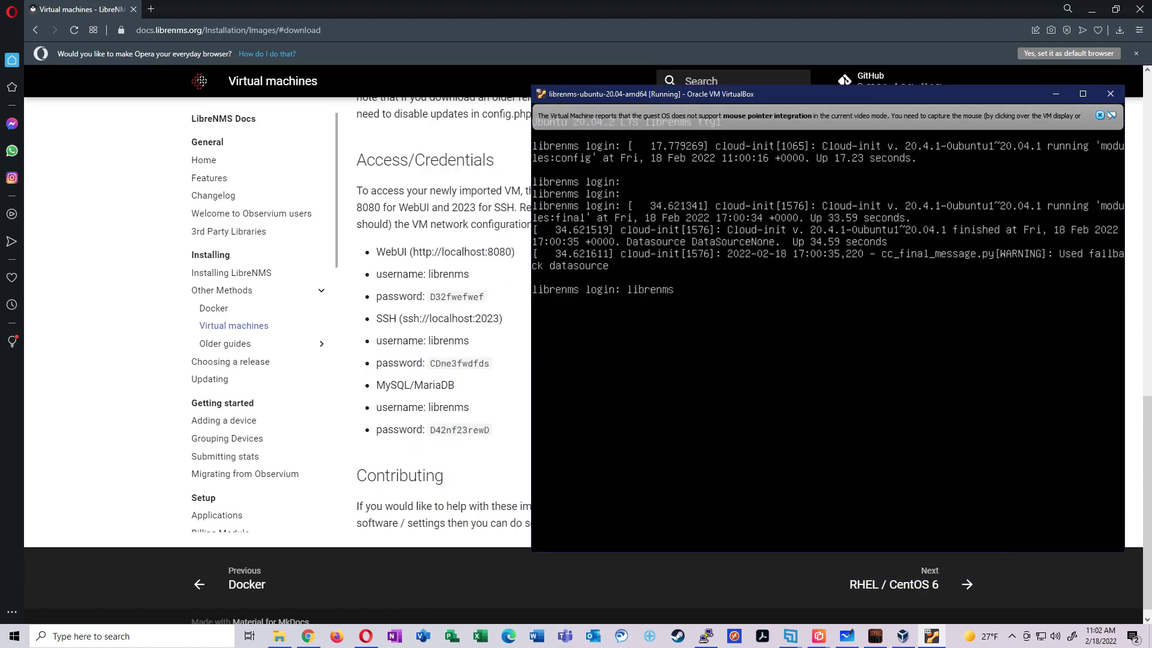
key(Return)
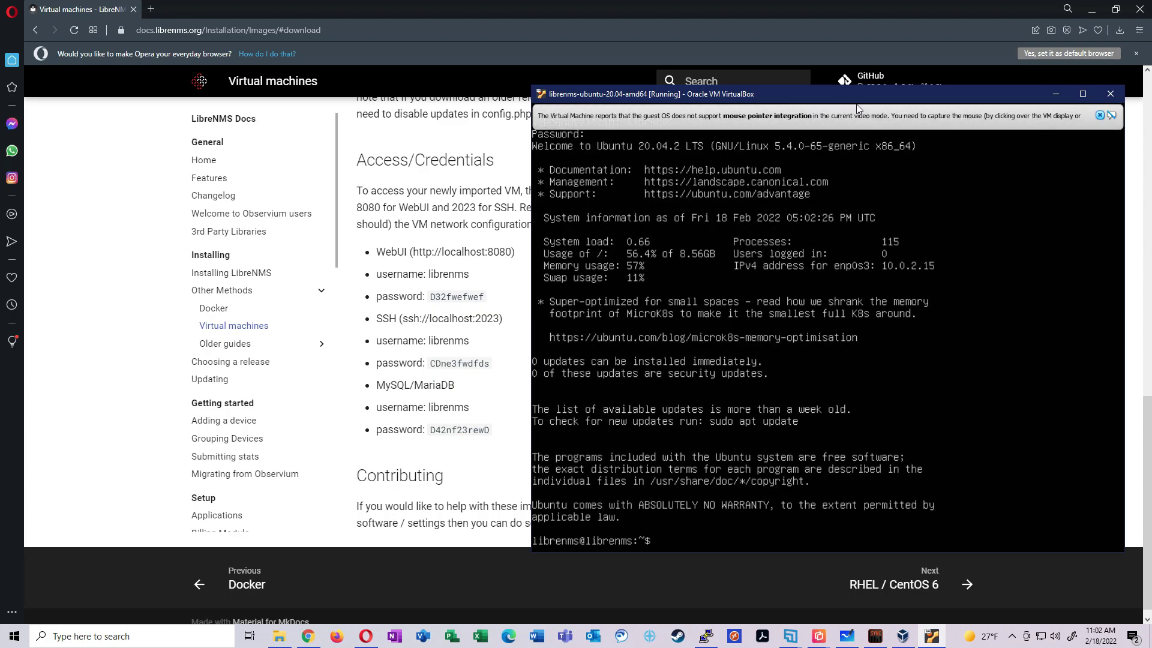
click(1099, 115)
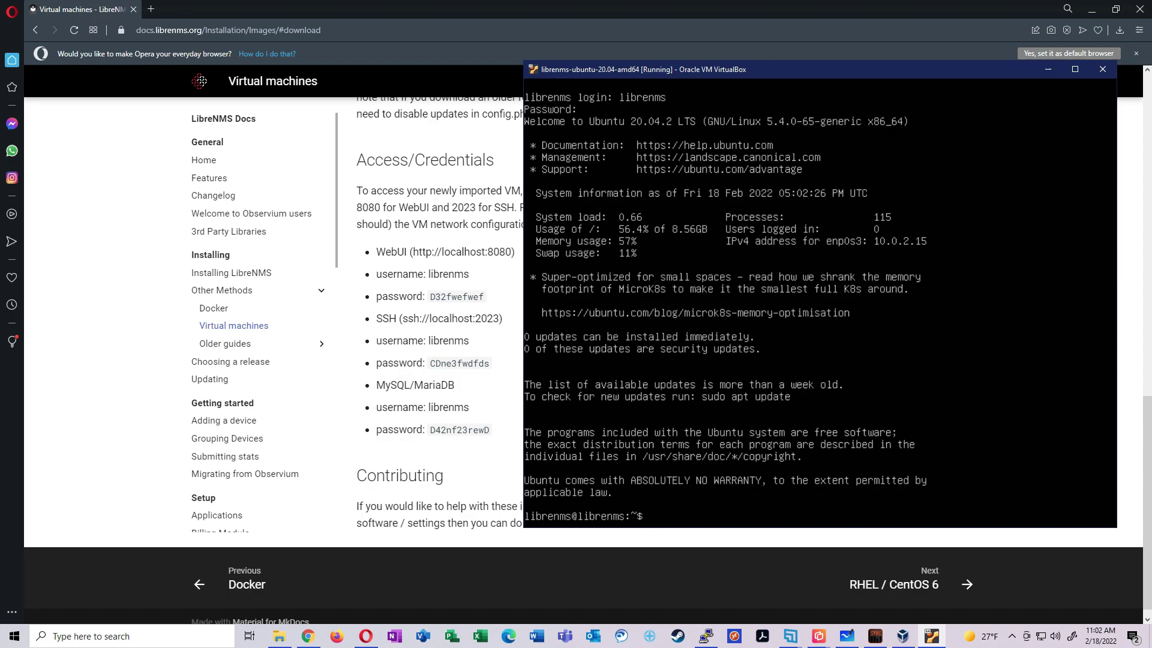
Run config, ip -a and ip a to find address 10.0.2.15, then run shutdown now
text(config)
key(Return)
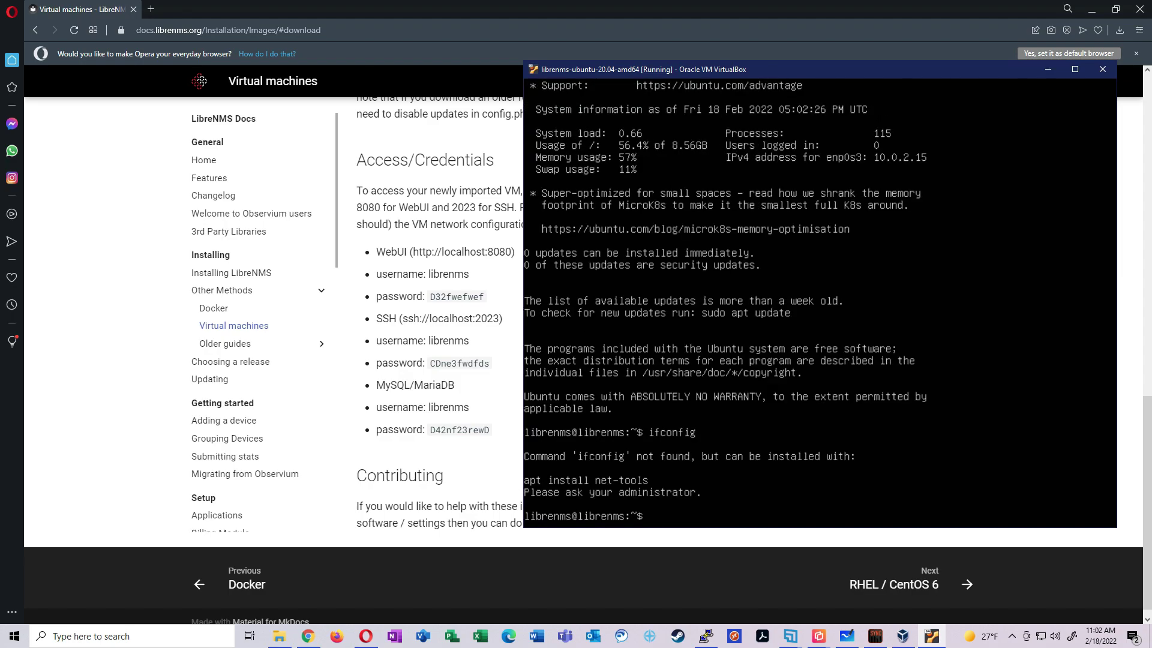
text(ip -a)
key(Return)
text(ip a)
key(Return)
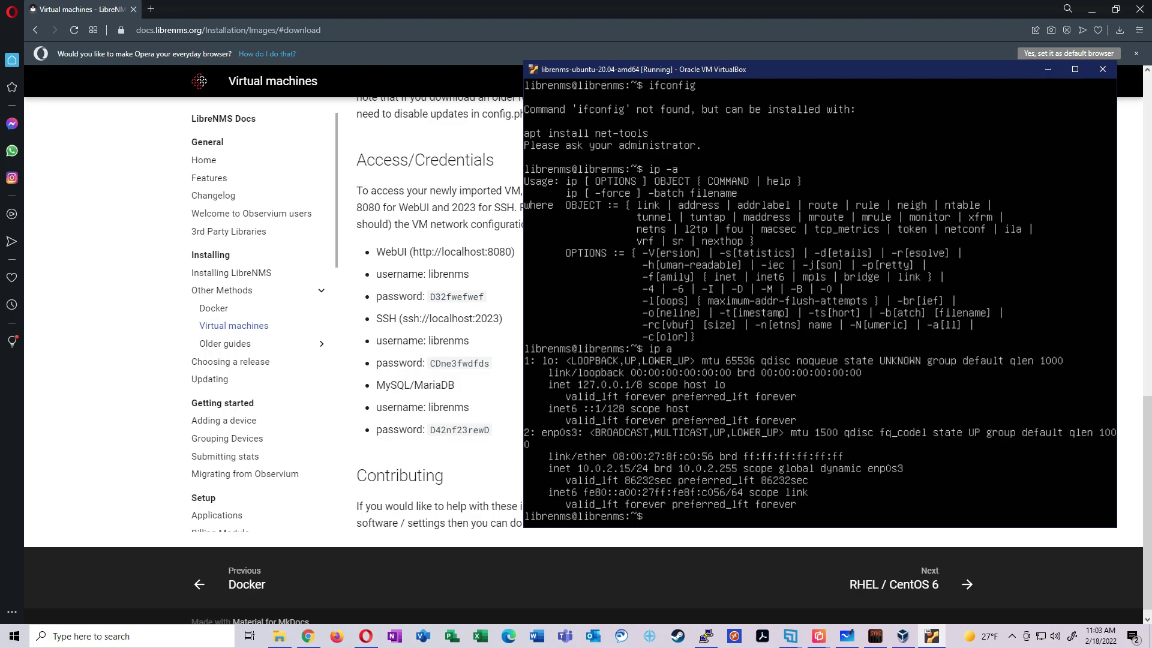
text(shutdown now)
key(Return)
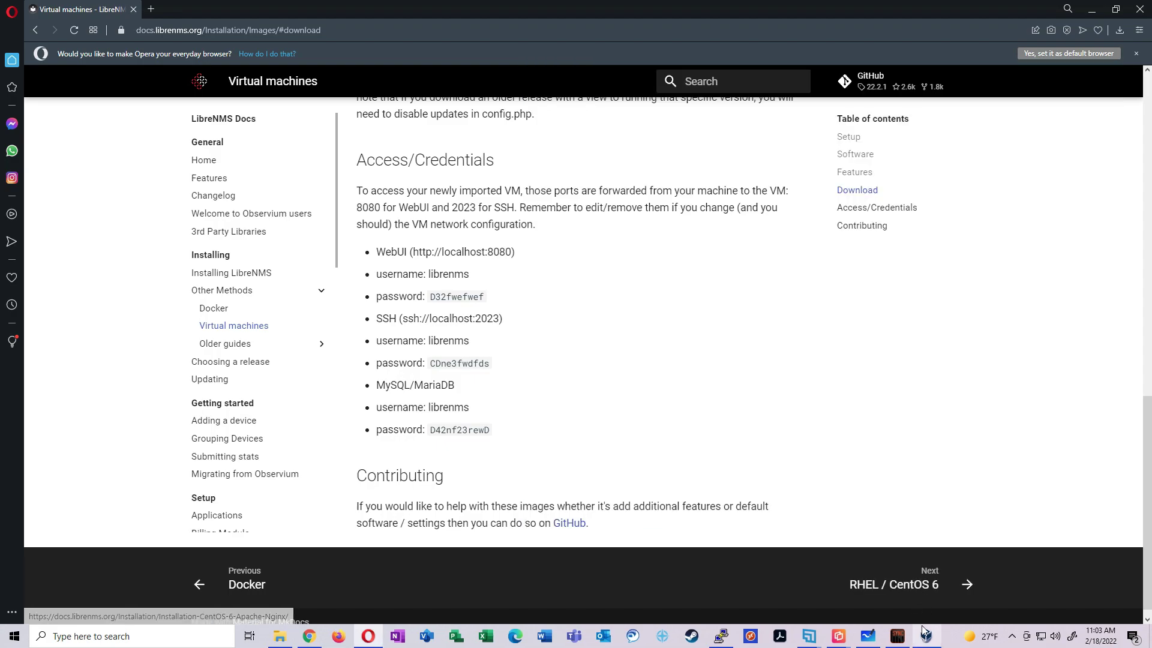
Change the LibreNMS VM's Adapter 1 from NAT to Bridged Adapter and save
click(927, 636)
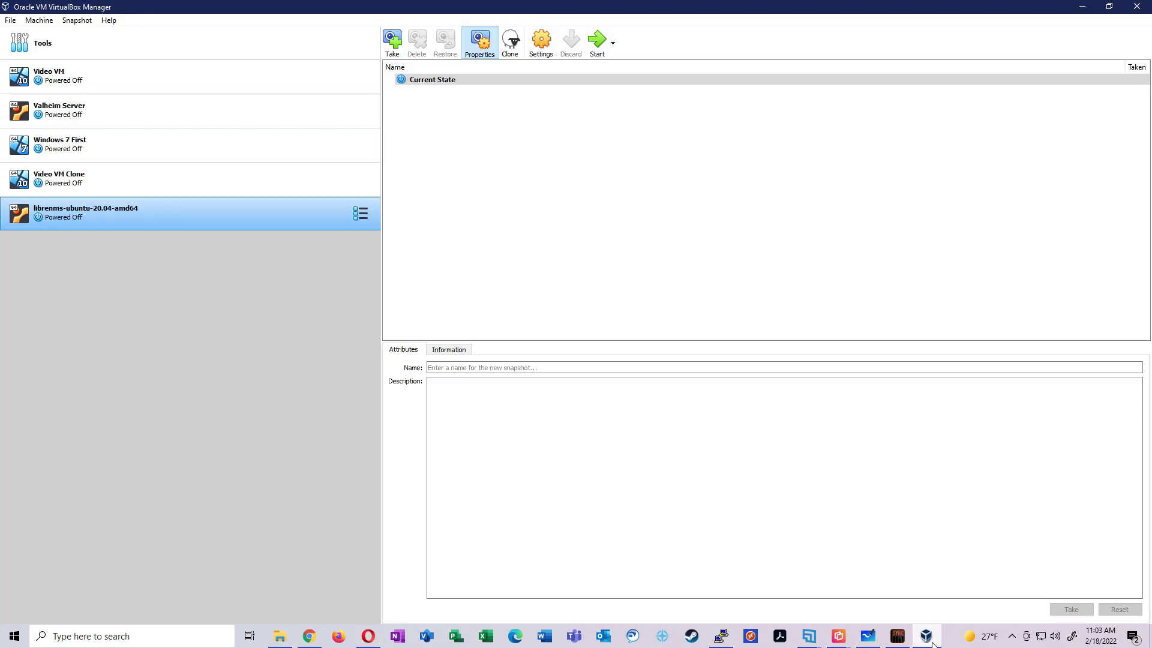
click(360, 213)
right_click(320, 213)
click(322, 205)
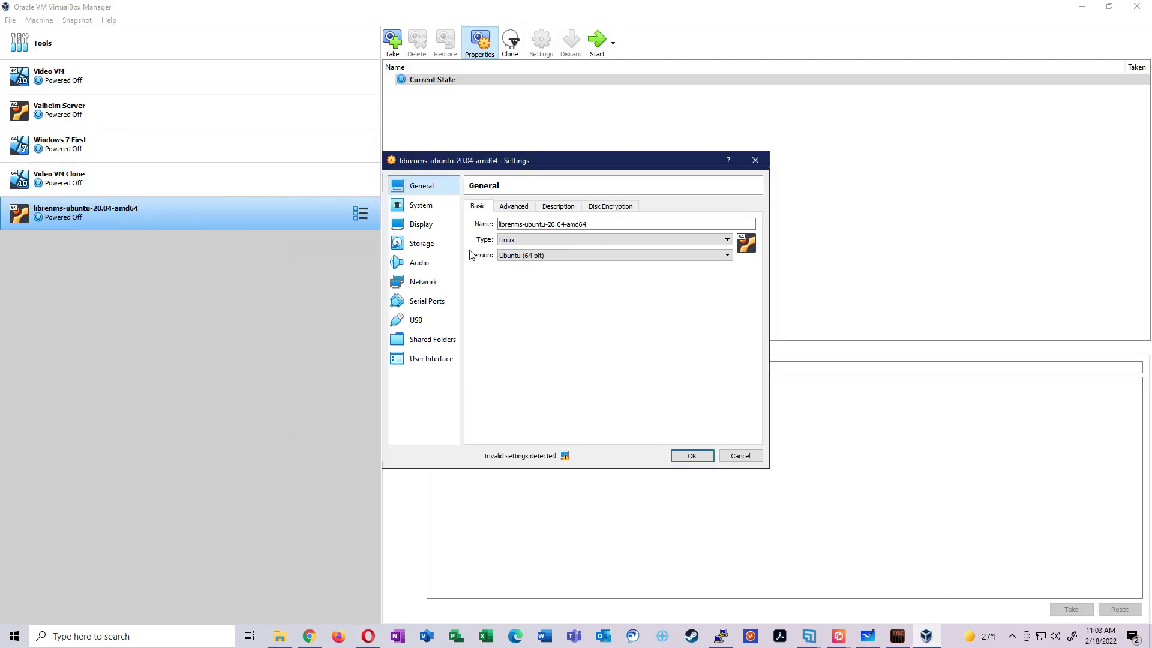
click(423, 282)
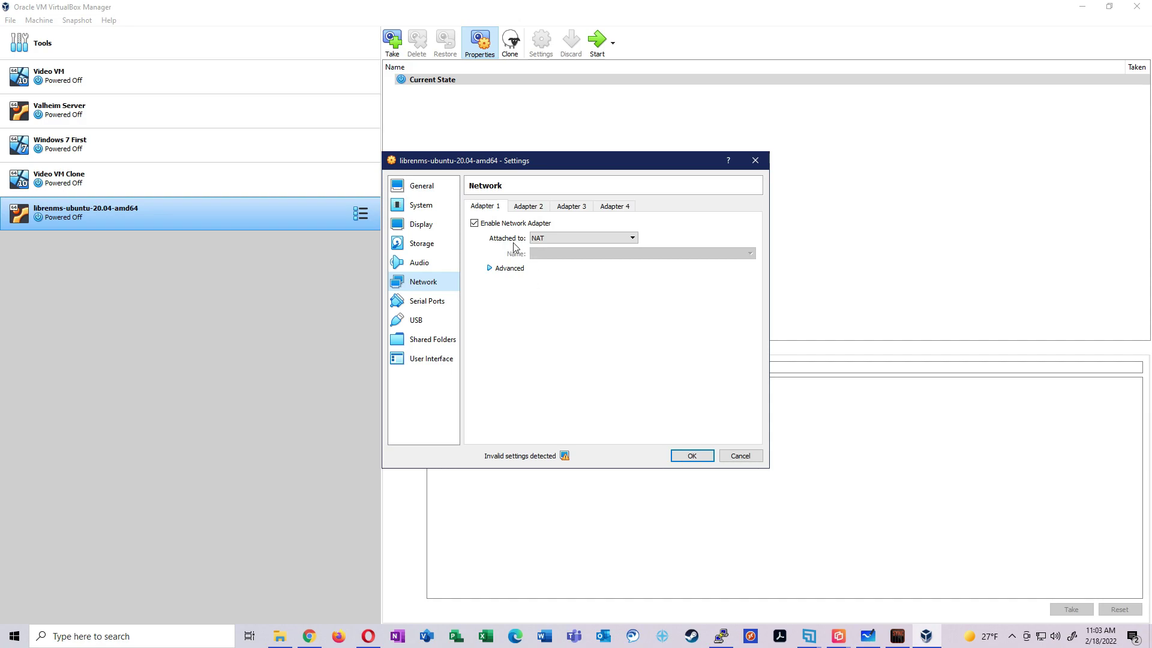
click(579, 239)
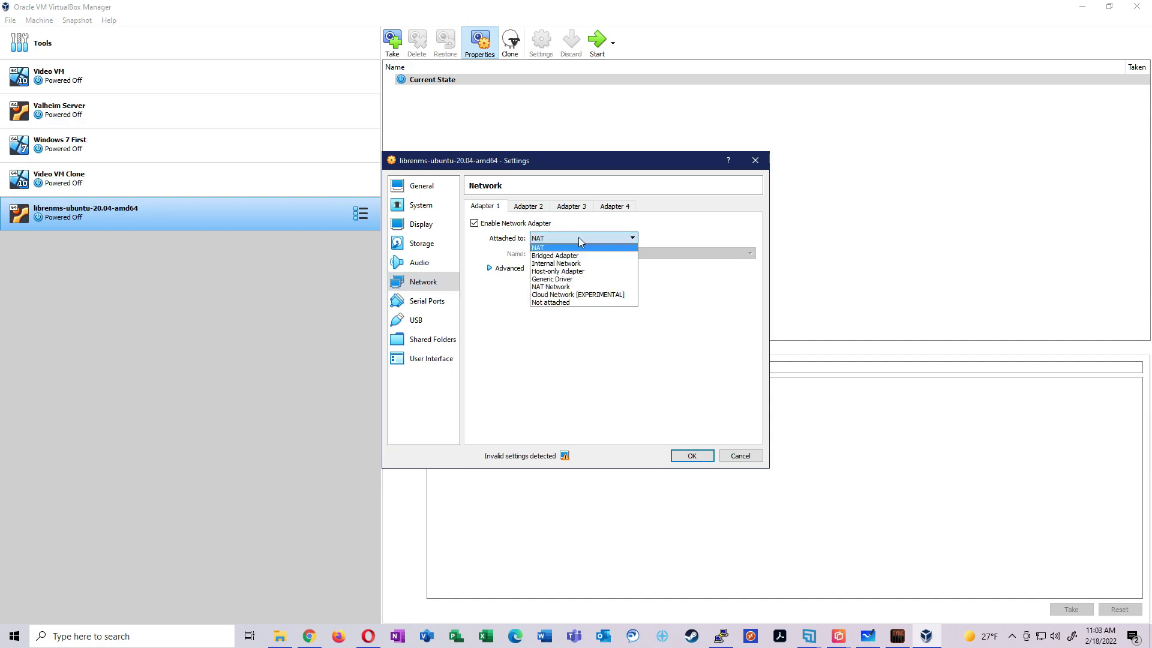
click(615, 255)
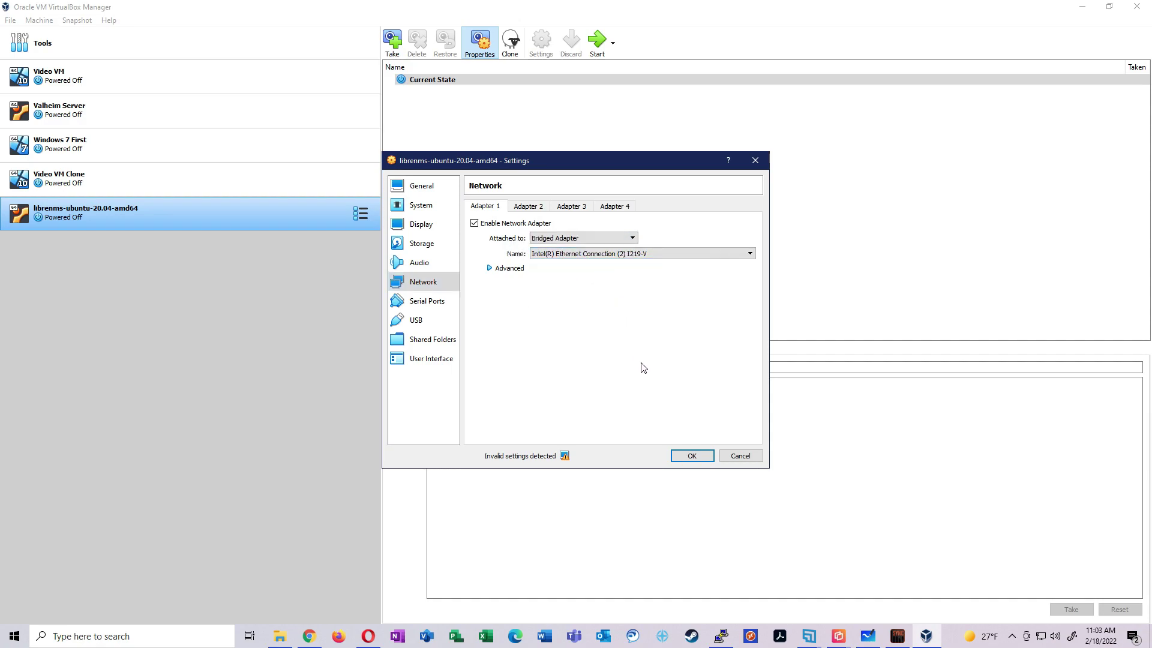
click(691, 456)
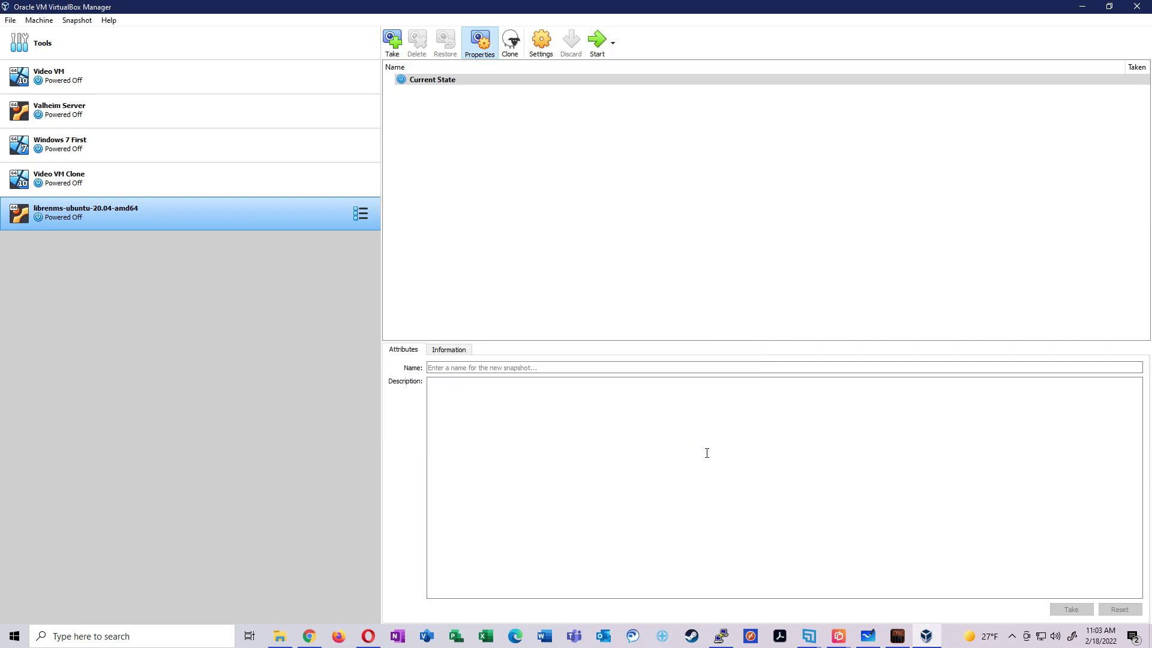
Start the VM, log in, maximize it, and run ip a showing 10.88.13.150/24 on enp0s3
click(597, 41)
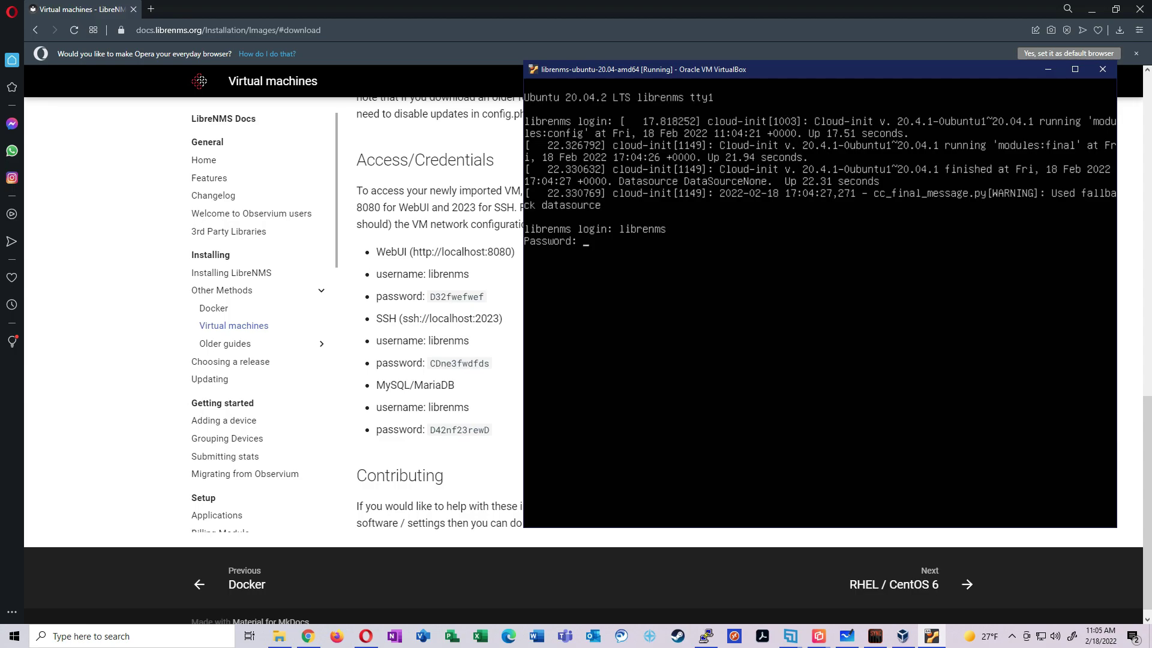
key(Return)
key(super+Up)
text(ip a)
key(Return)
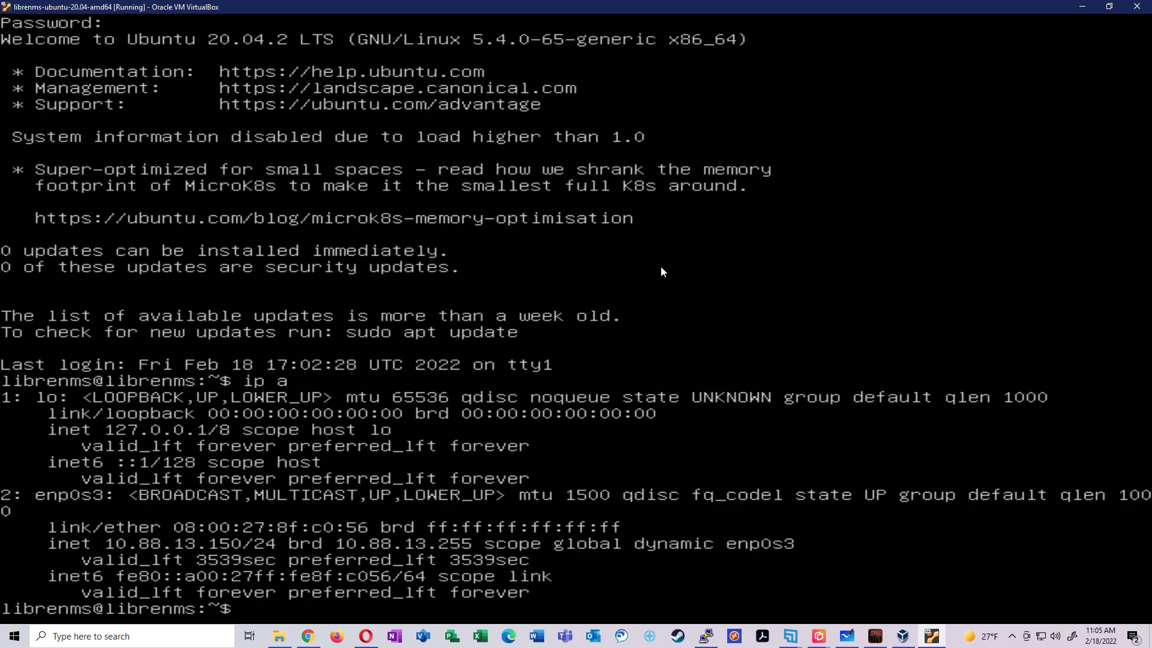
Load the LibreNMS login page at 10.88.13.150 in a new tab and enter username librenms
click(366, 636)
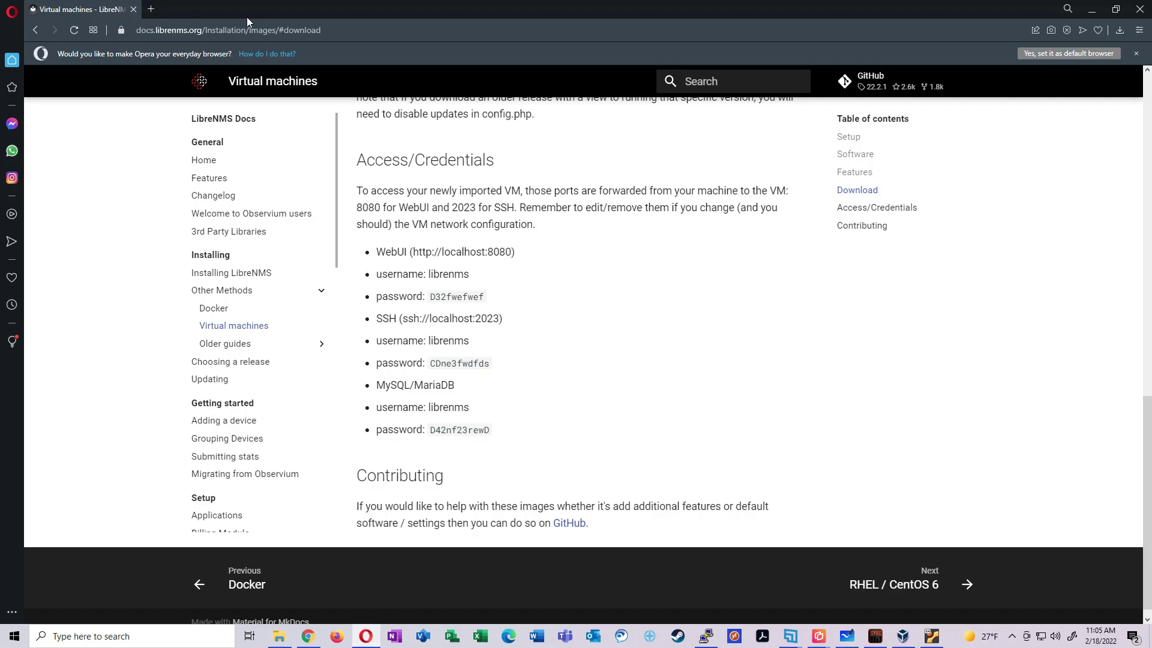
click(148, 8)
text(10.88.13)
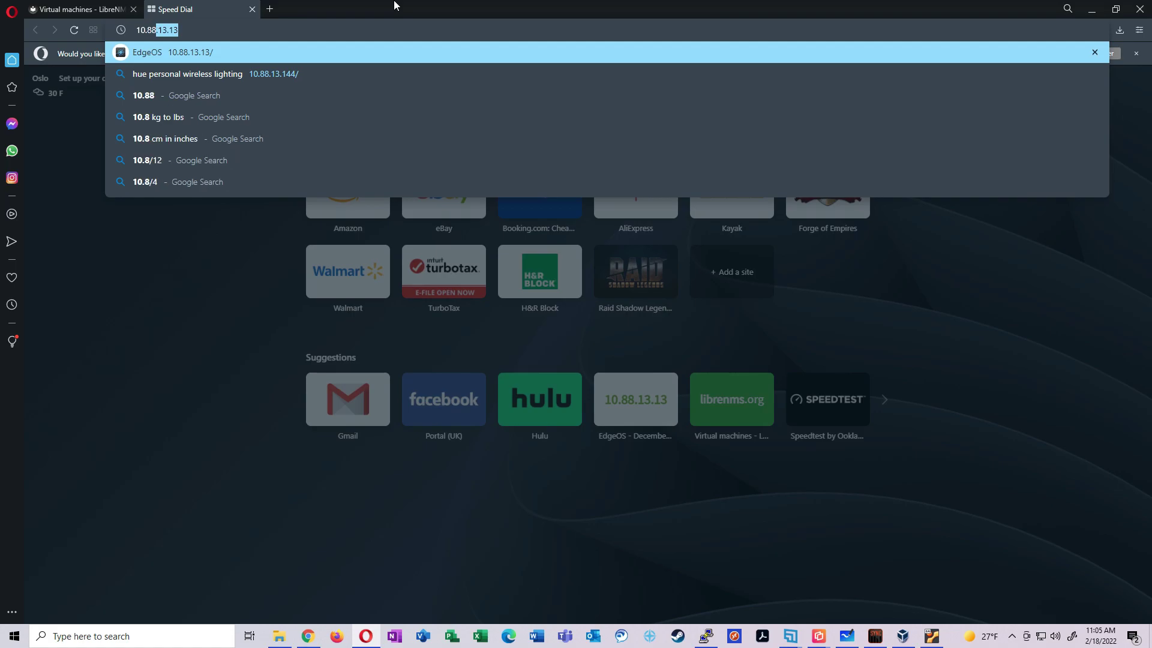
text(.150)
key(Return)
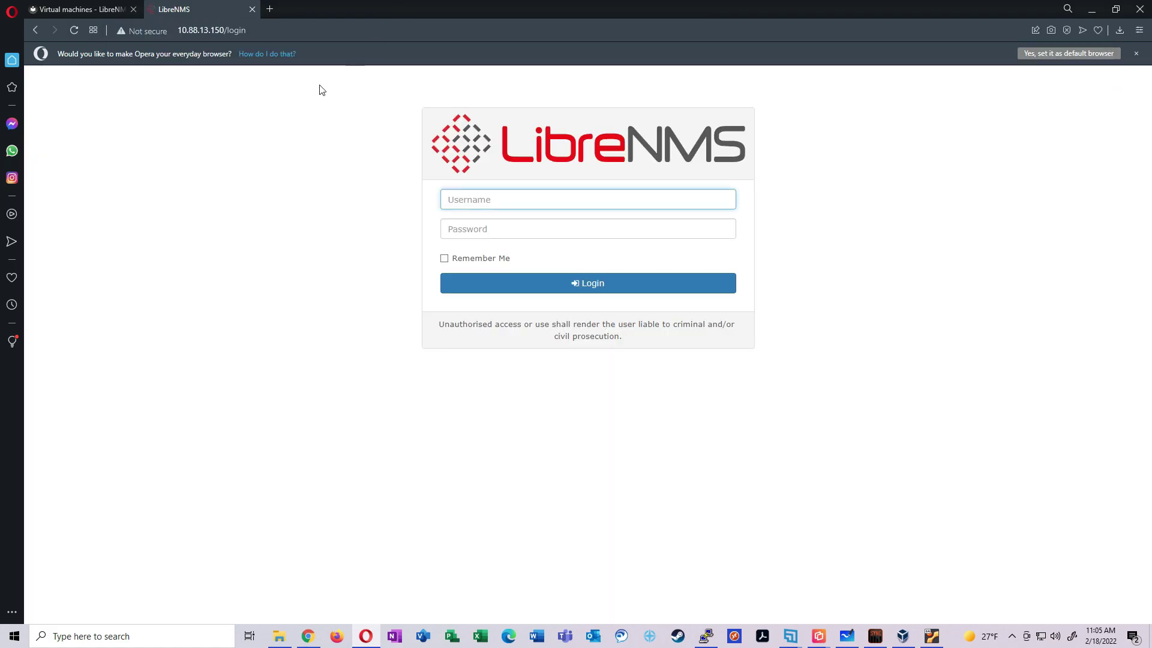
click(490, 198)
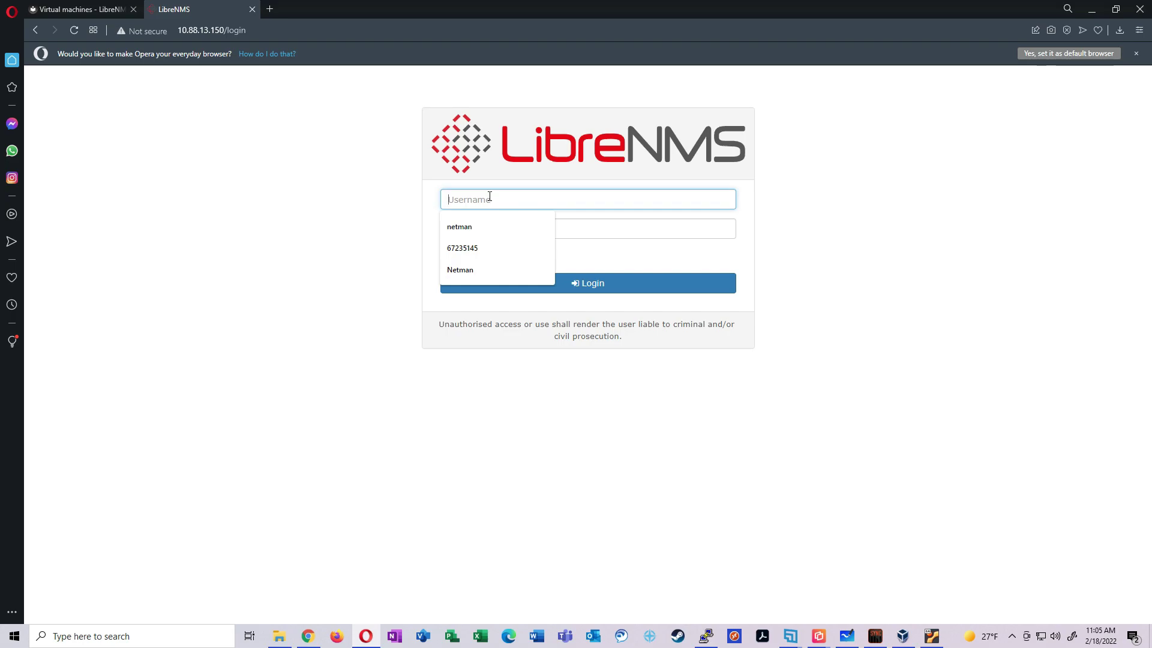
text(librenms)
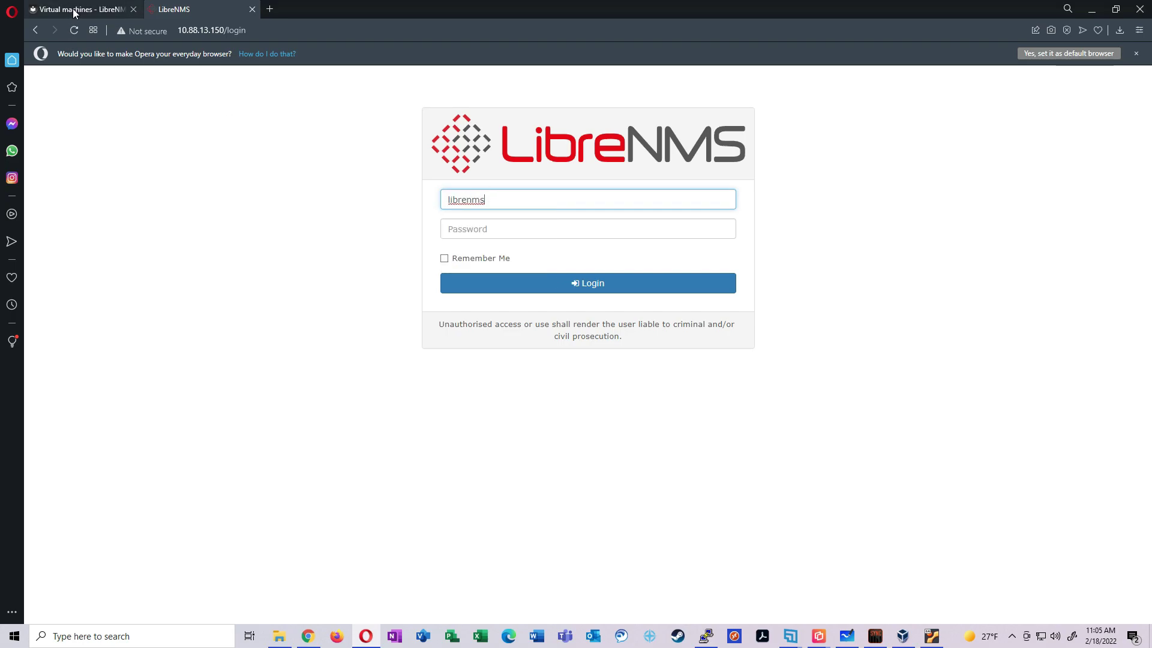
Copy the default WebUI password from the docs' credentials section, paste it in, and log in
click(74, 11)
scroll(476, 437, down, 8)
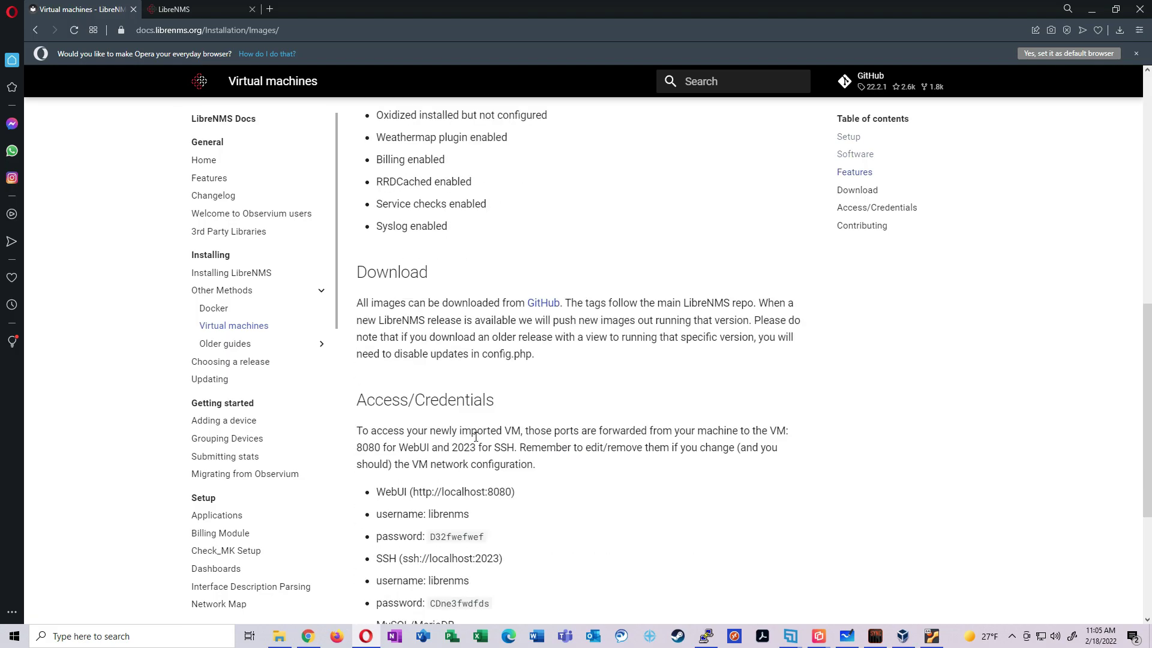
scroll(475, 437, down, 4)
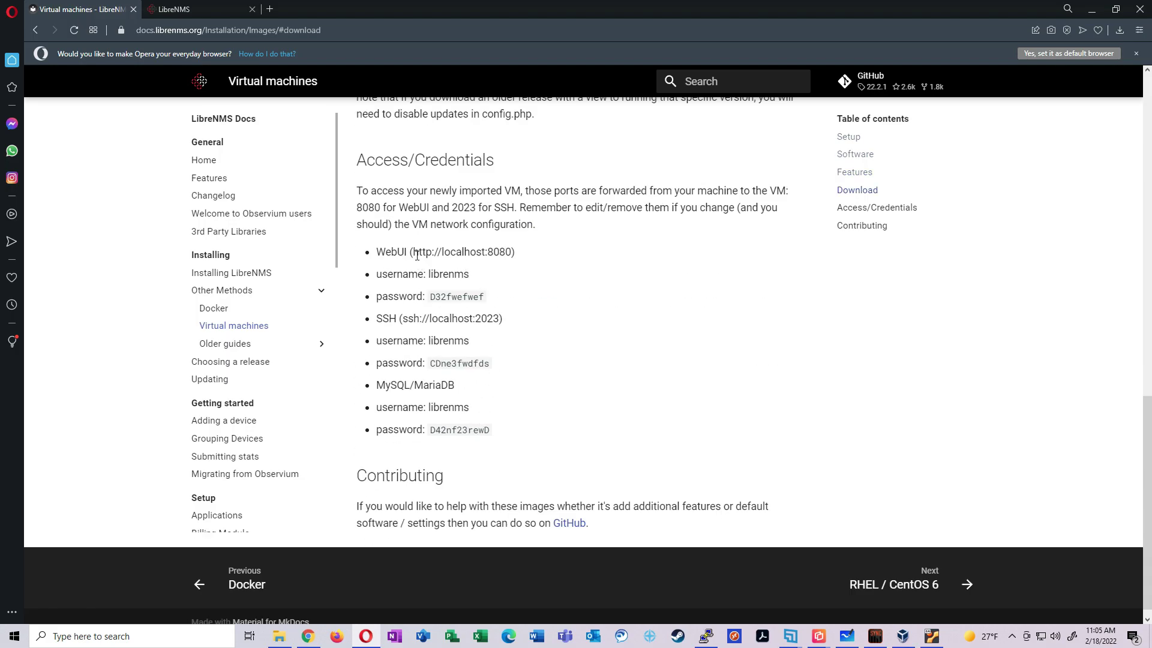
drag(430, 296, 487, 297)
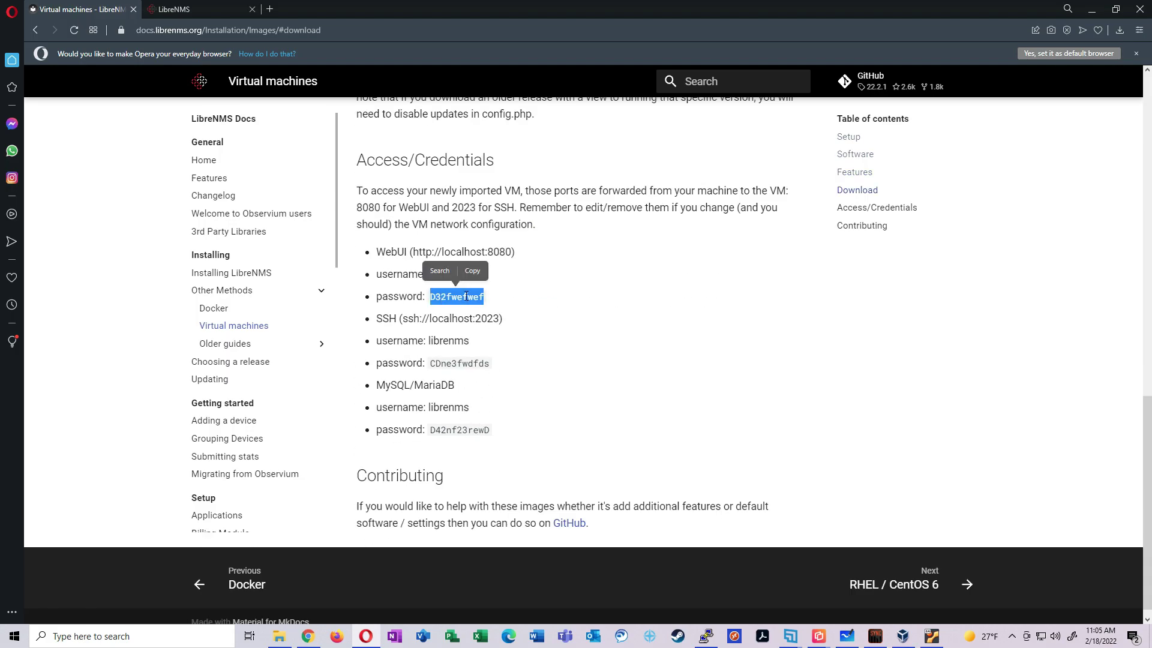
right_click(467, 296)
click(513, 309)
click(192, 10)
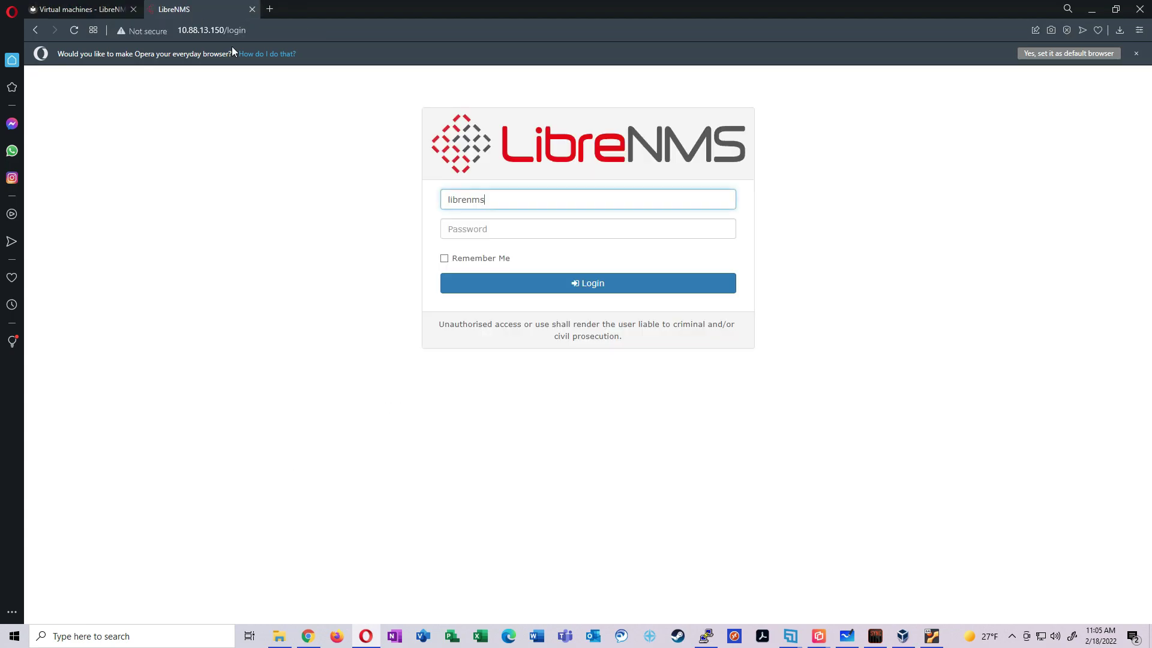
click(530, 233)
key(ctrl+v)
click(712, 279)
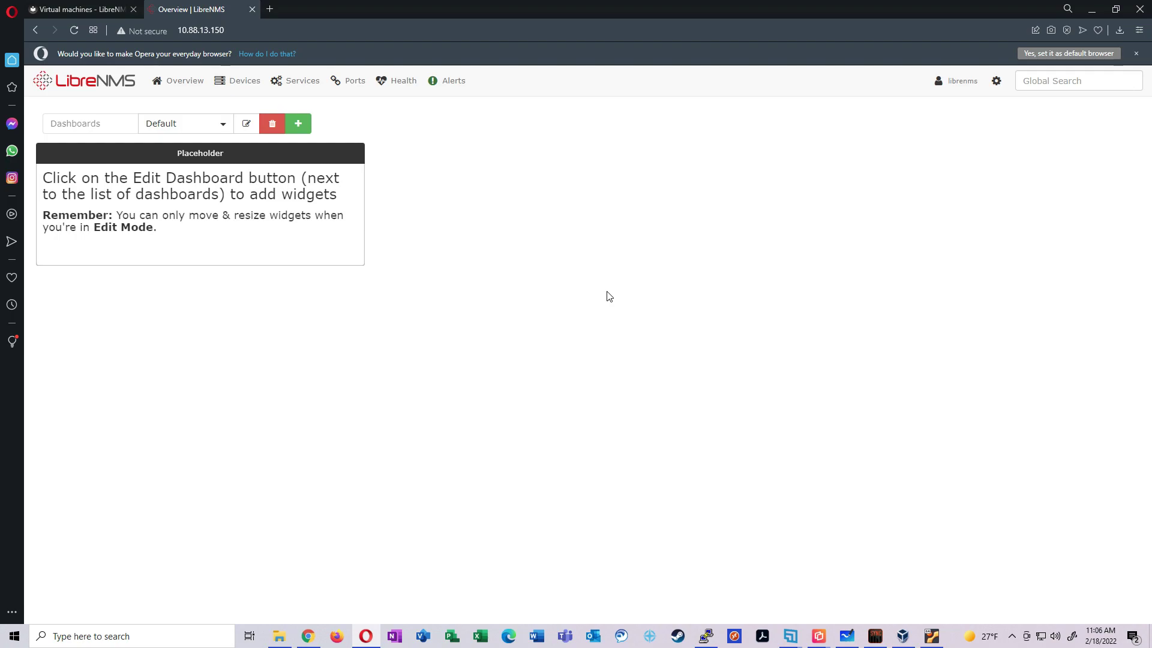
Open Devices > All Devices and select localhost to reach its Overview page
mouse_move(237, 80)
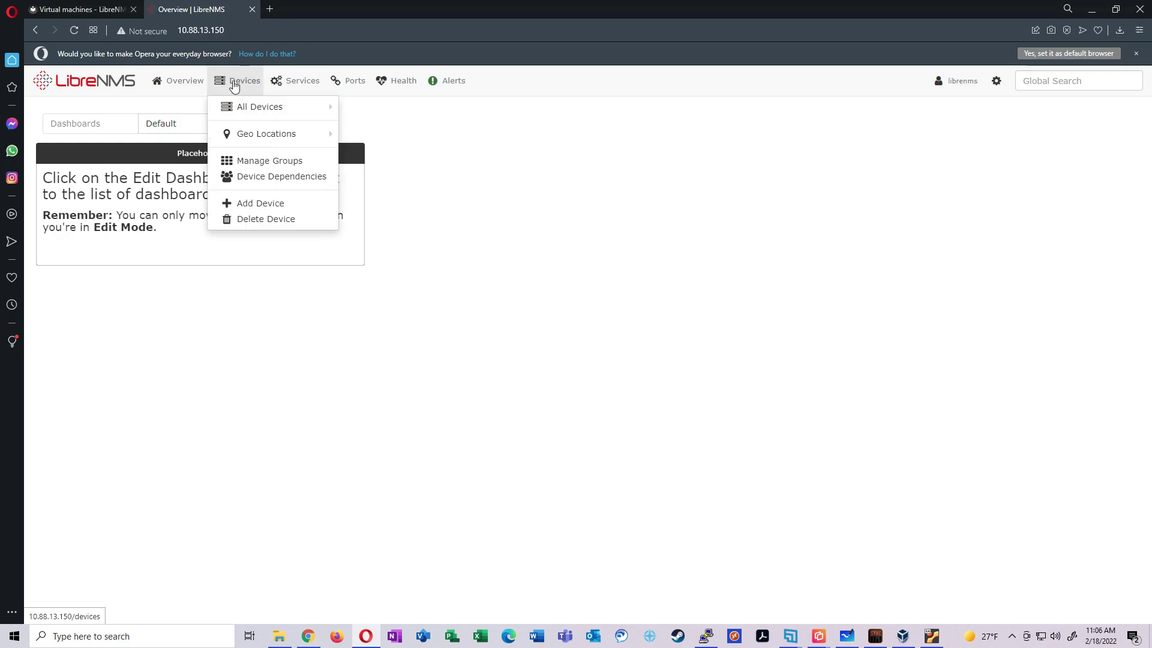
click(248, 106)
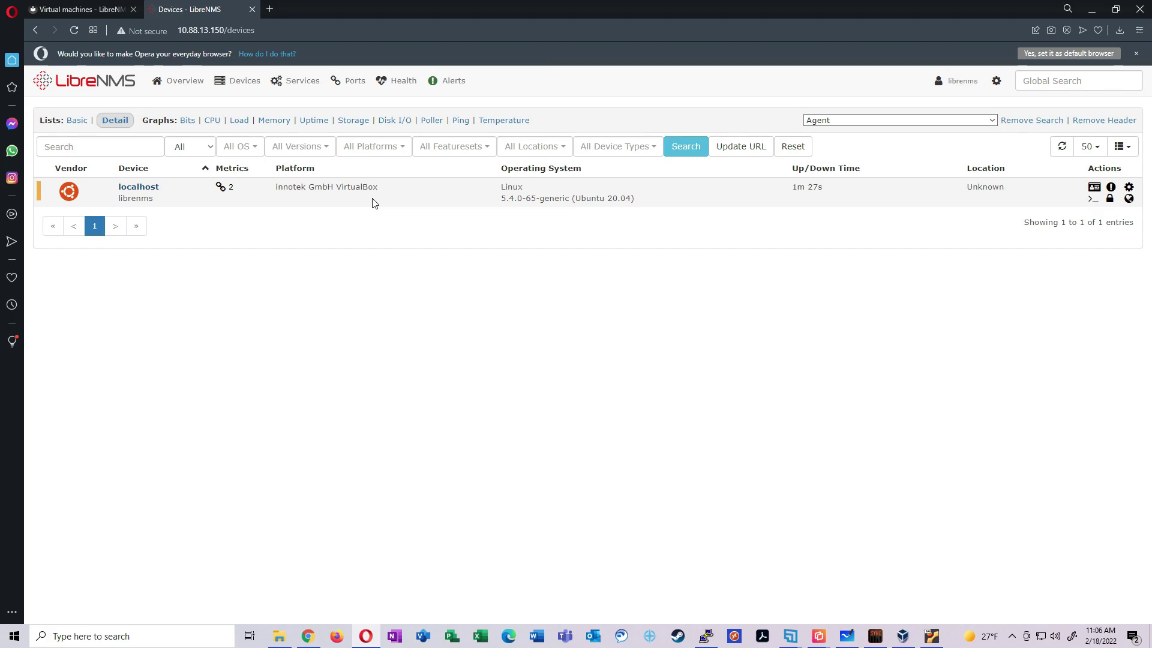
click(138, 187)
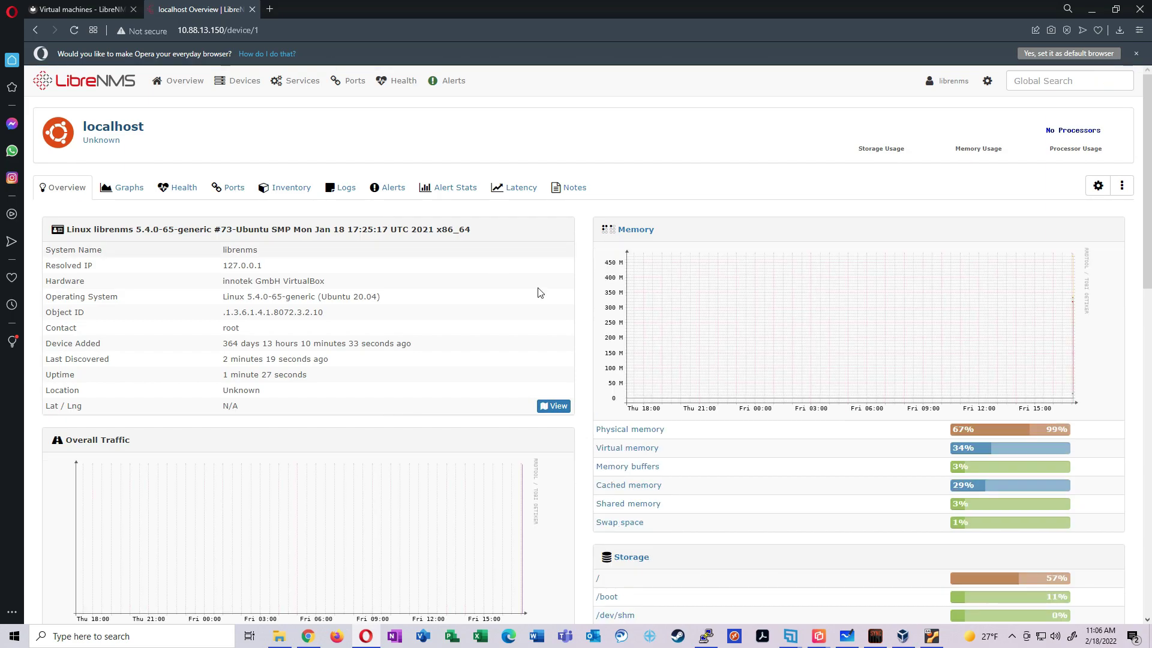
Scroll through localhost's Overview of system details, memory, storage and traffic
scroll(586, 304, down, 2)
mouse_move(870, 323)
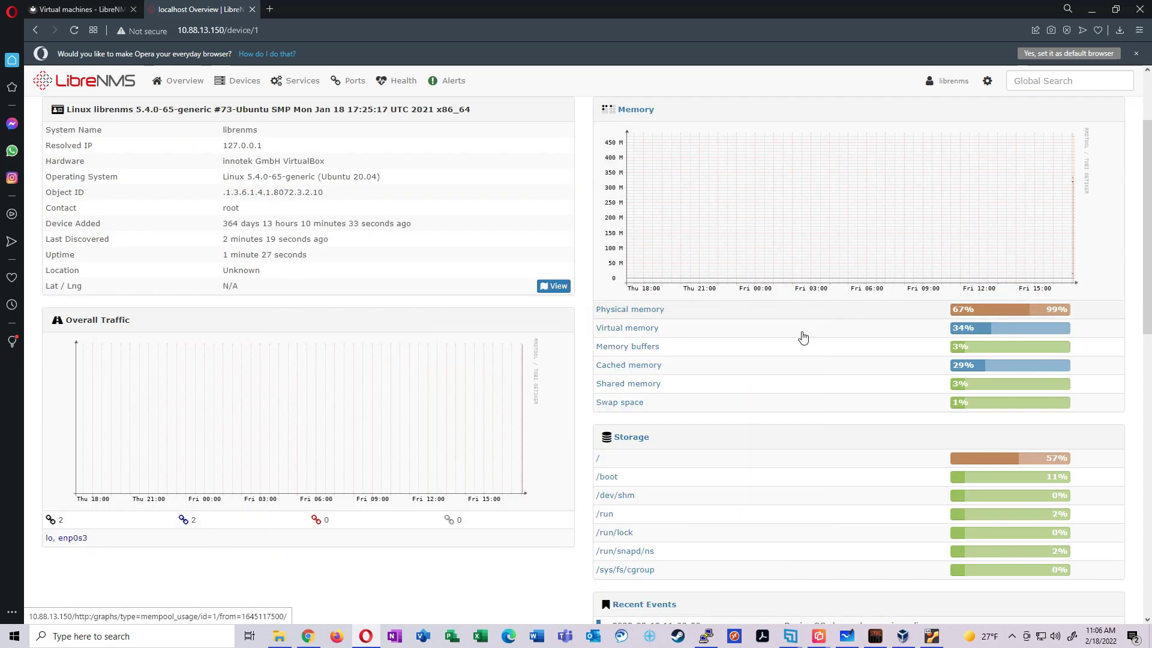
scroll(570, 515, down, 3)
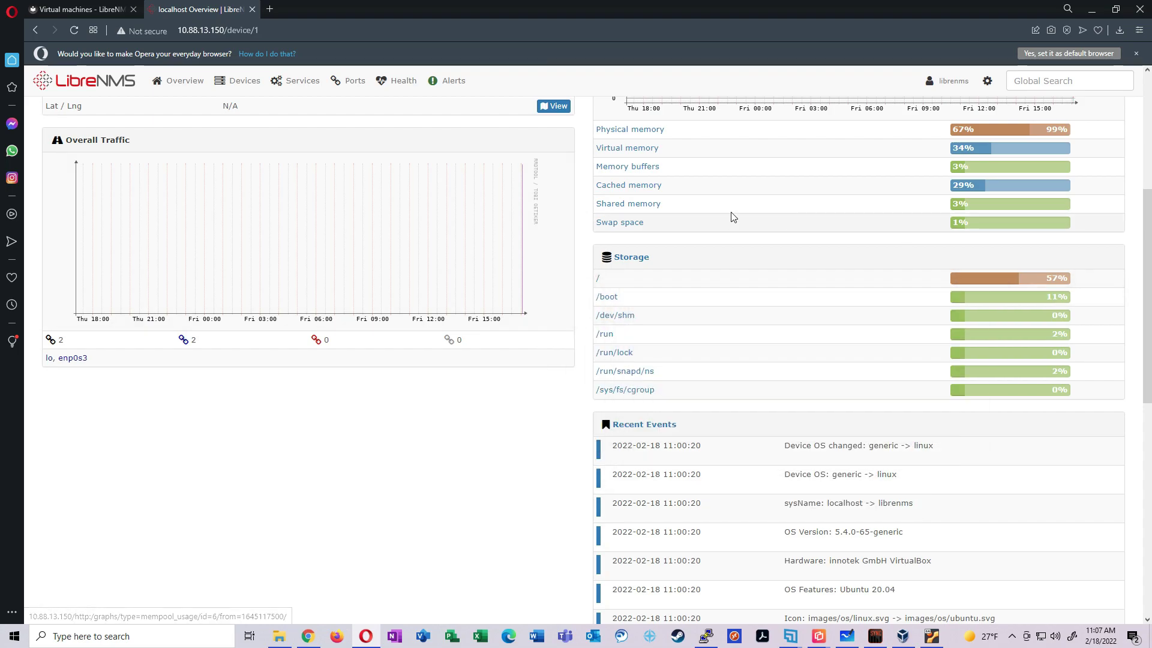
scroll(729, 234, down, 4)
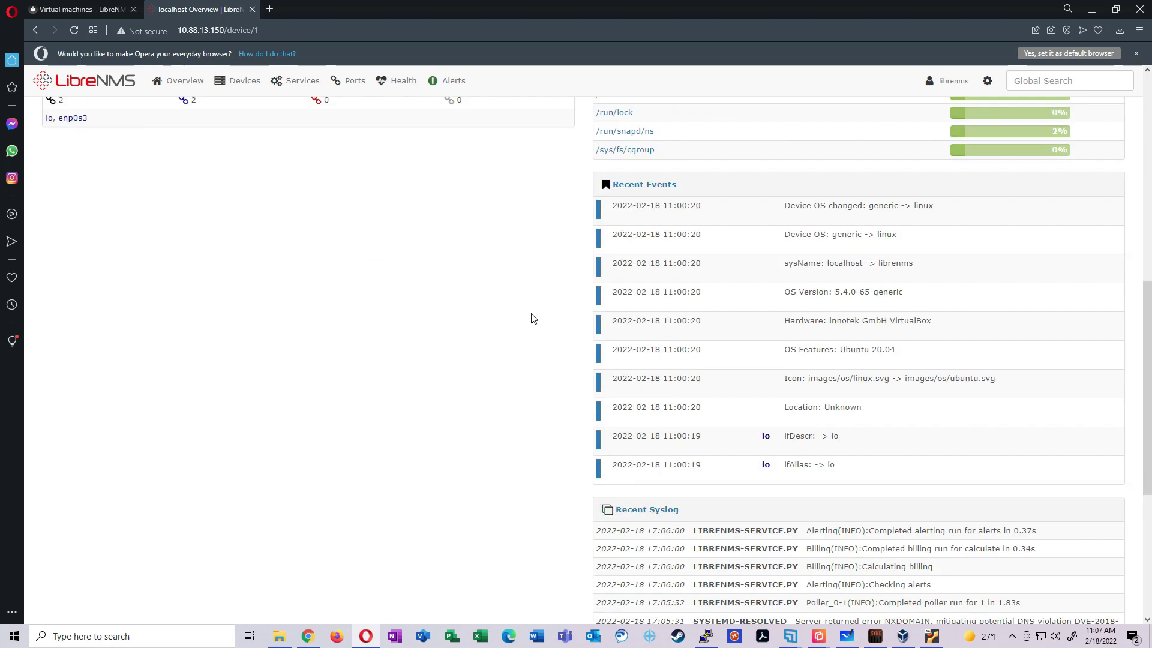
scroll(535, 336, down, 5)
scroll(549, 407, up, 6)
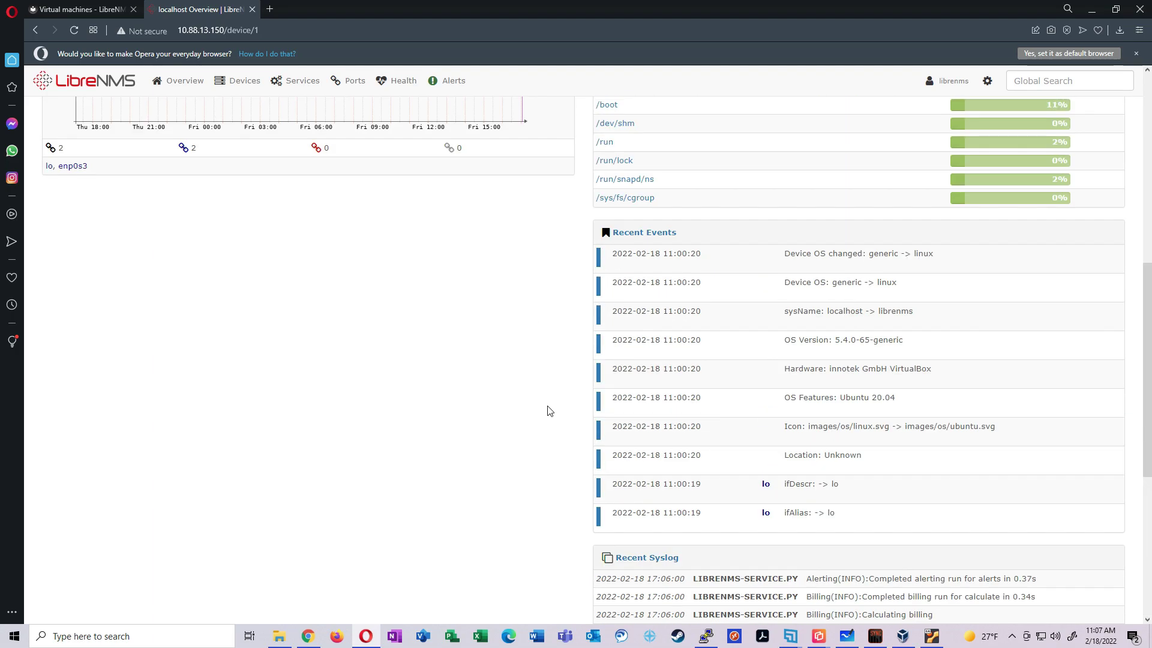
scroll(549, 411, up, 10)
Review localhost's Availability graphs, then its Health memory and disk usage graphs
click(110, 186)
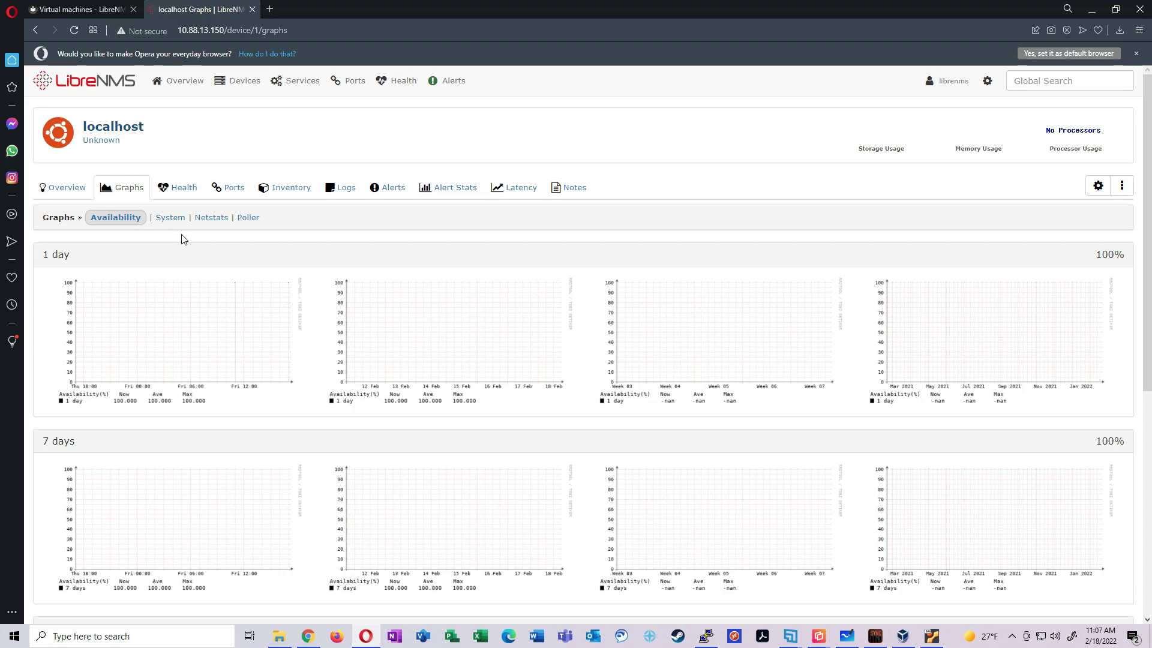
scroll(342, 290, down, 6)
scroll(548, 411, up, 5)
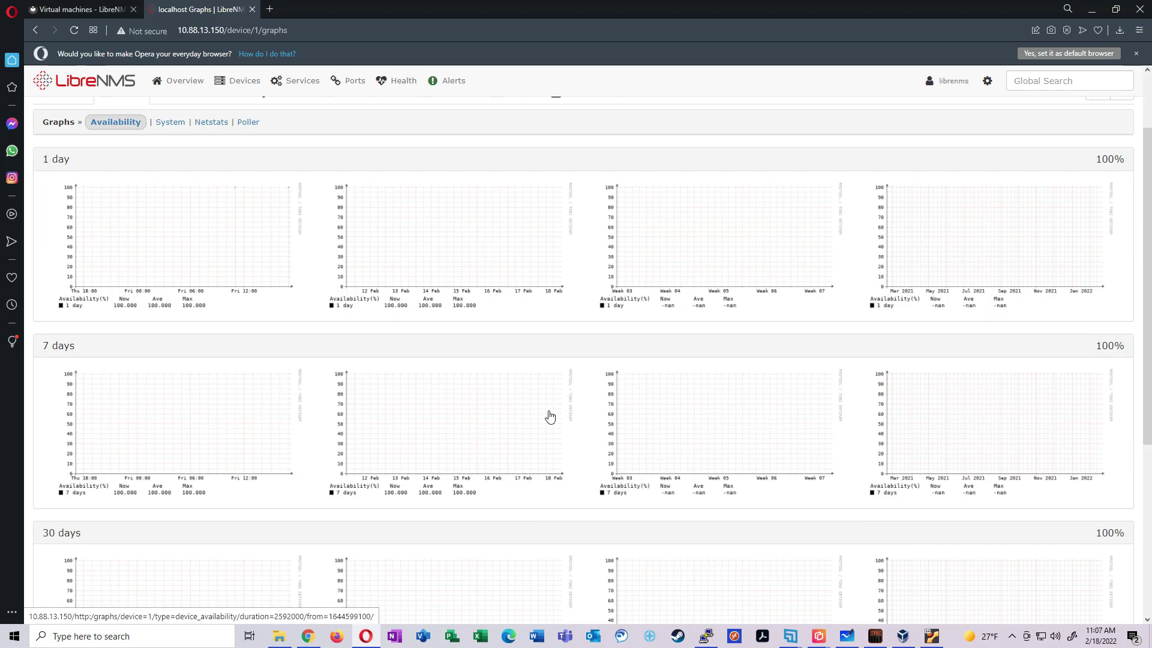
scroll(549, 416, up, 2)
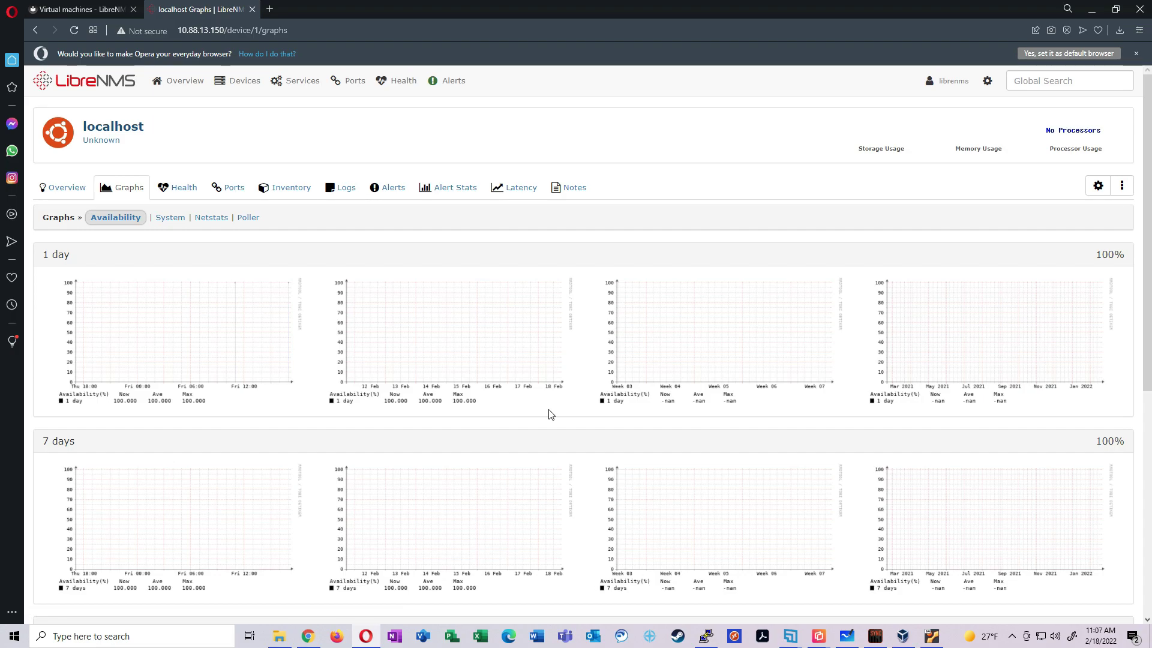
click(177, 187)
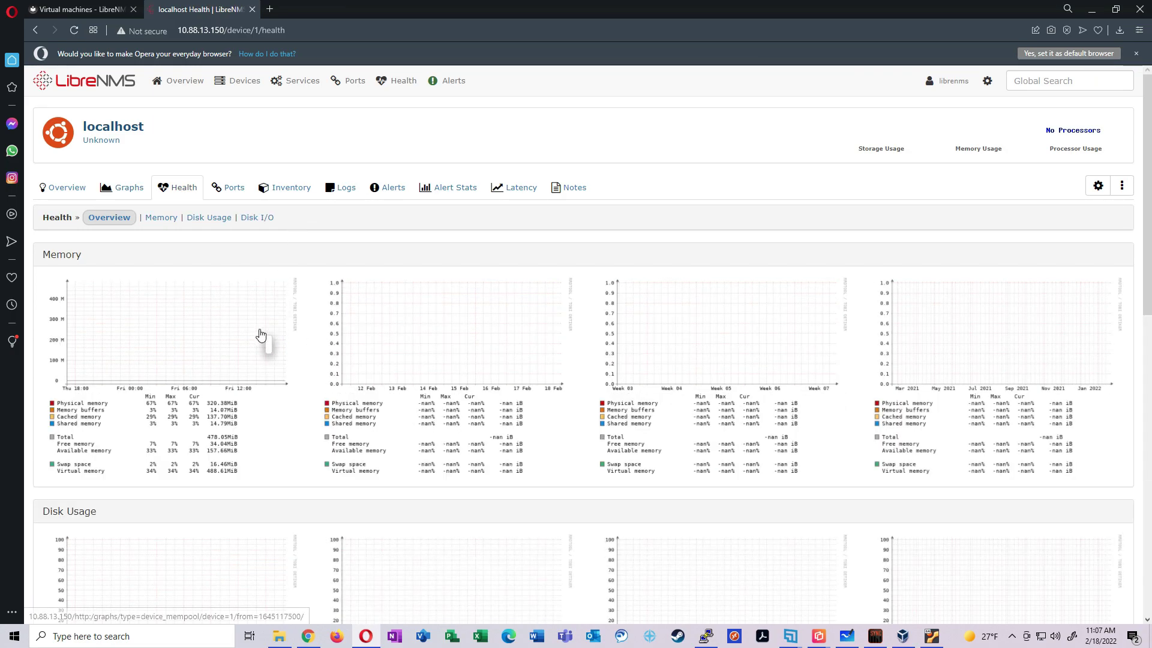
scroll(240, 333, down, 3)
scroll(330, 324, up, 3)
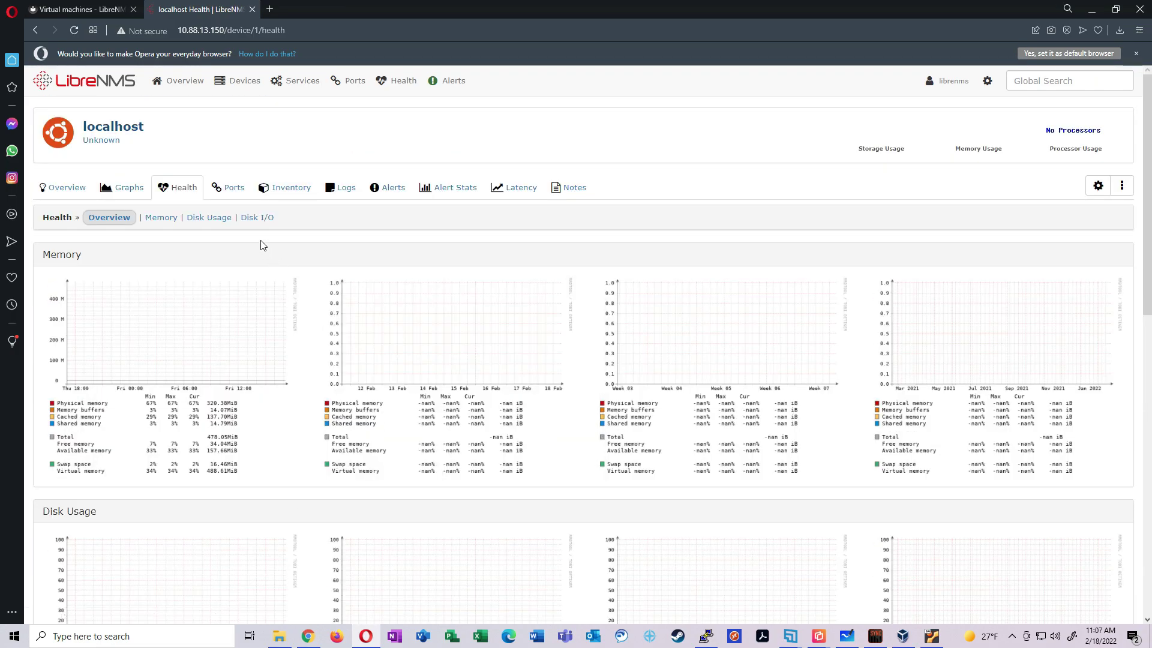
Show localhost's Ports list with lo and enp0s3, returning from each enp0s3 404 page
click(234, 189)
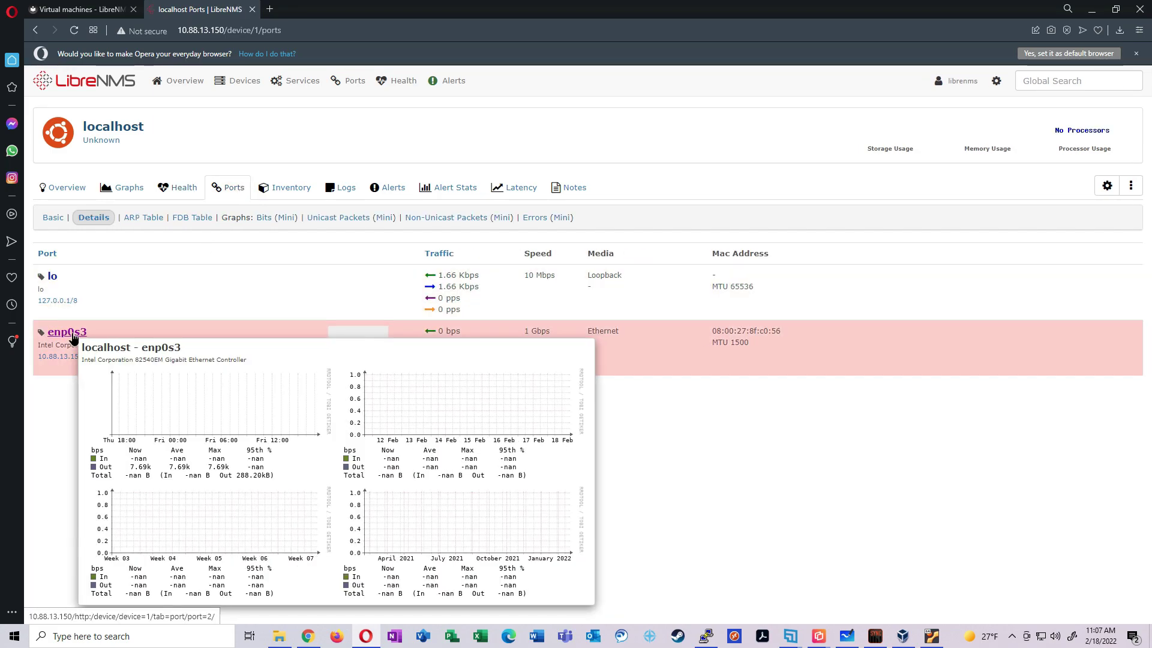
click(67, 333)
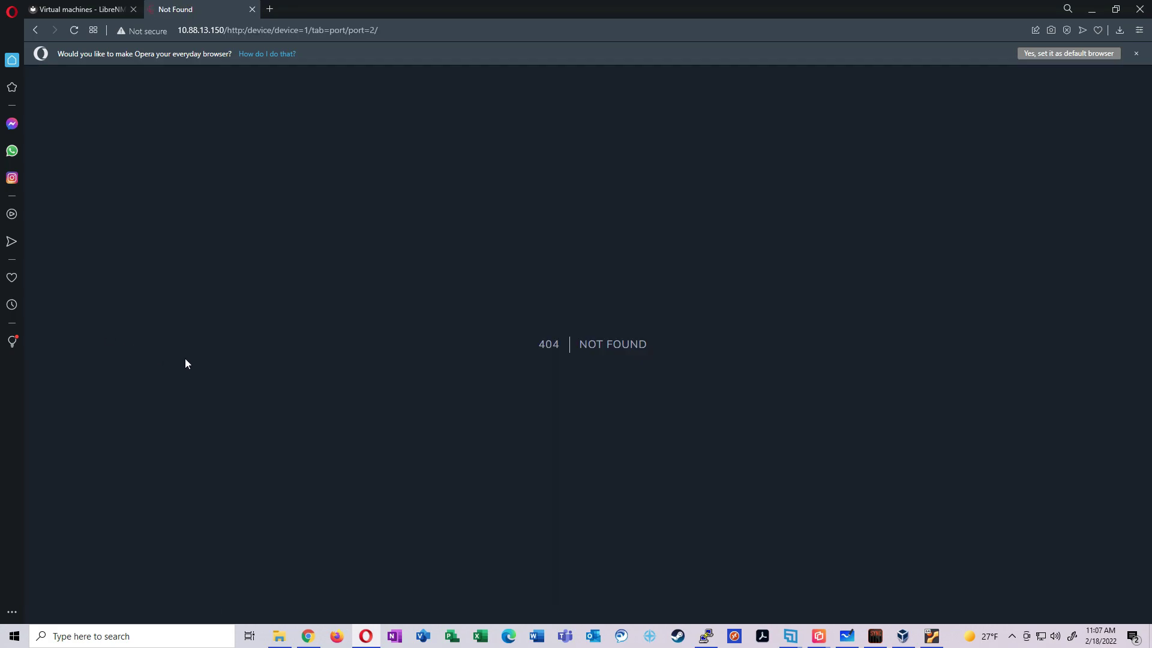
click(36, 31)
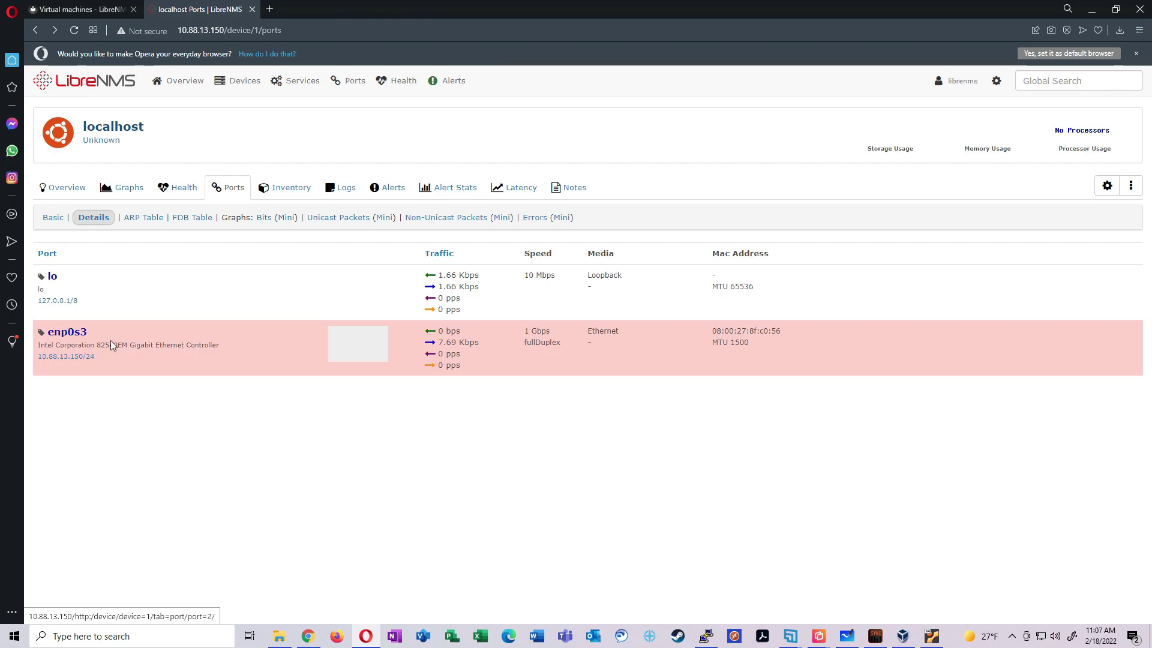
mouse_move(66, 336)
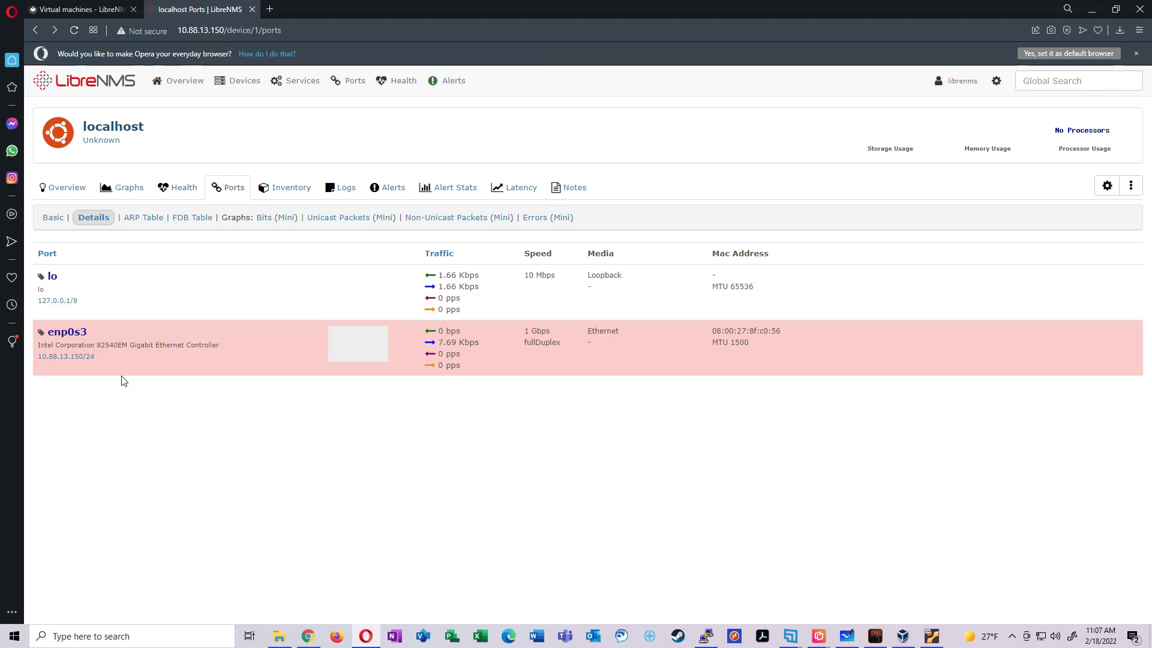
click(84, 335)
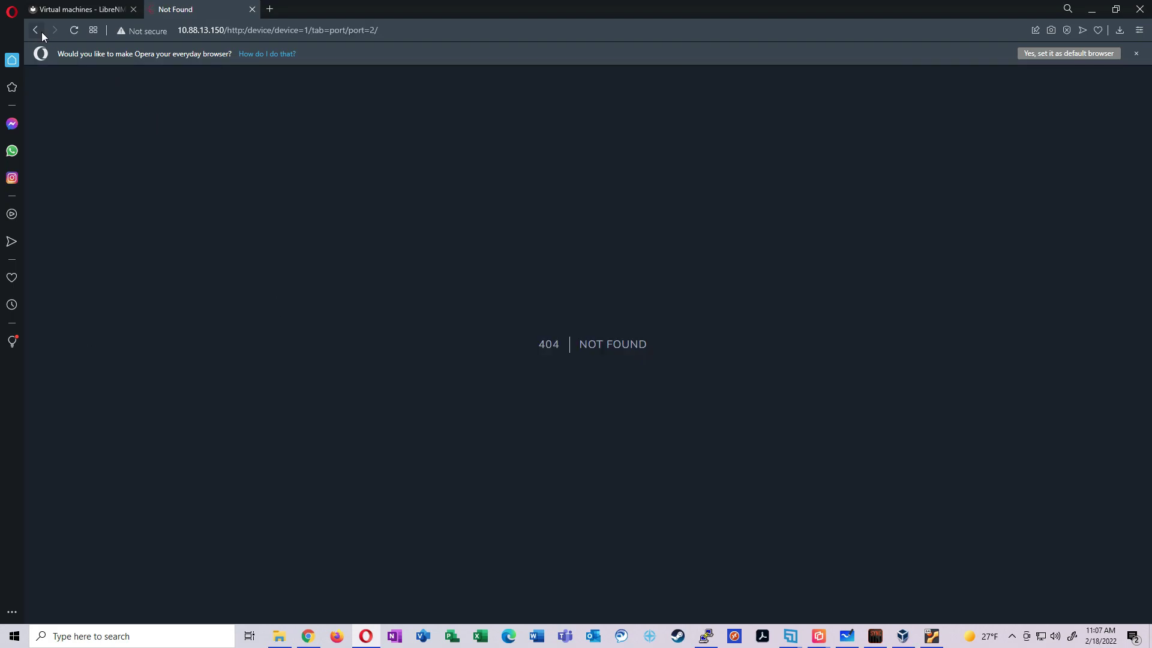
click(42, 33)
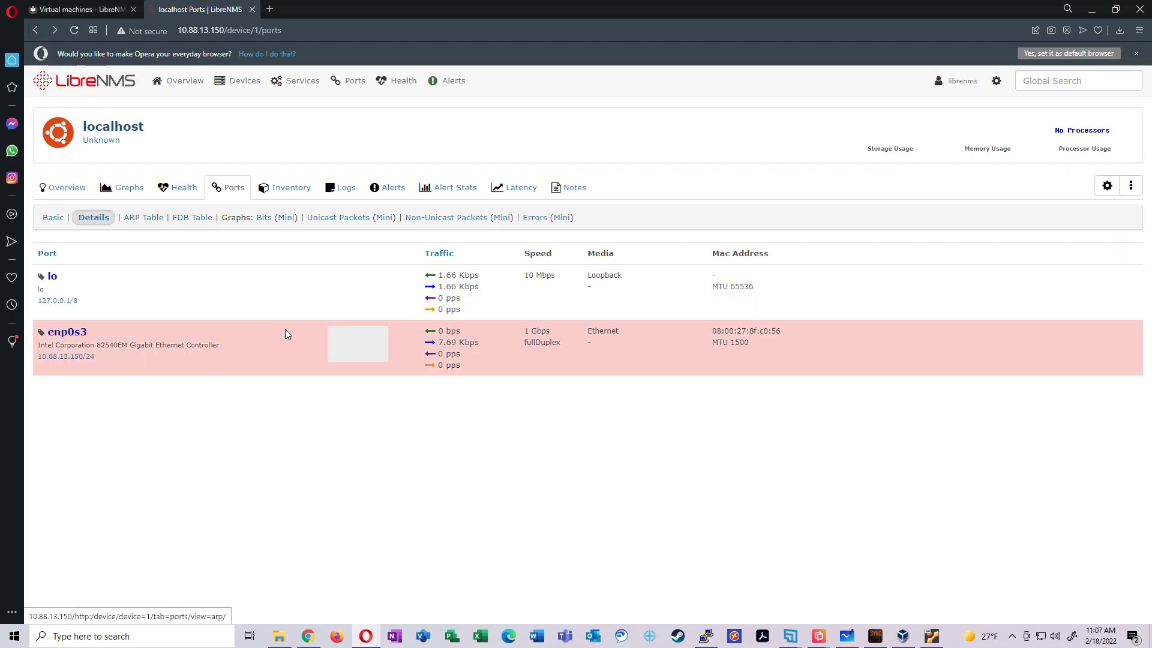
click(108, 363)
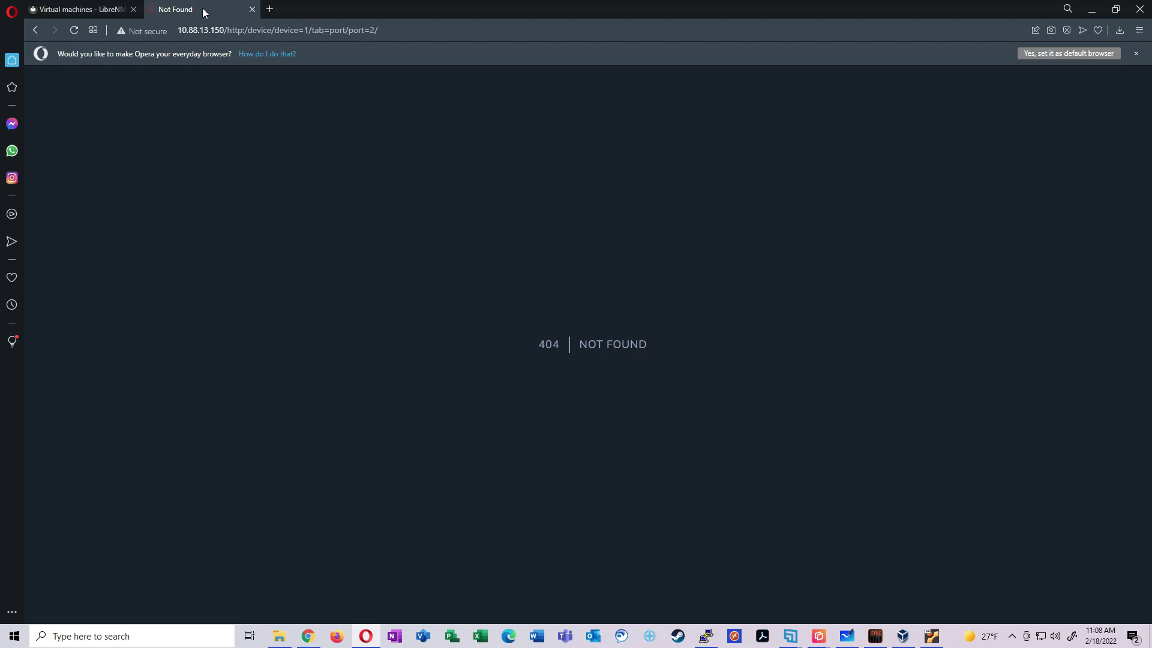
click(35, 30)
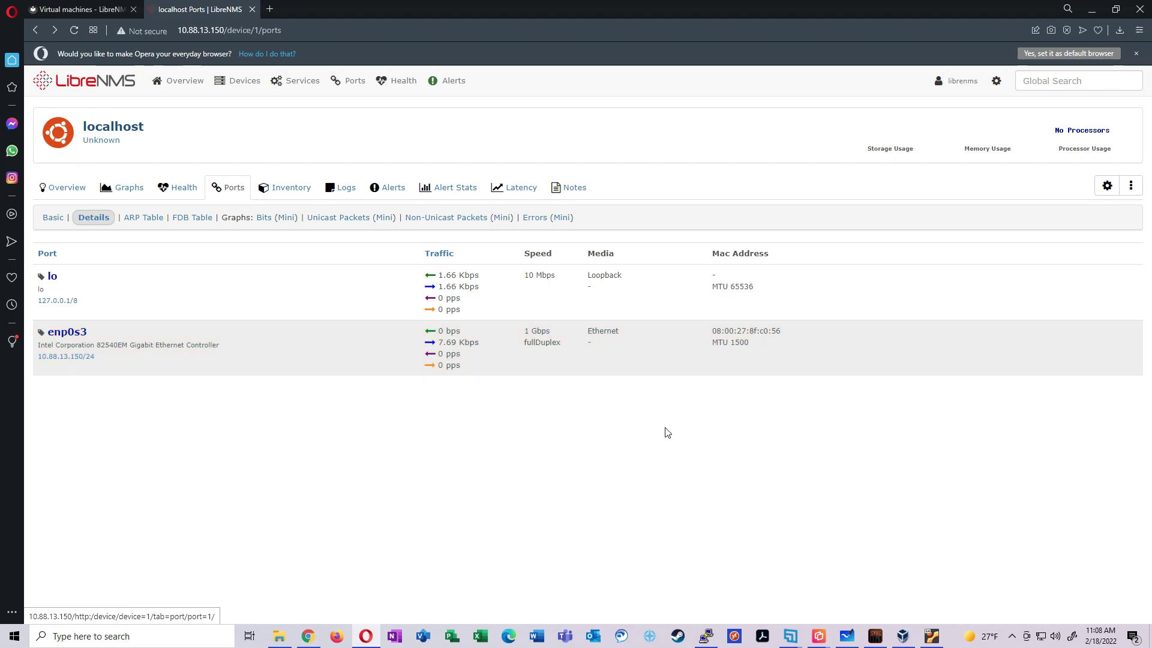
Load unifi in a new tab and open the DecemberIllini Office switch's Services settings
click(270, 9)
text(unifi)
key(Return)
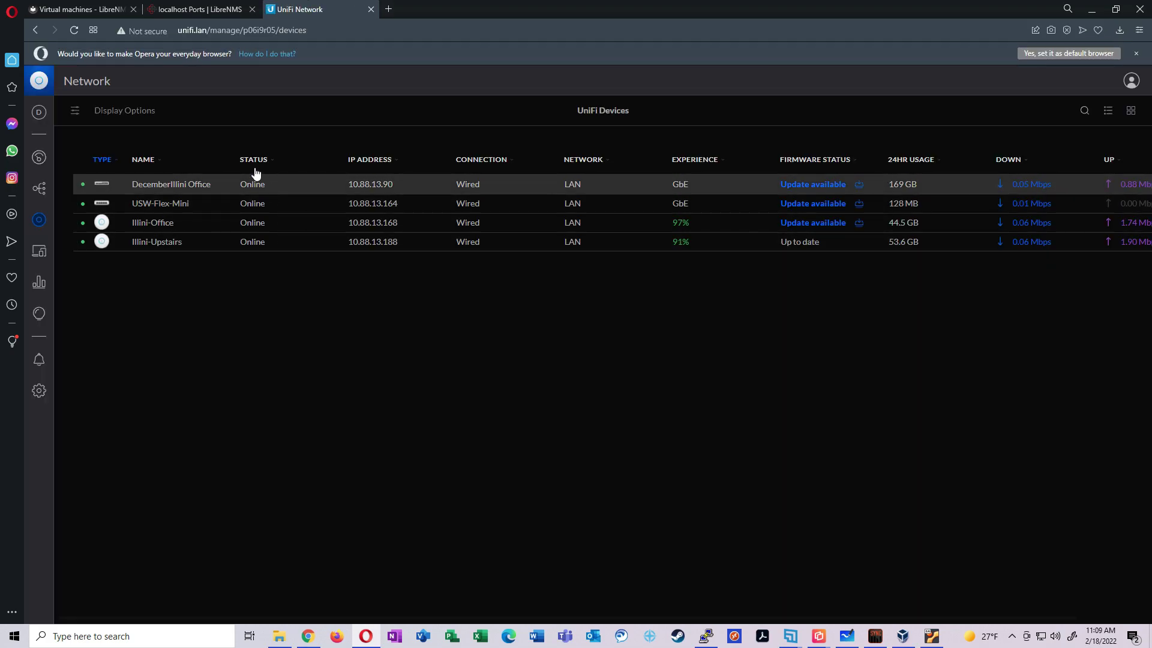
click(193, 188)
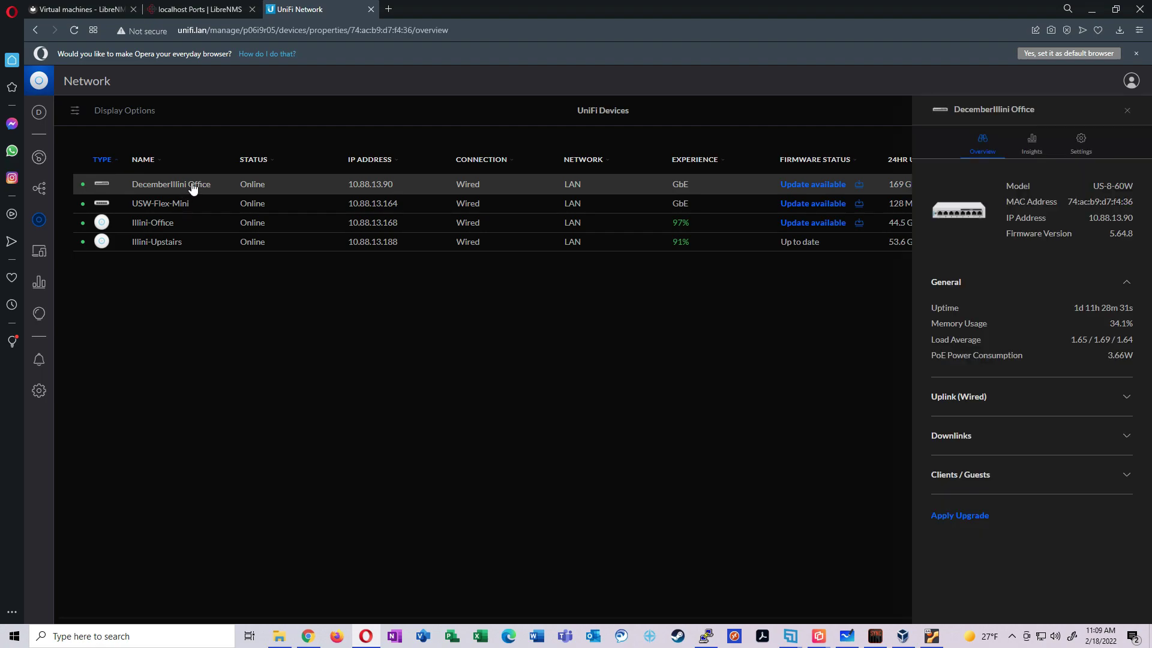
click(1081, 144)
click(974, 475)
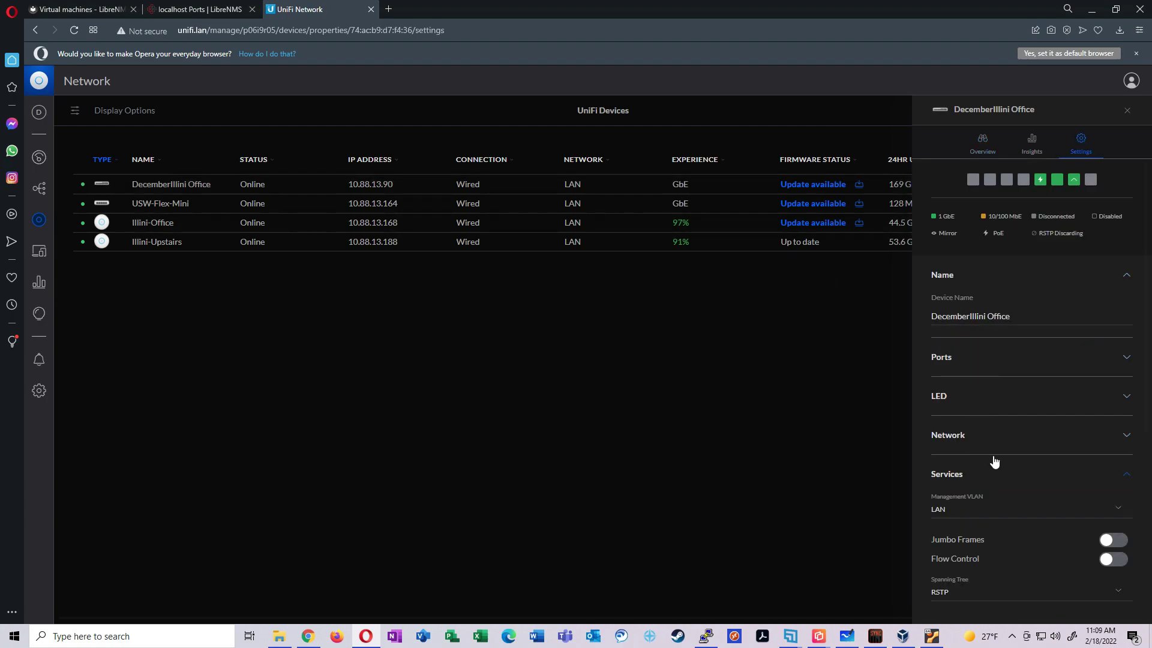
scroll(1001, 462, down, 5)
Set SNMP Location to 'My House' and Contact to 'Me', then apply the changes
click(962, 453)
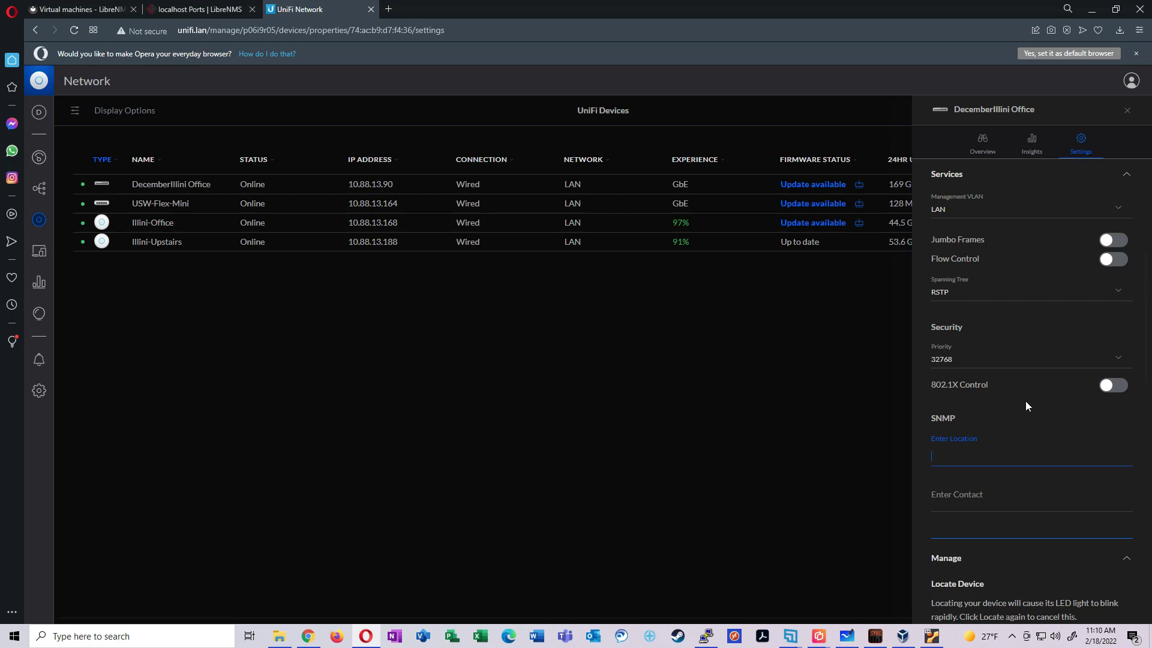
text(My House)
key(Tab)
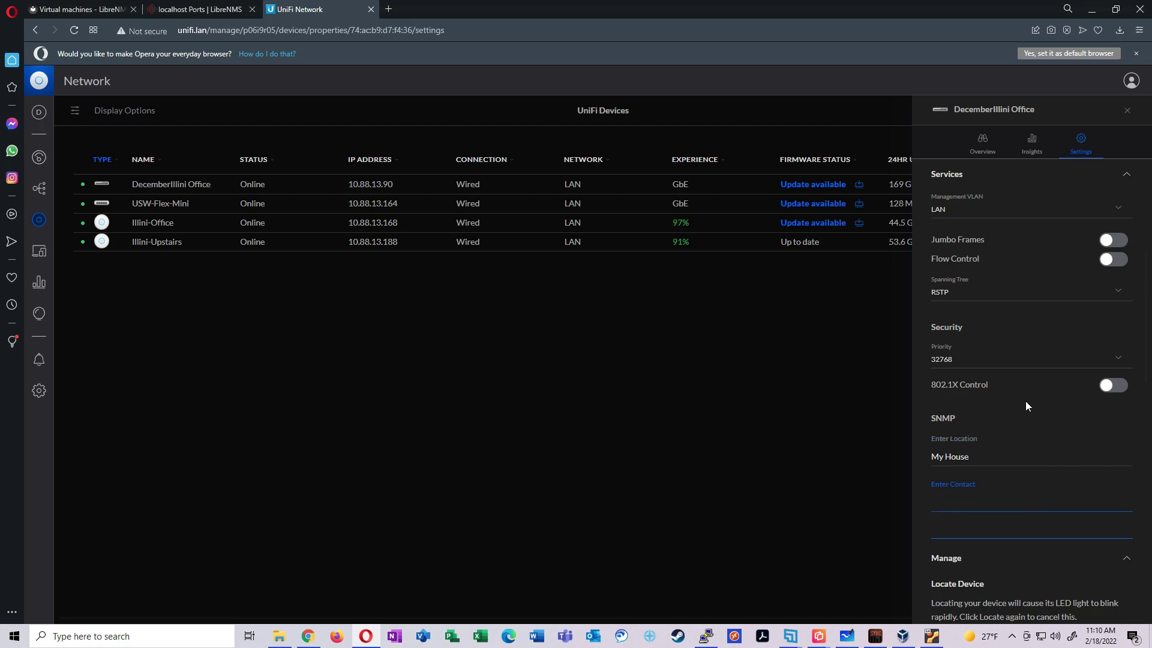
text(Me)
scroll(1056, 492, down, 10)
click(1102, 602)
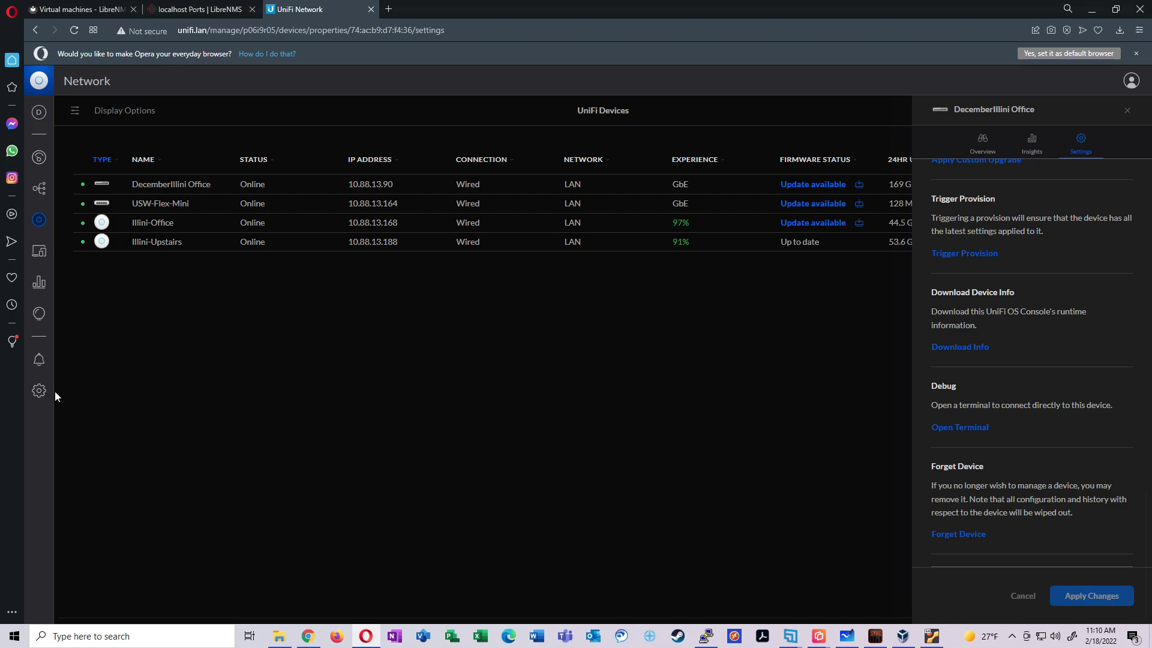
Navigate to Settings > Advanced Features > Advanced Gateway > SNMP
click(40, 392)
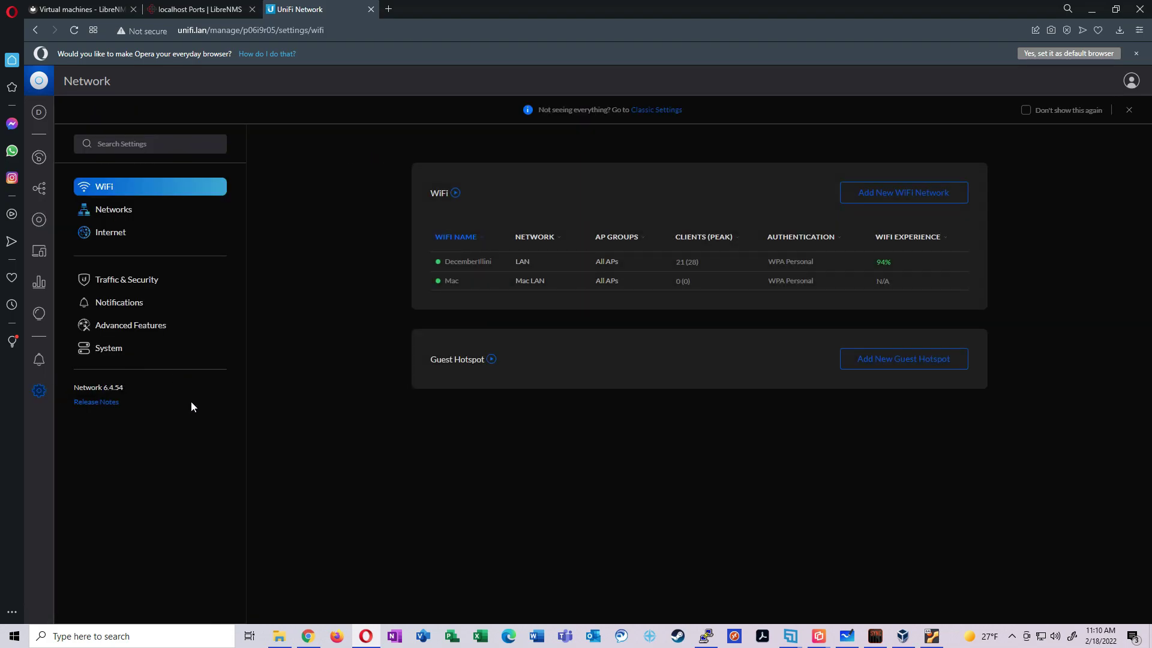
click(114, 350)
scroll(342, 360, down, 3)
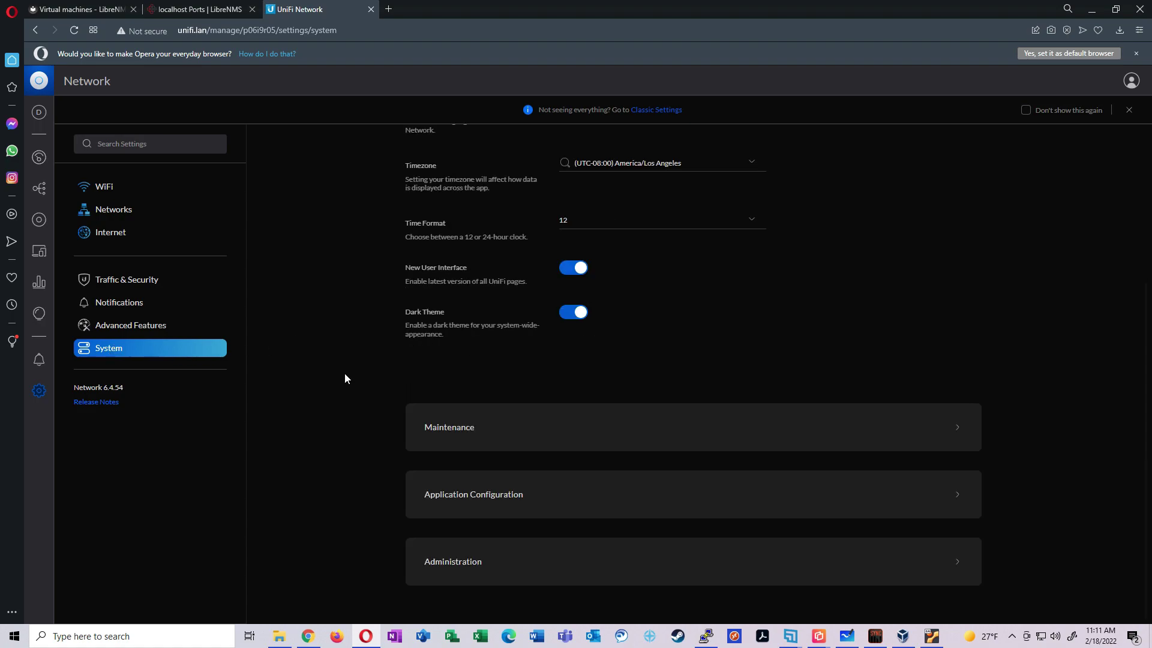
scroll(335, 408, up, 3)
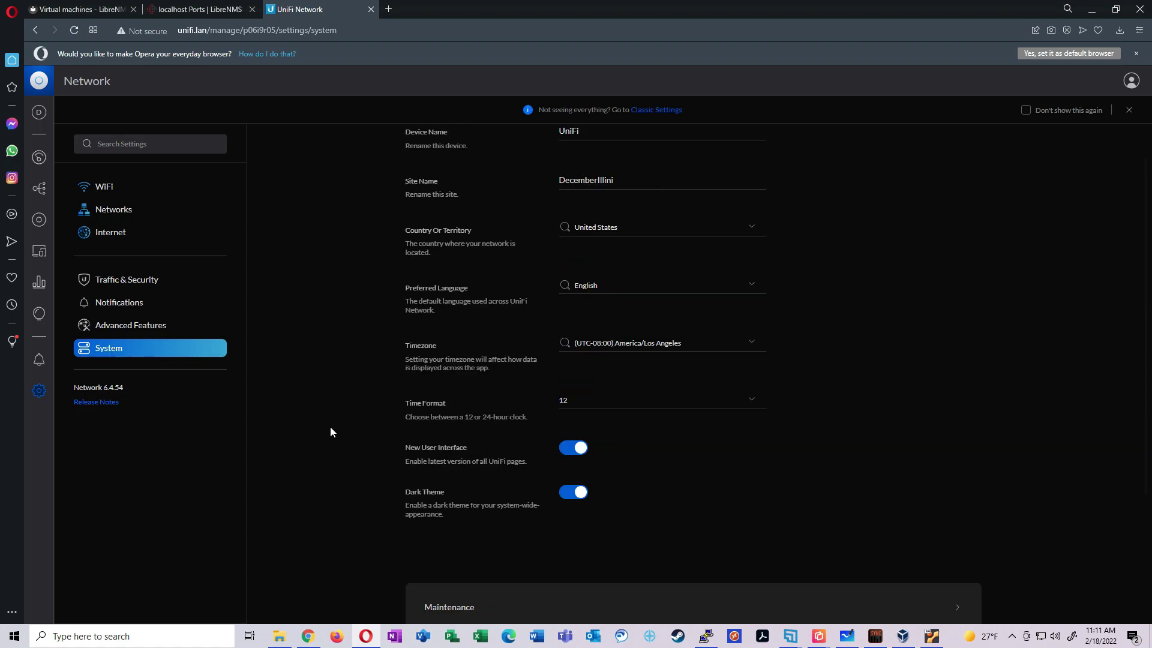
click(144, 330)
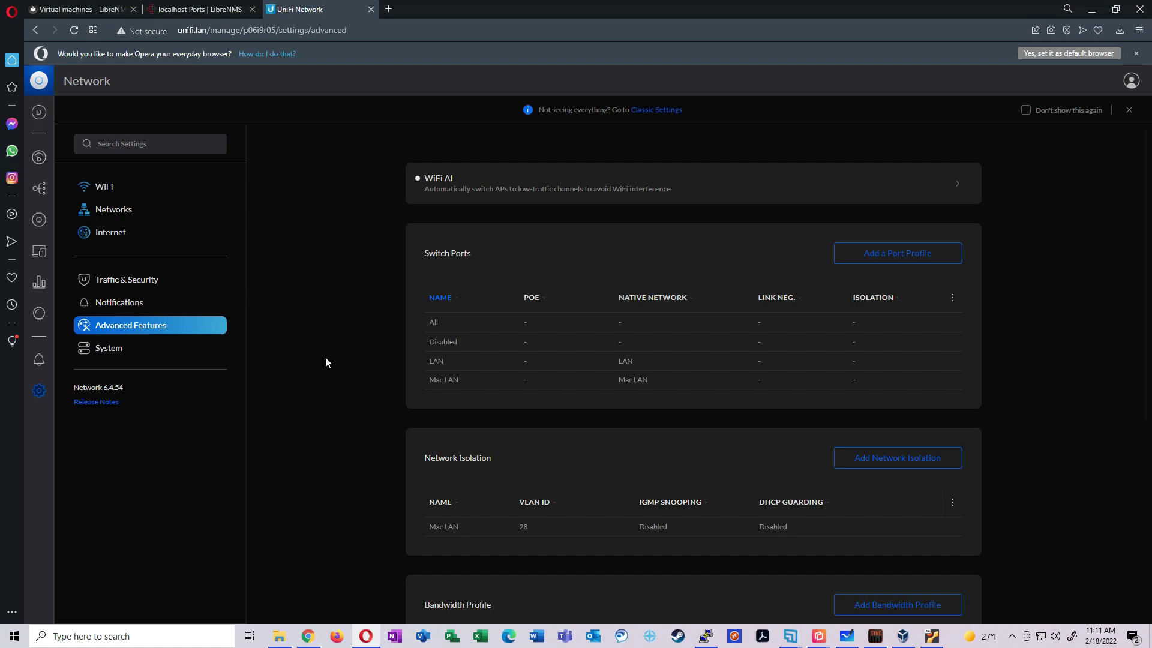
scroll(336, 369, down, 5)
click(489, 557)
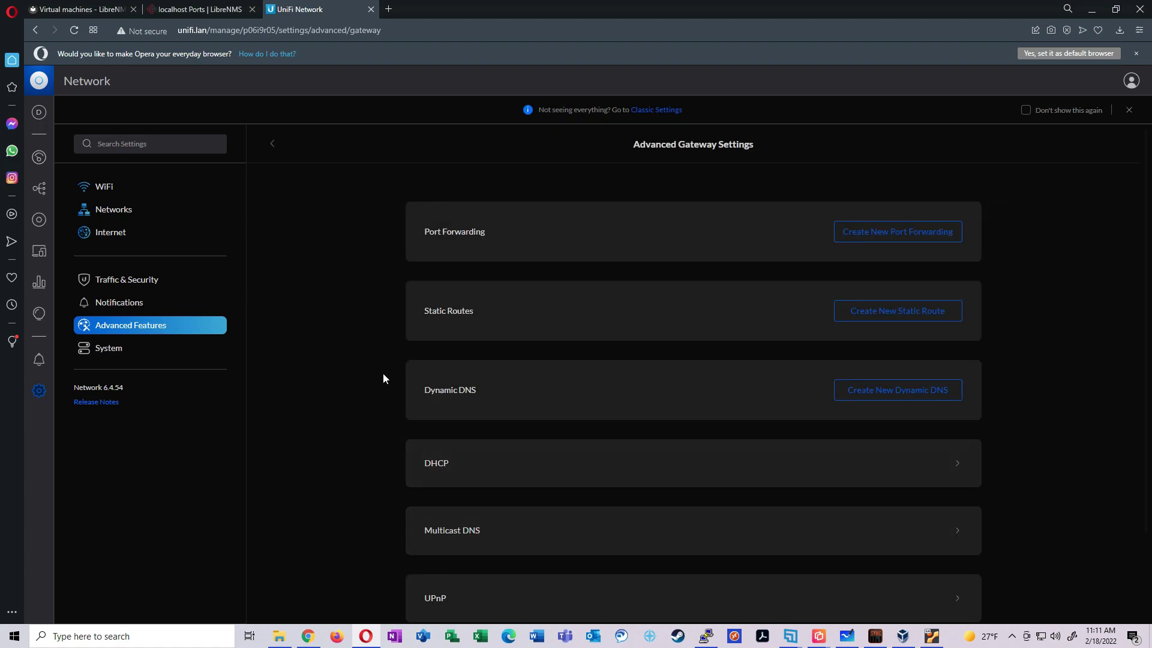
scroll(345, 352, down, 2)
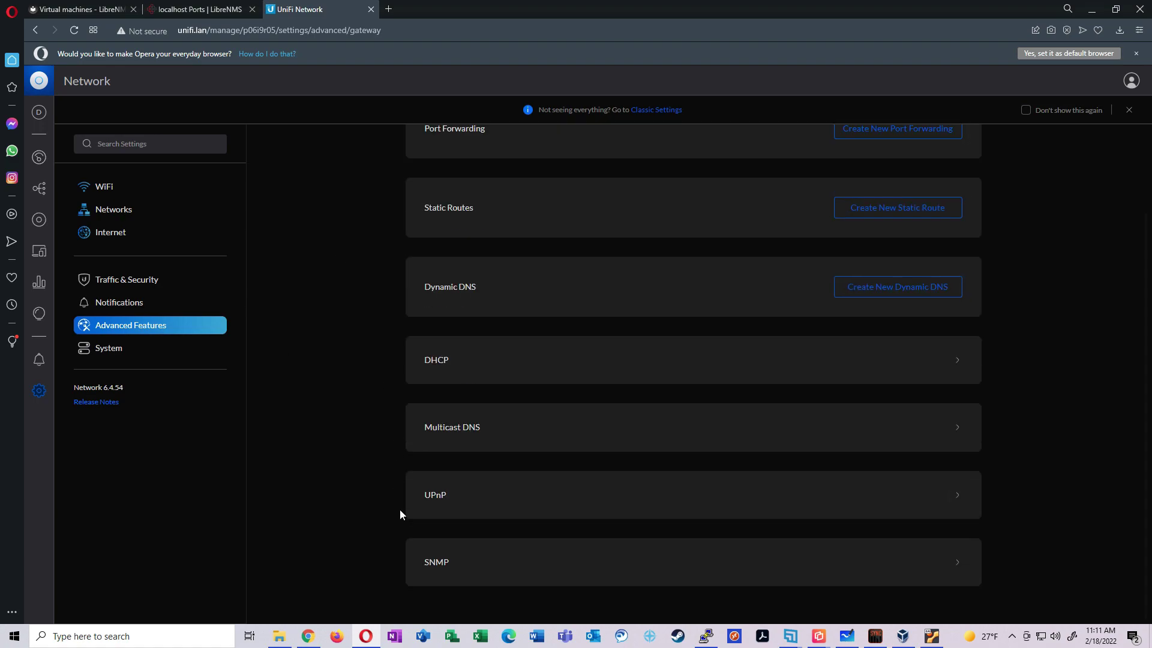
click(498, 564)
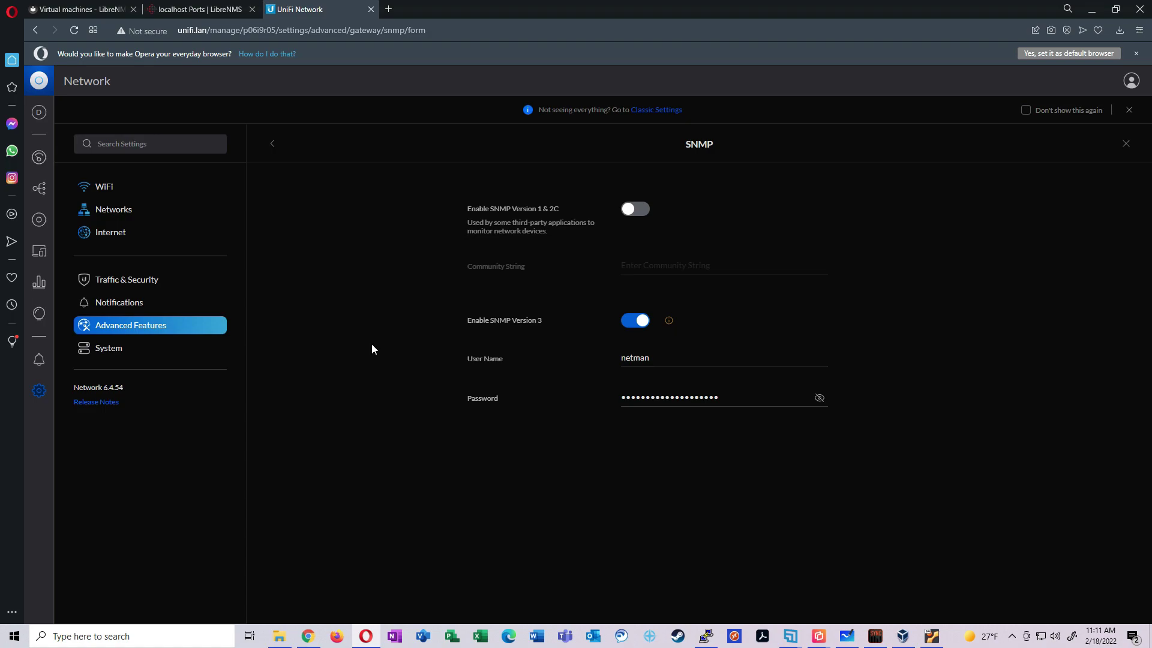
Disable SNMPv3, enable v1 & 2C with the community string pasted in, and apply
click(640, 321)
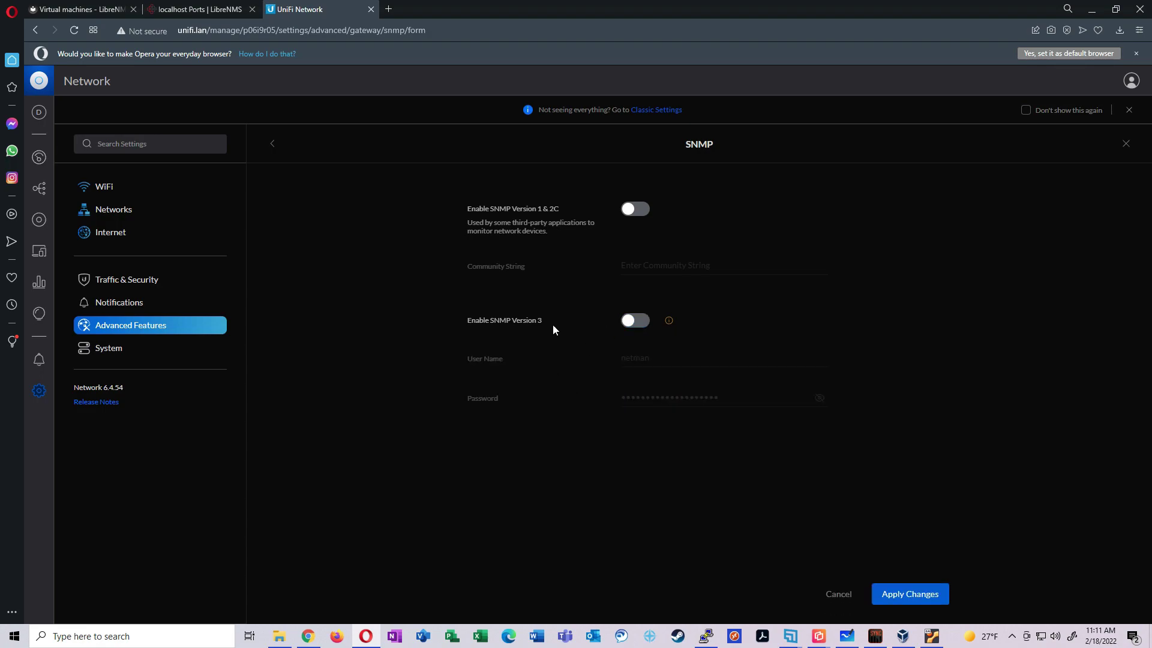
click(635, 210)
click(738, 269)
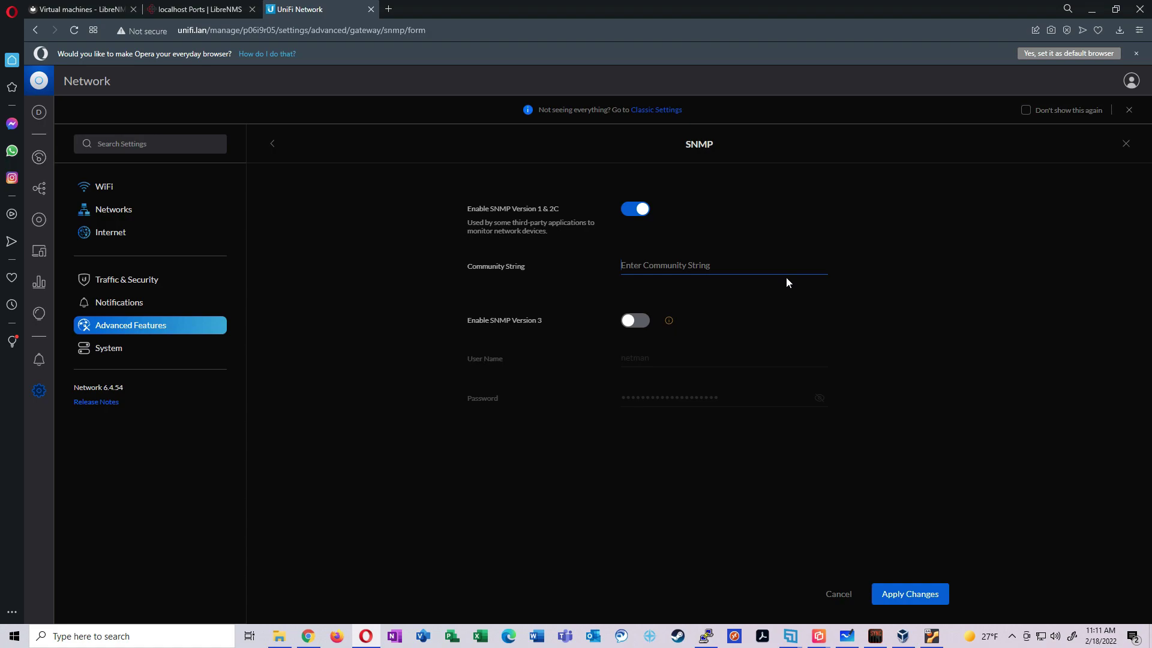
text(mycommunitystring)
click(918, 594)
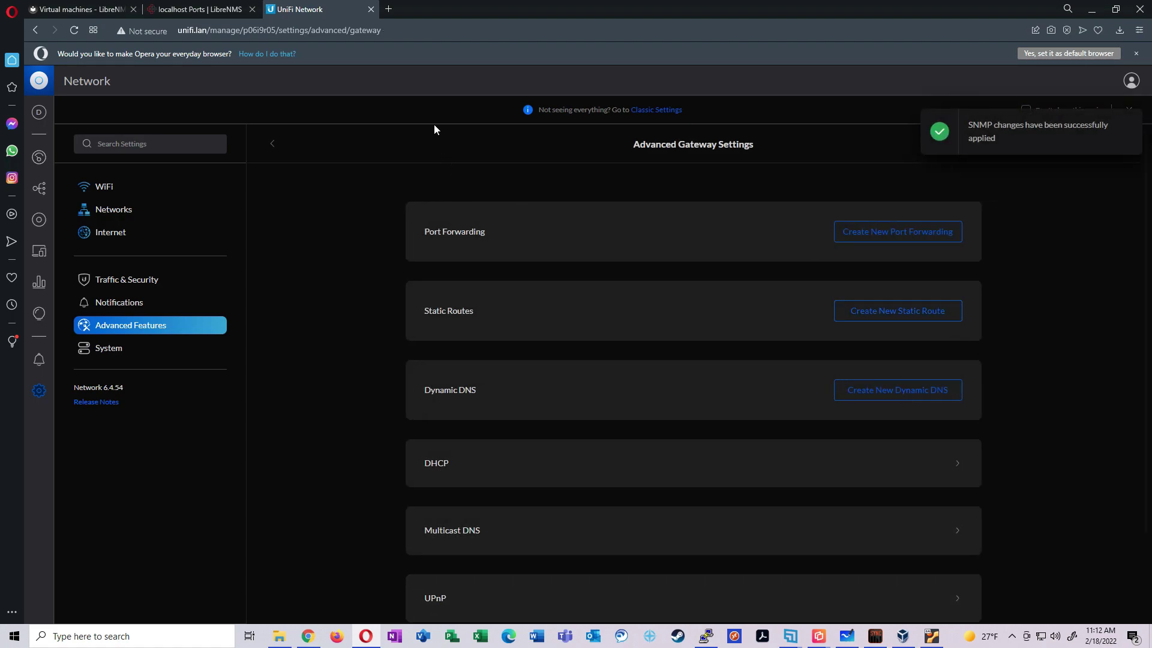
Open LibreNMS's Add Device form and look up the switch's IP in UniFi's device list
click(200, 9)
mouse_move(220, 86)
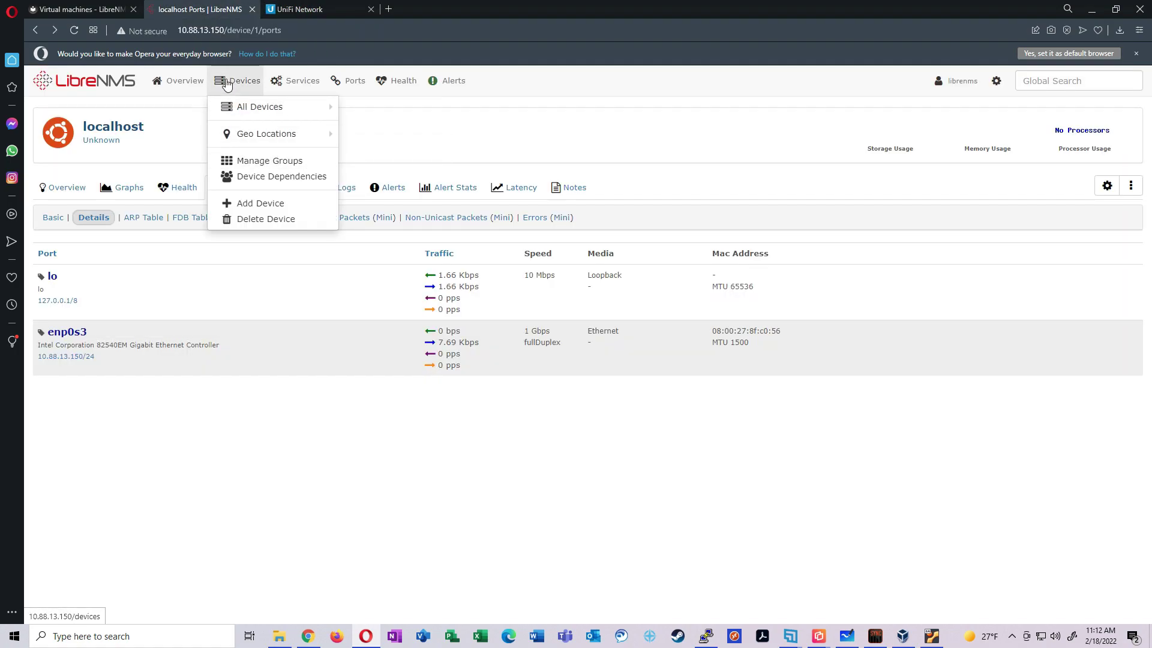
click(252, 203)
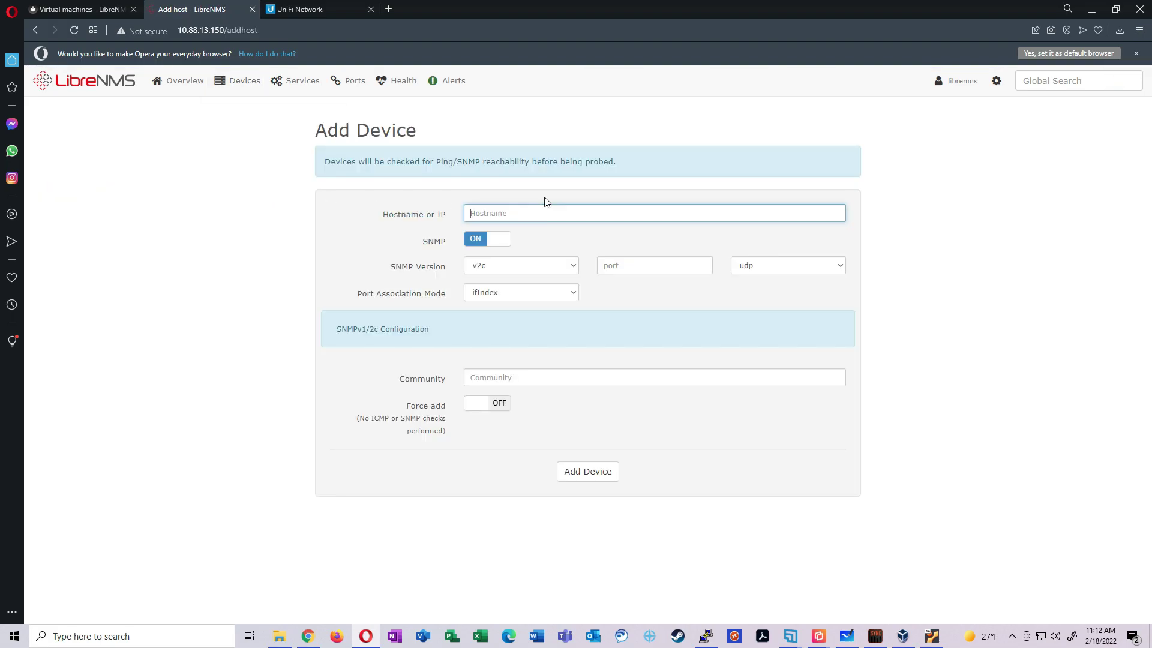
mouse_move(238, 82)
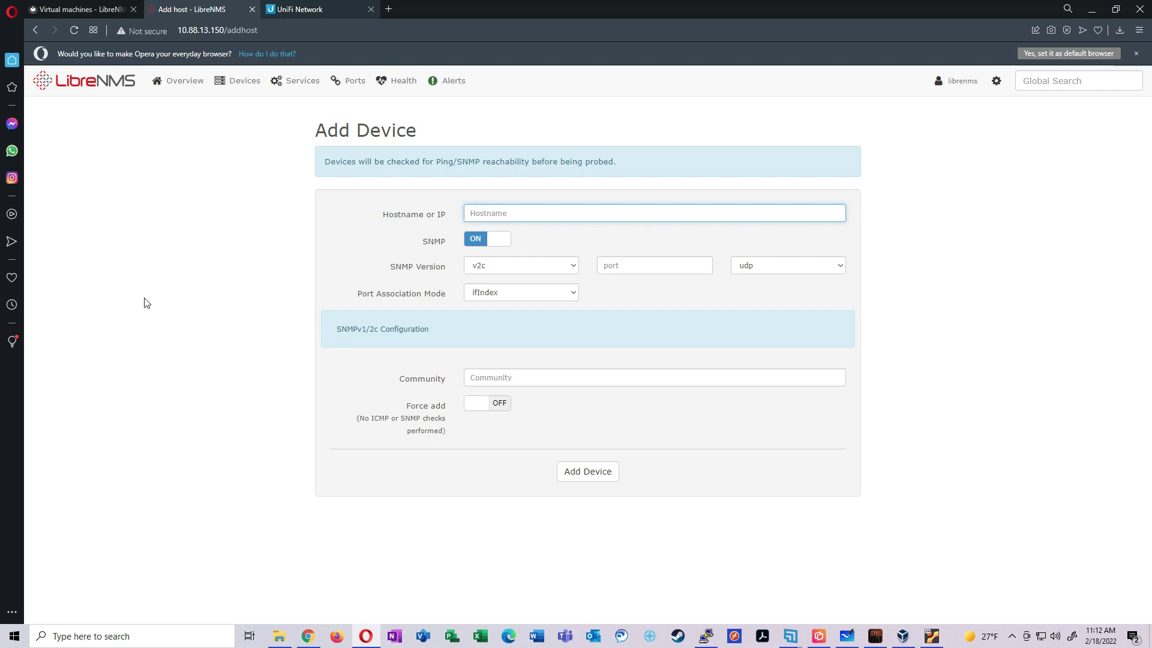
click(285, 13)
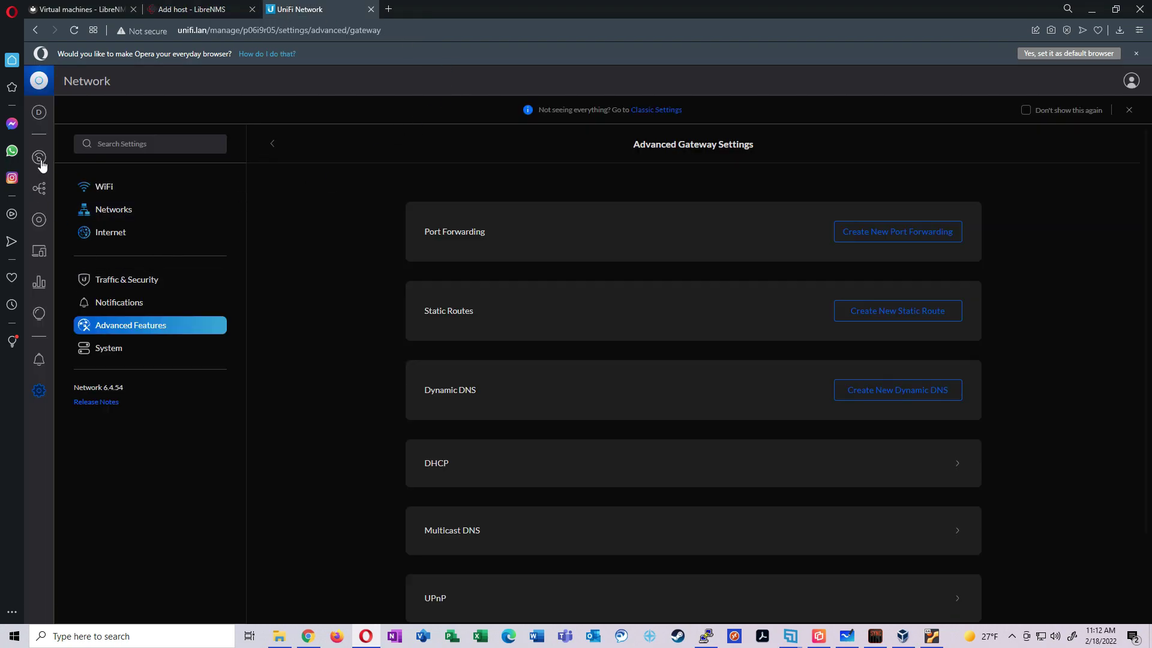
click(40, 221)
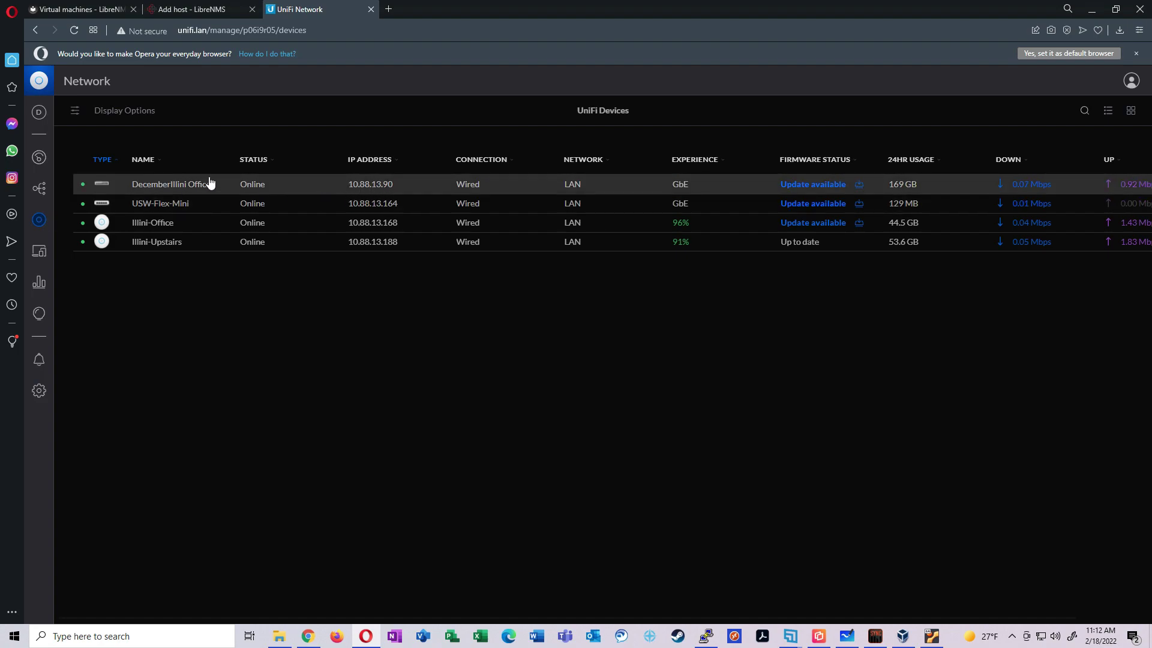
click(186, 9)
Add hostname 10.88.13.90 over SNMP v2c/udp with the community string filled in
text(10.88.13.90)
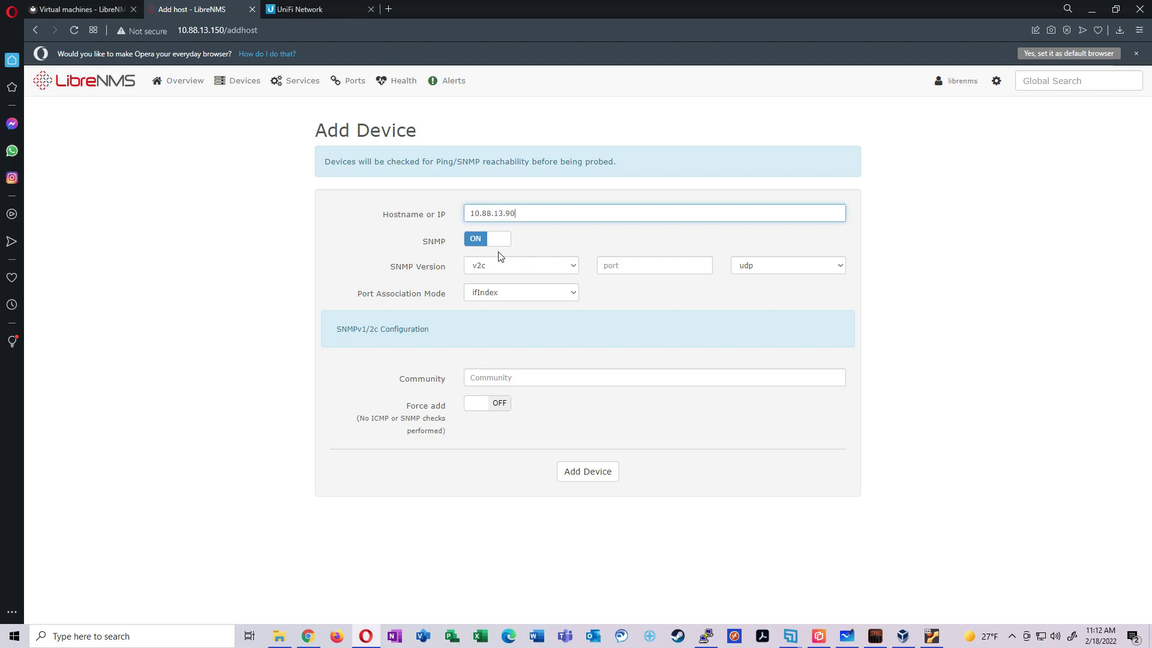
click(635, 258)
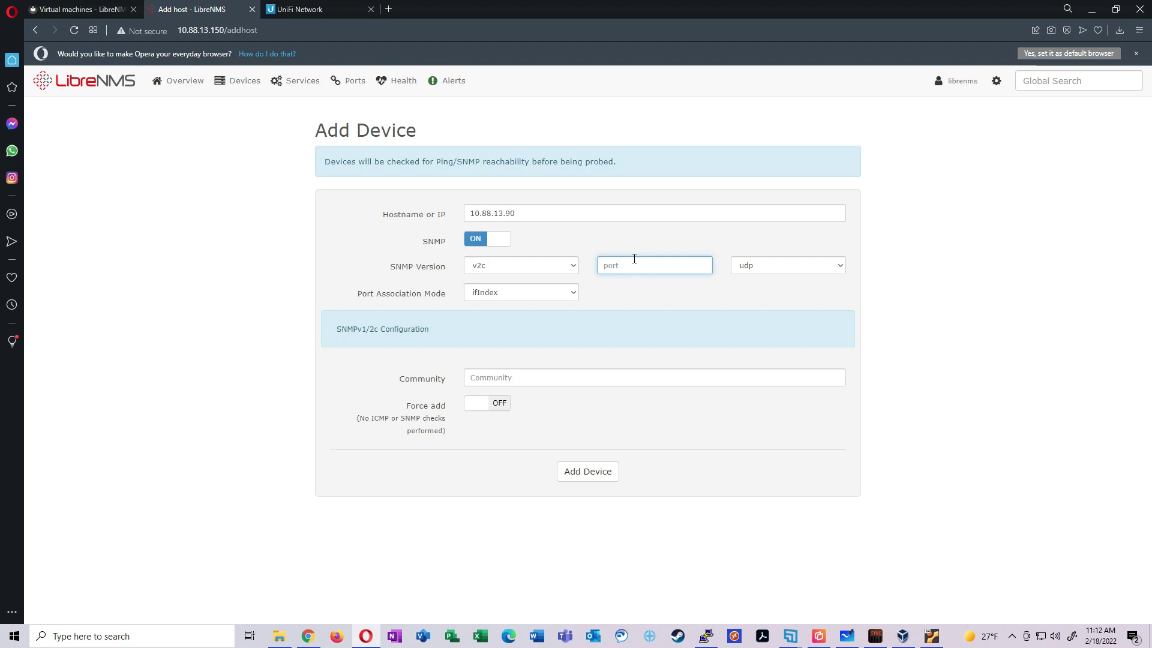
text(1)
click(738, 302)
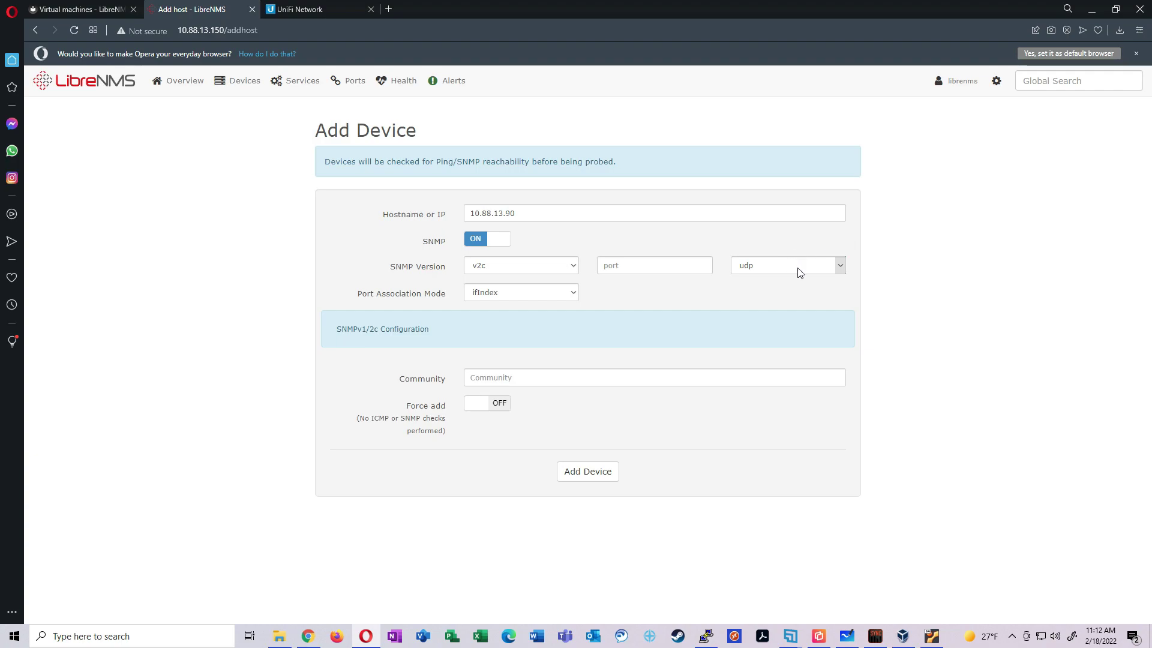
click(564, 377)
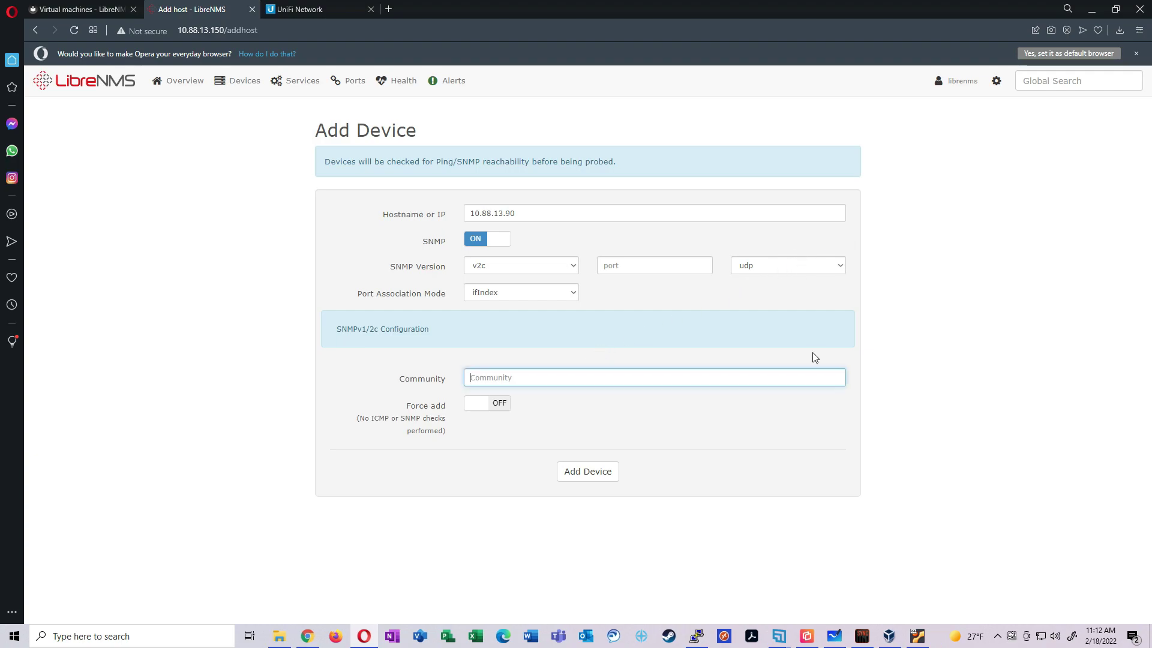
text(mycommunitystring)
click(613, 472)
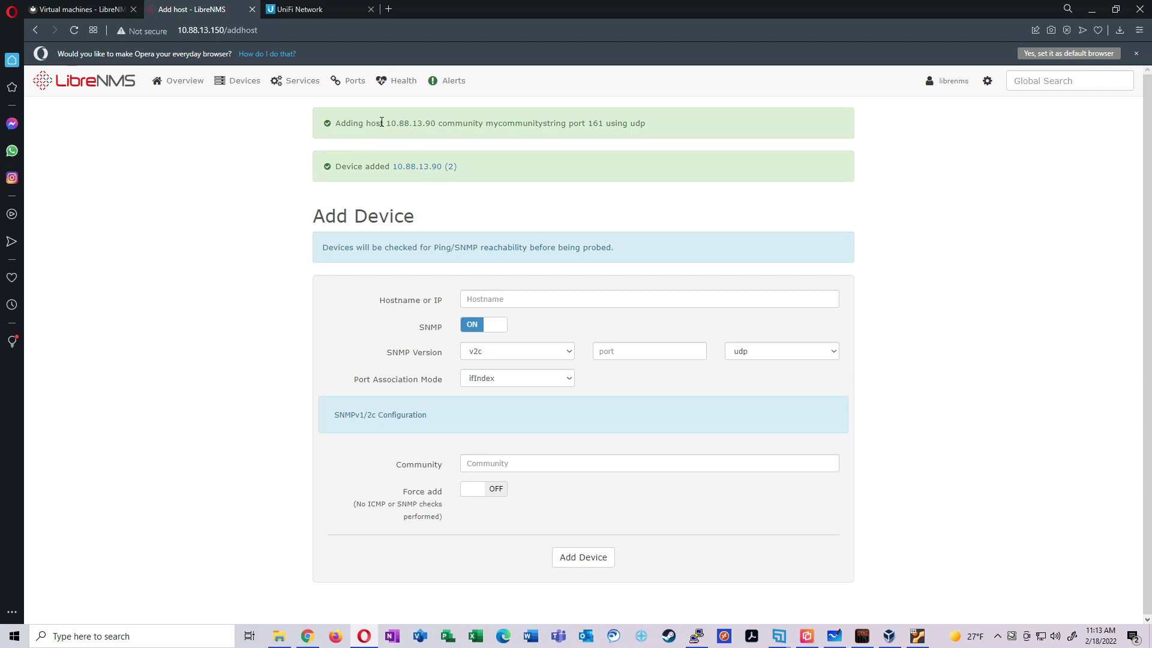
Check the Device added notice for 10.88.13.90, leave force add off, and list all devices
drag(375, 124, 652, 132)
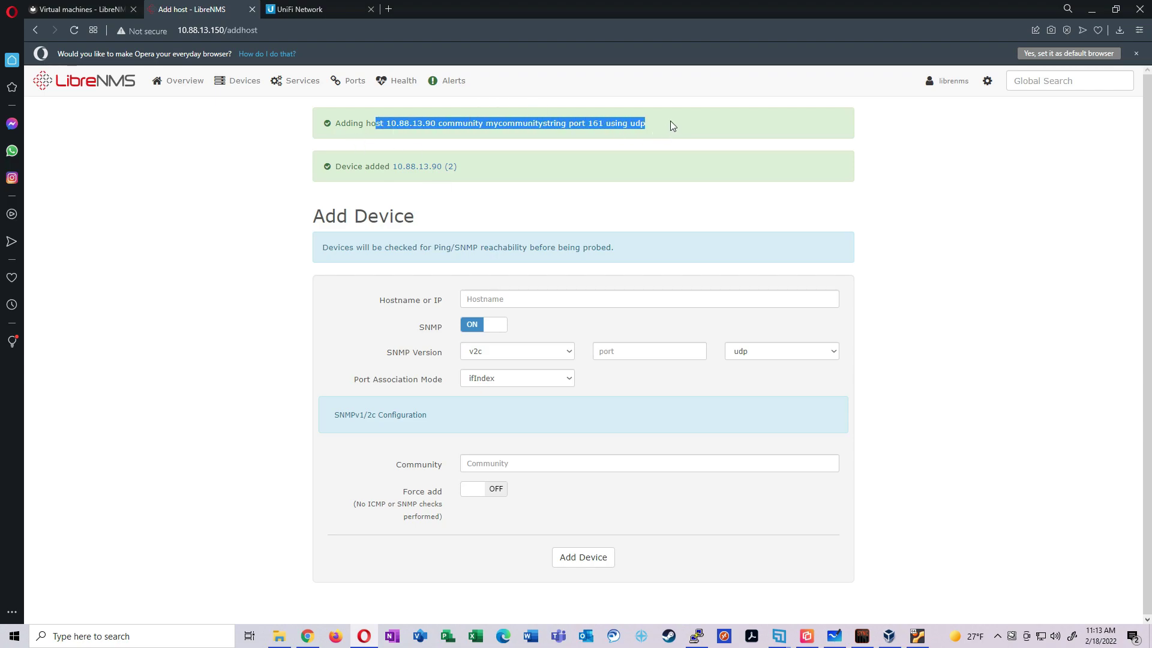
click(498, 490)
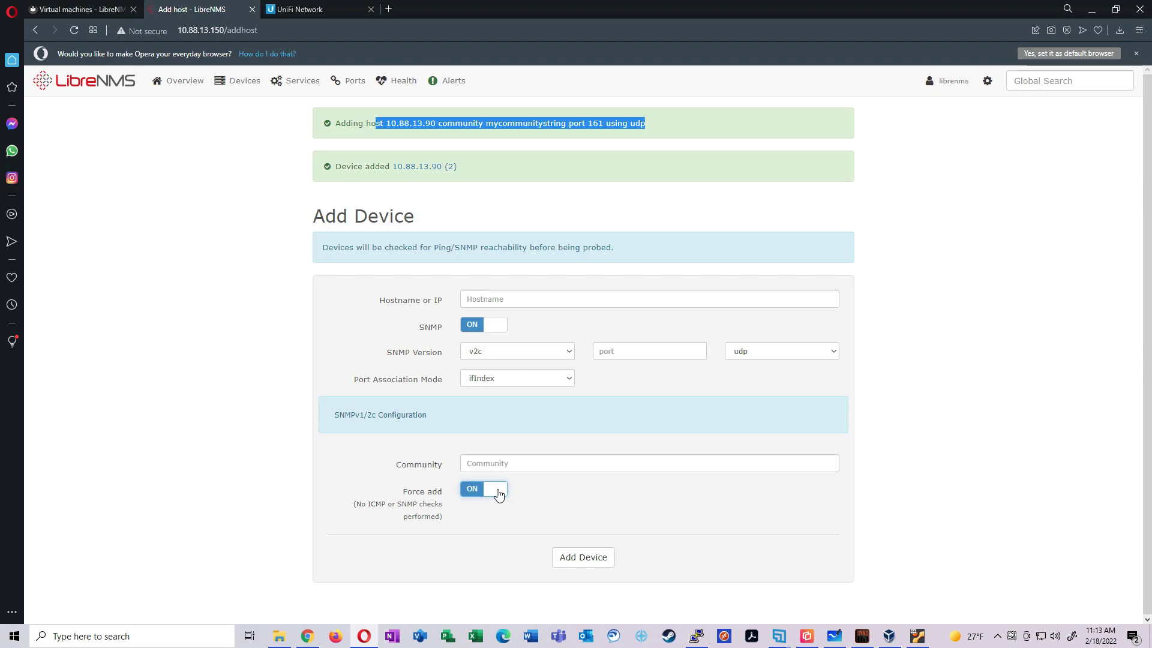
click(499, 492)
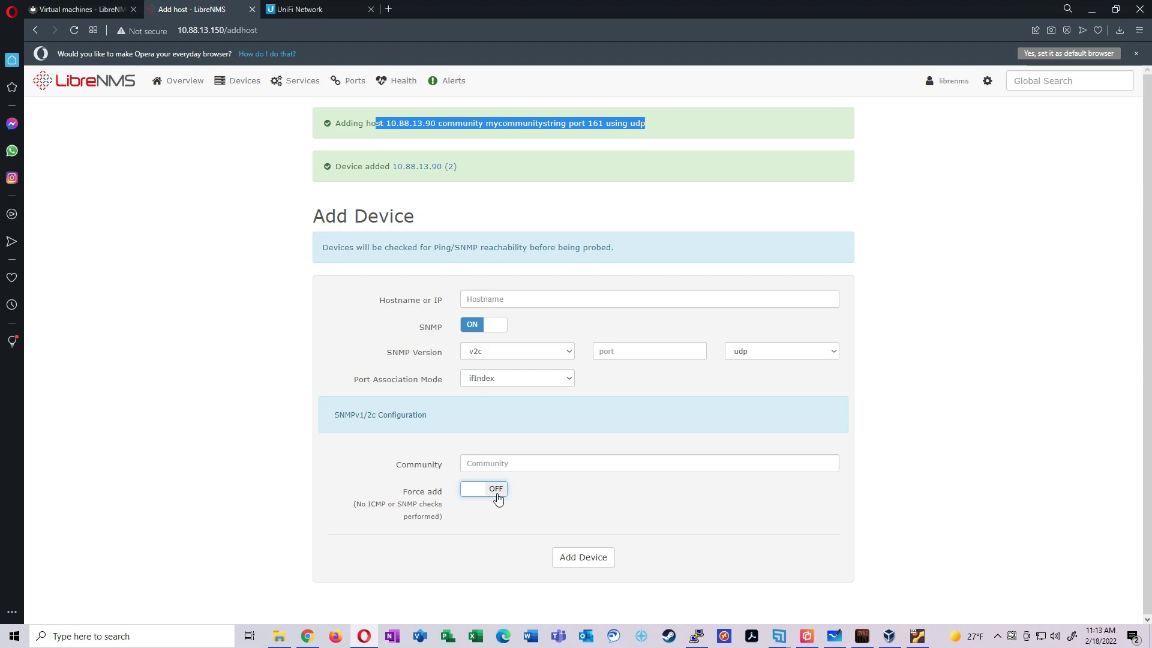
click(534, 213)
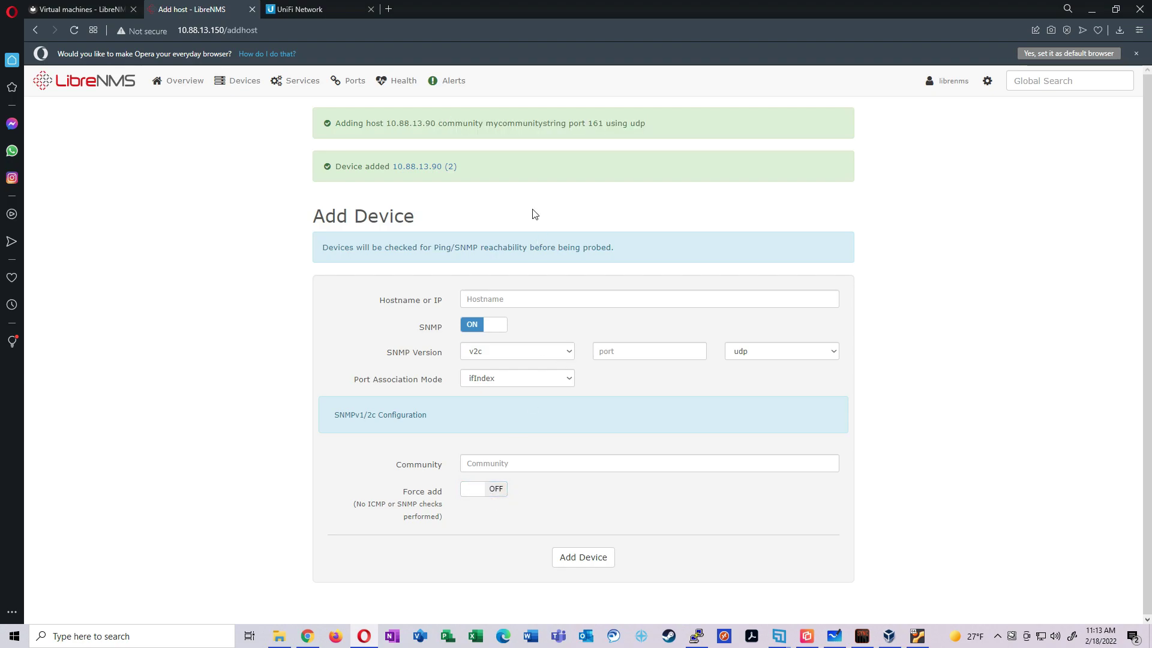
click(244, 110)
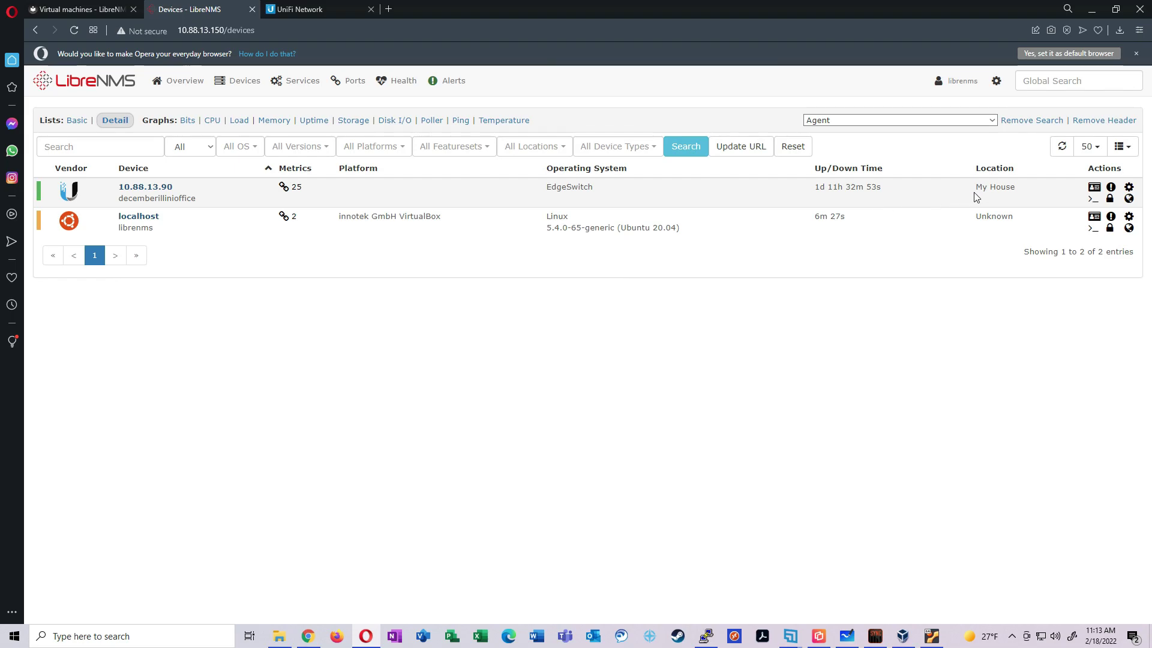
drag(976, 190, 1023, 193)
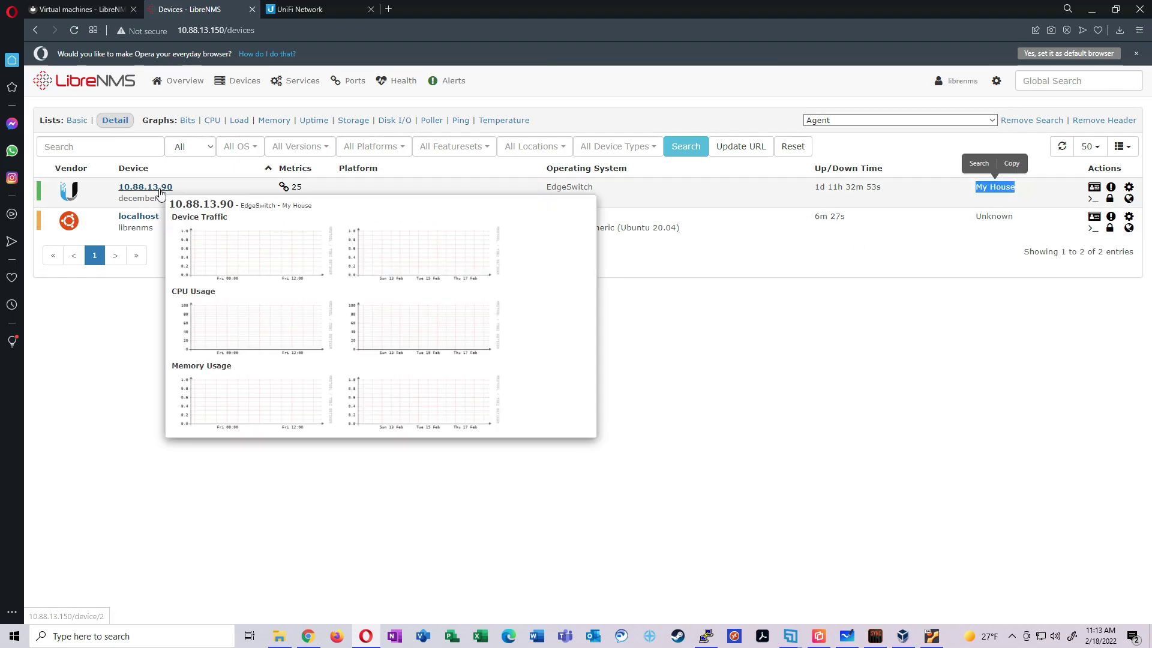
click(145, 187)
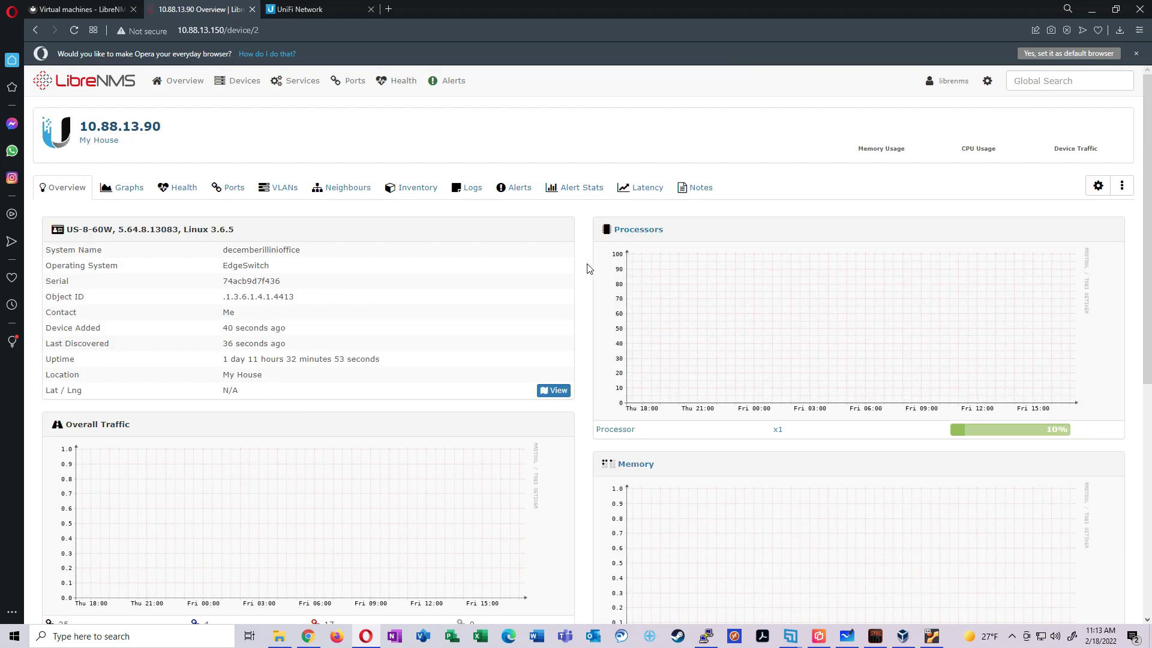
scroll(586, 267, down, 2)
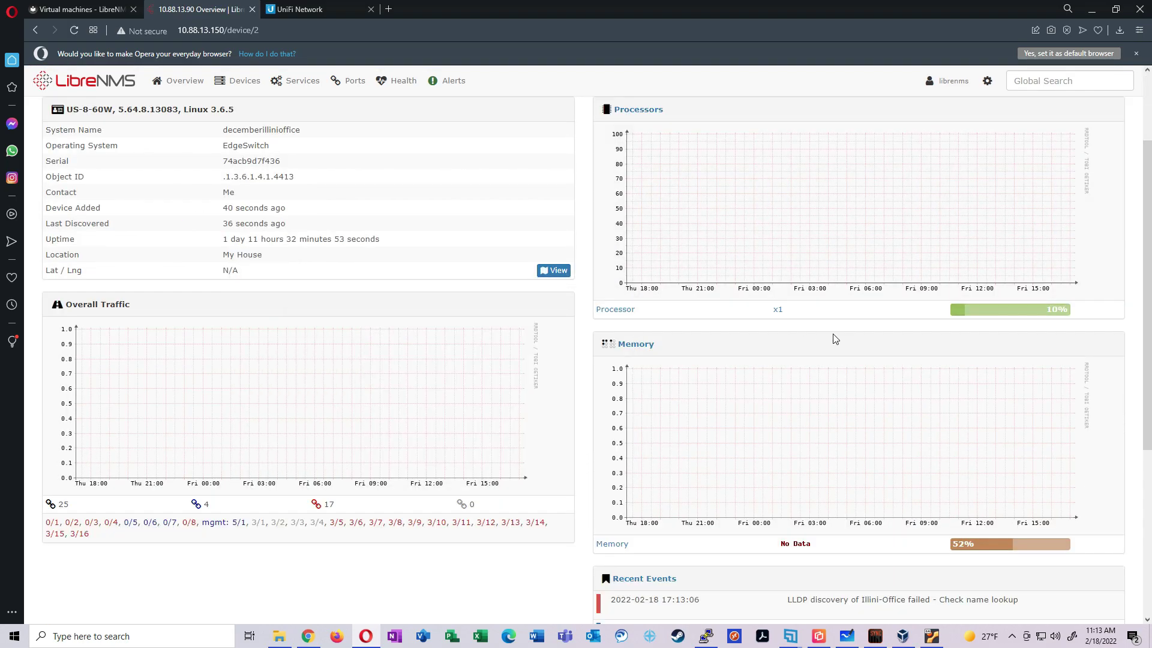
scroll(977, 319, down, 2)
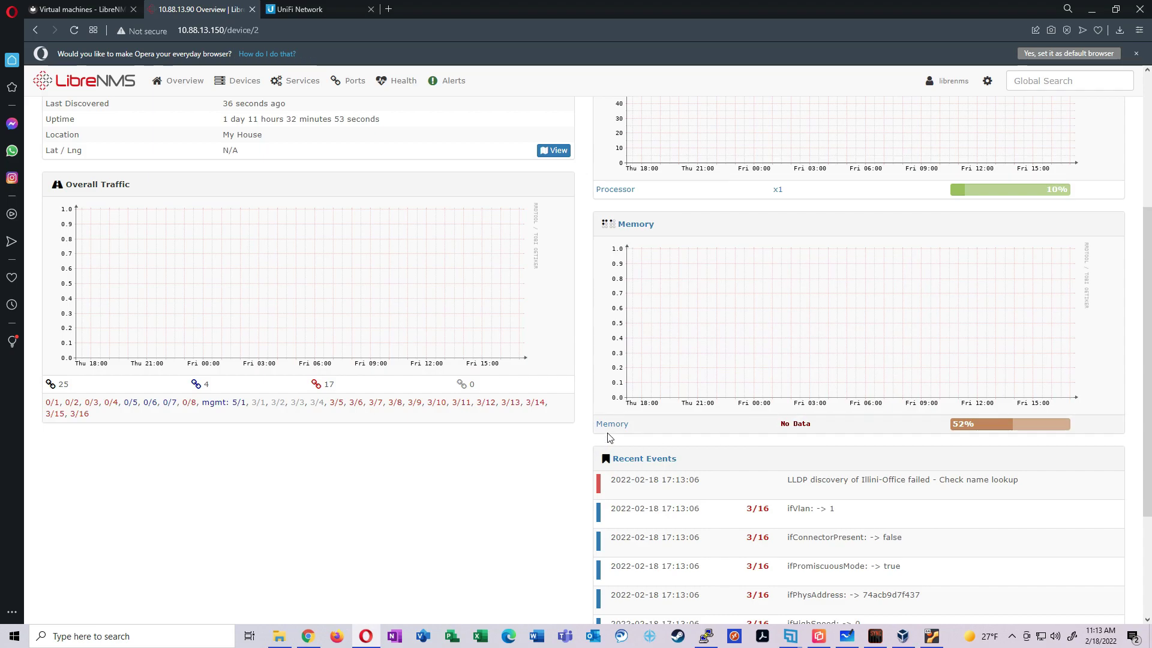
scroll(612, 432, down, 3)
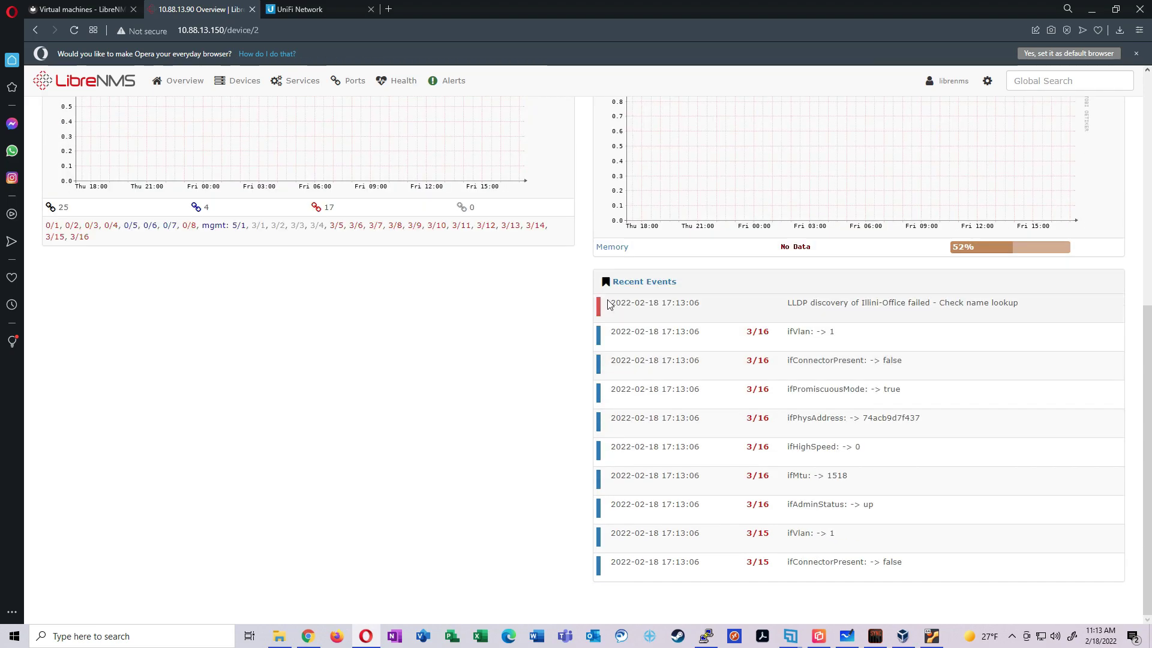
drag(611, 303, 1020, 305)
scroll(393, 438, up, 5)
Open the Ports tab for 10.88.13.90 and scroll through its port details table
scroll(198, 130, up, 3)
click(228, 187)
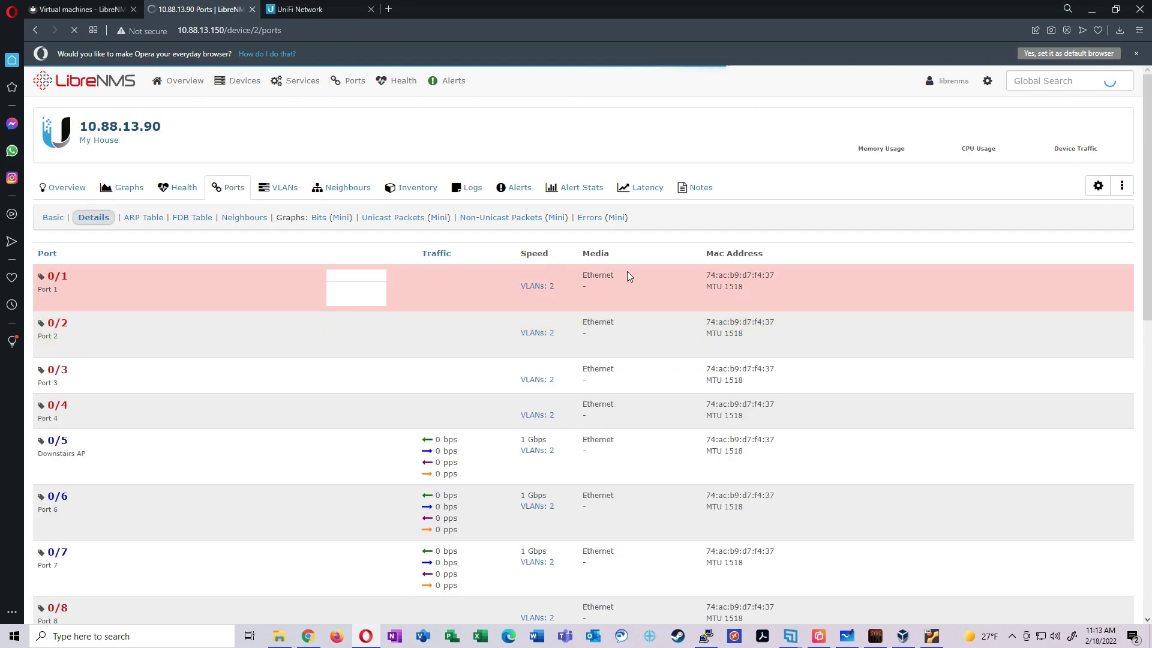
scroll(792, 269, down, 7)
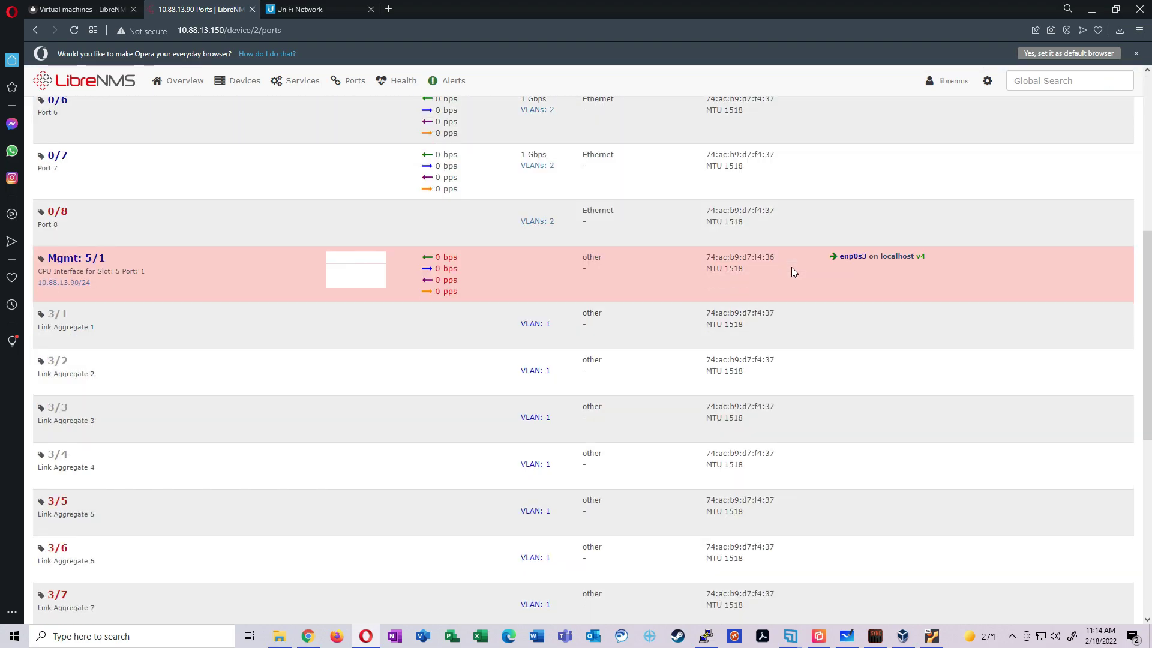
scroll(792, 272, down, 8)
scroll(769, 325, up, 15)
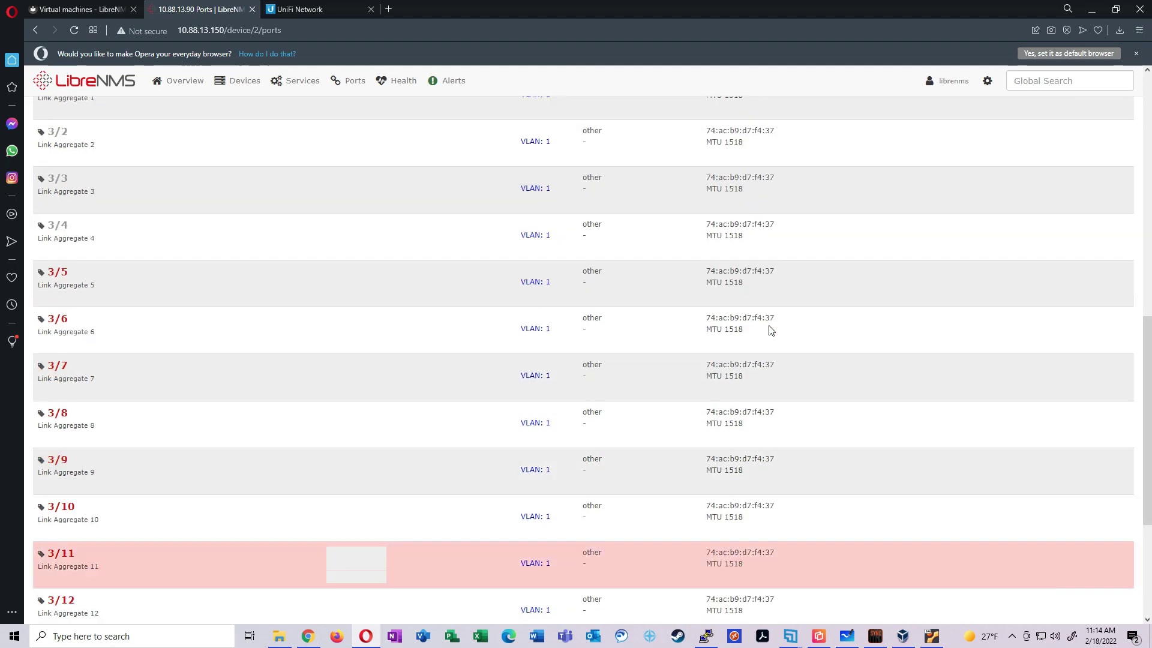
scroll(770, 329, up, 2)
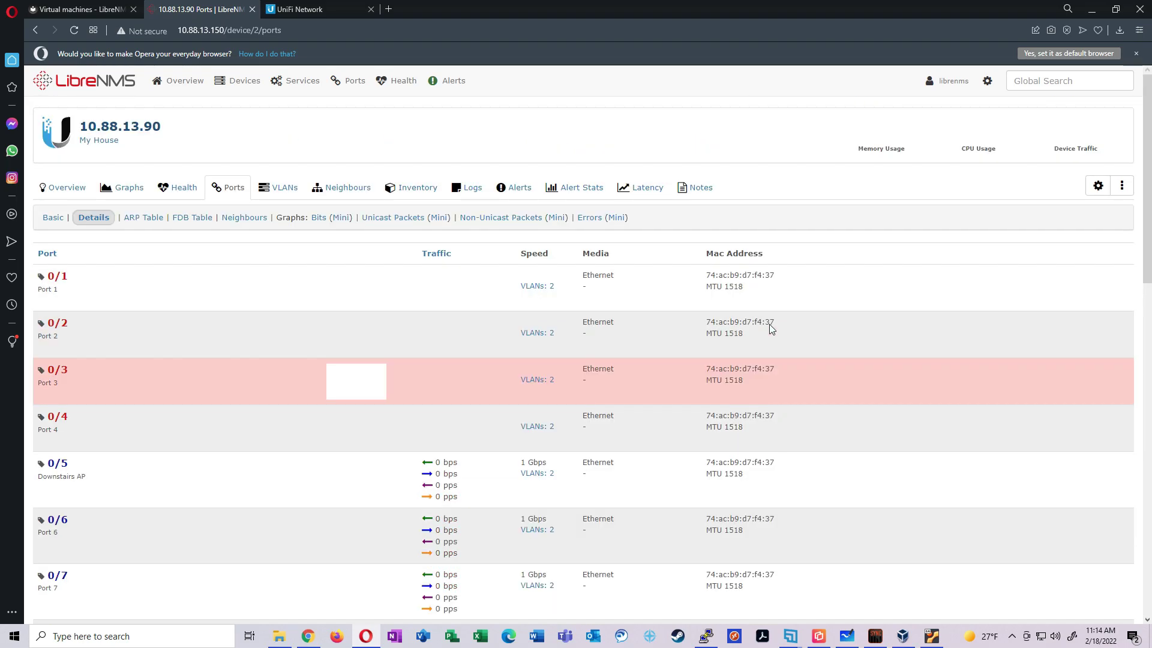
scroll(770, 330, down, 5)
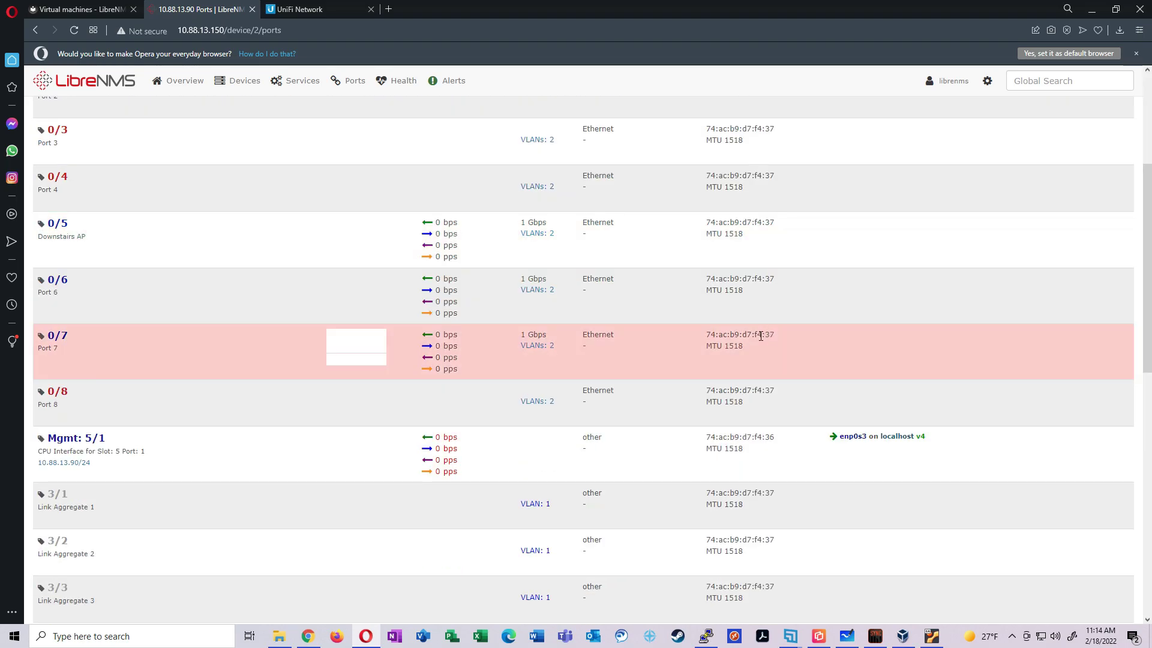
scroll(761, 336, down, 7)
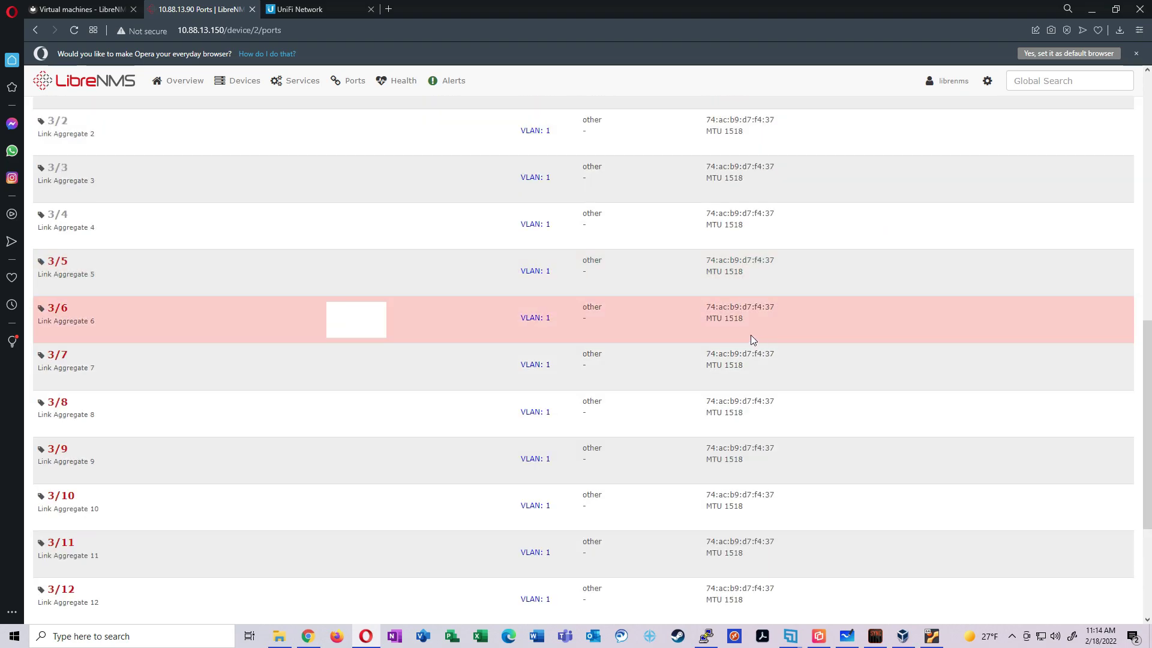
scroll(96, 264, down, 3)
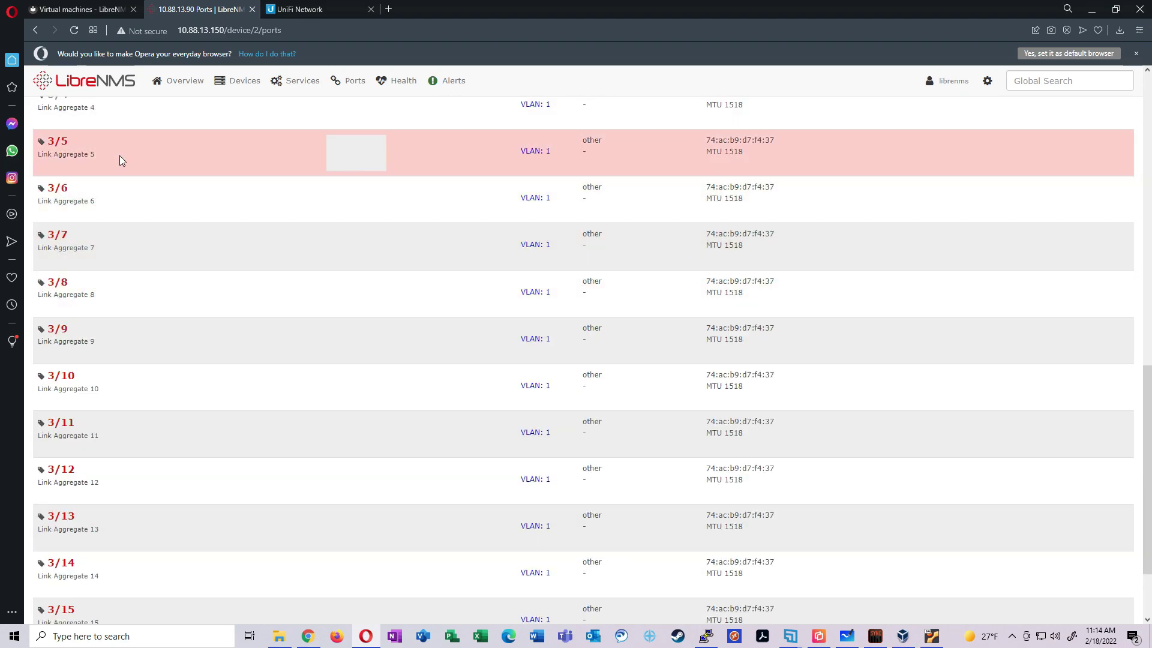
scroll(140, 223, down, 1)
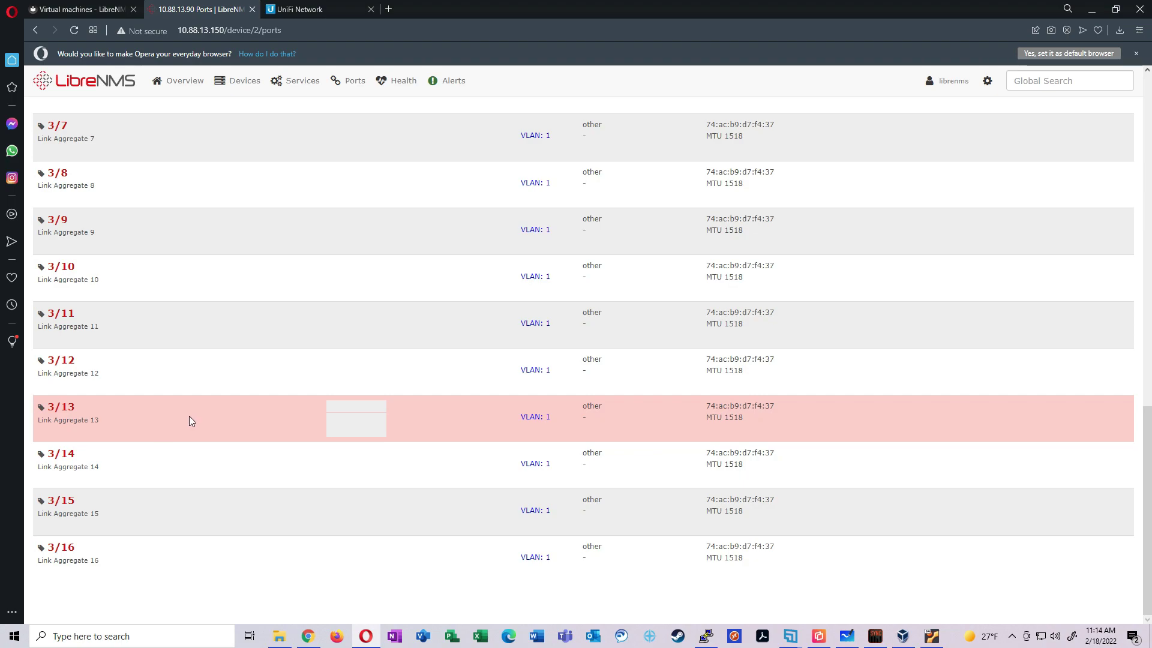
scroll(289, 420, up, 7)
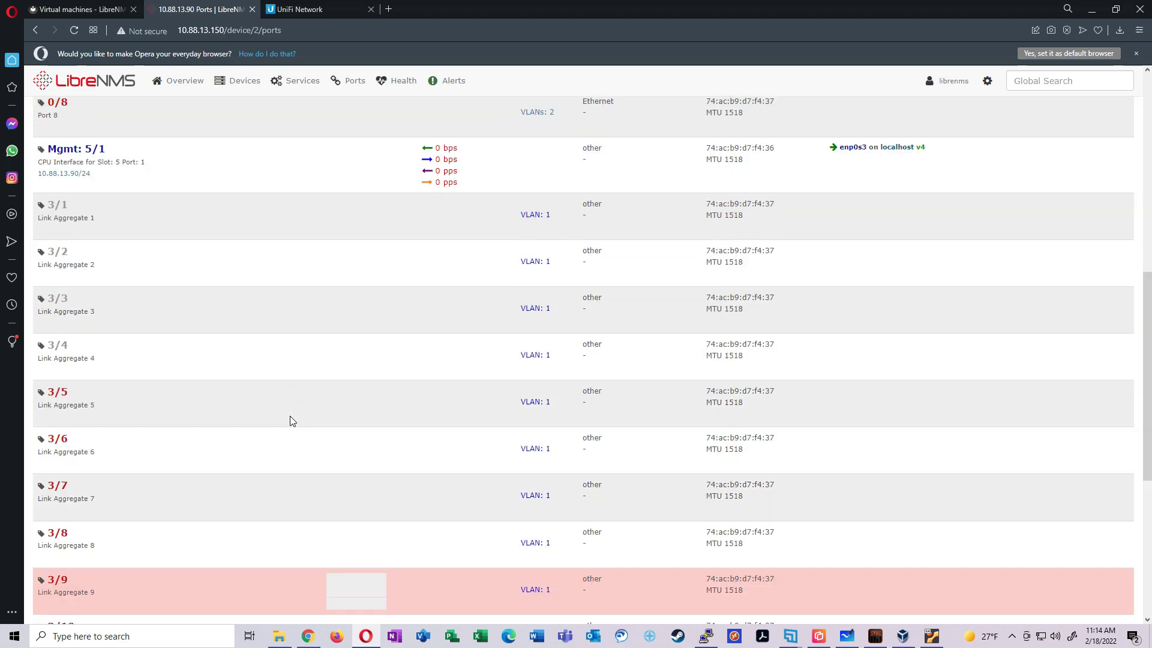
scroll(292, 421, up, 5)
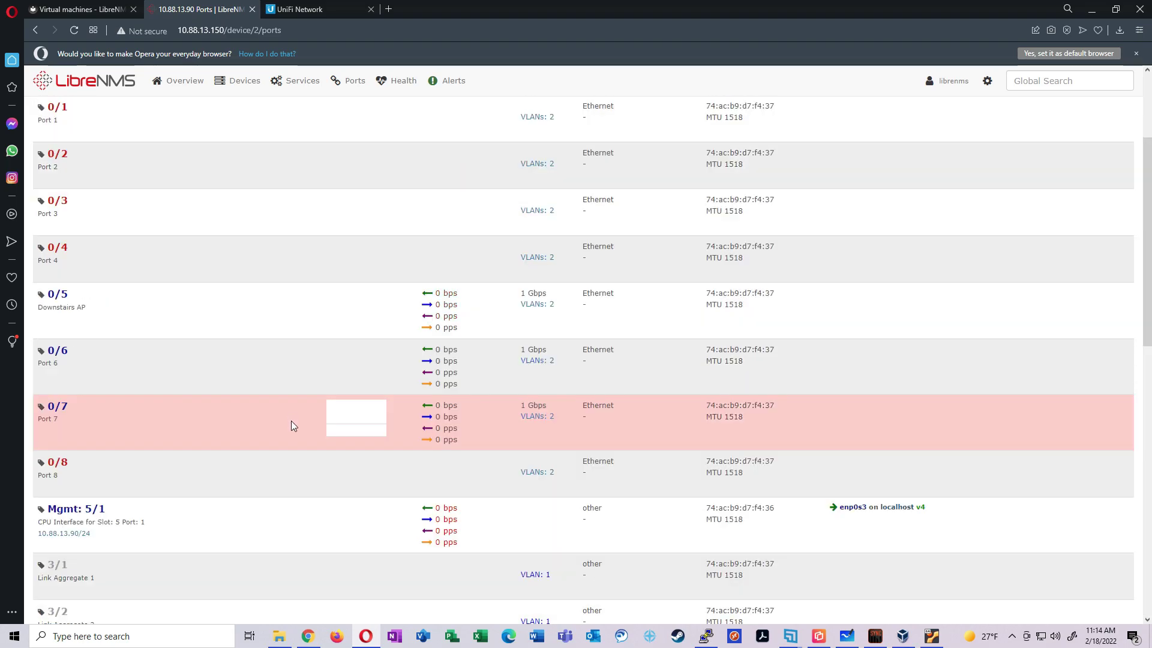
scroll(302, 444, up, 1)
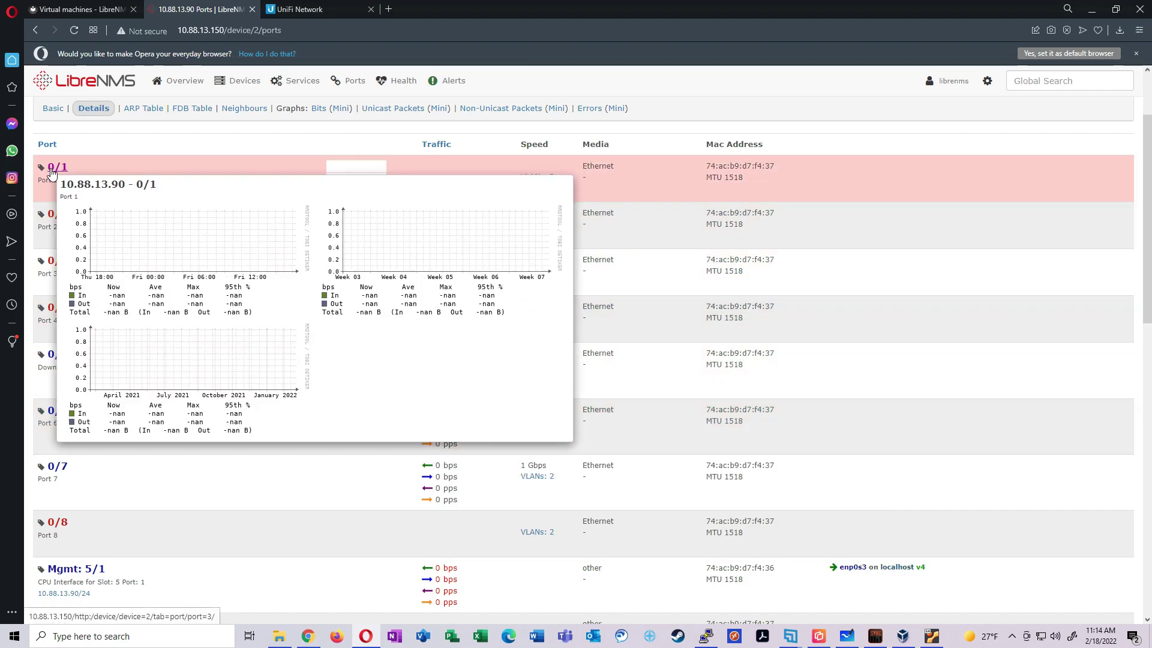
scroll(158, 289, down, 1)
scroll(157, 286, down, 1)
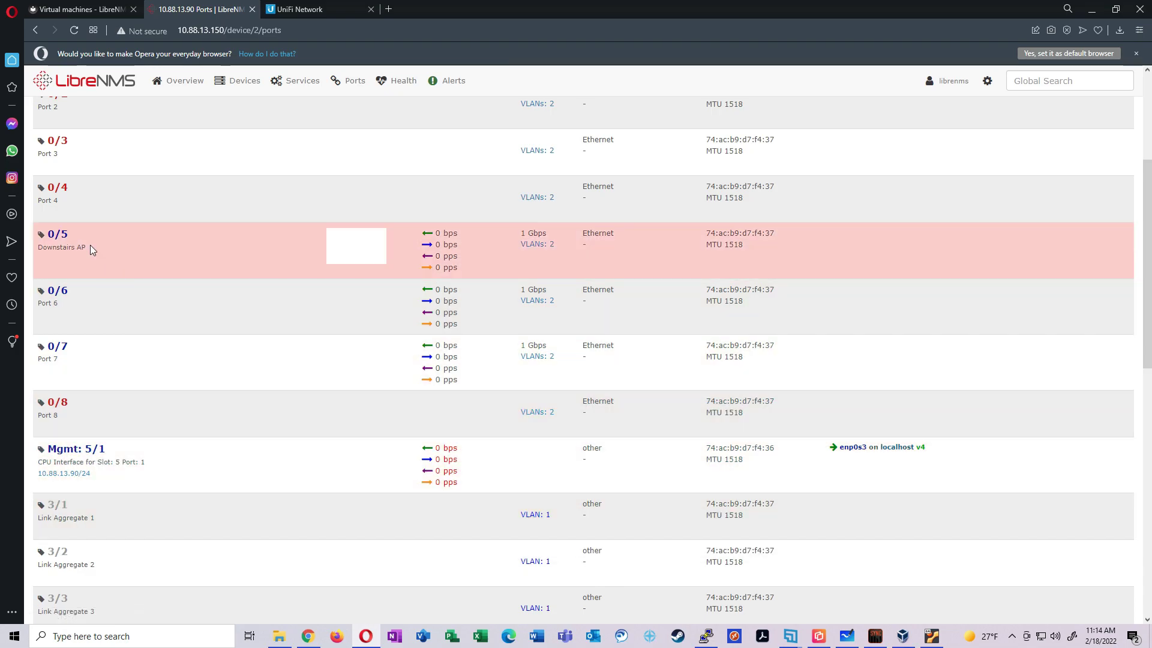
Try port 0/5's detail page, return from the error, and inspect the port graphs
click(73, 239)
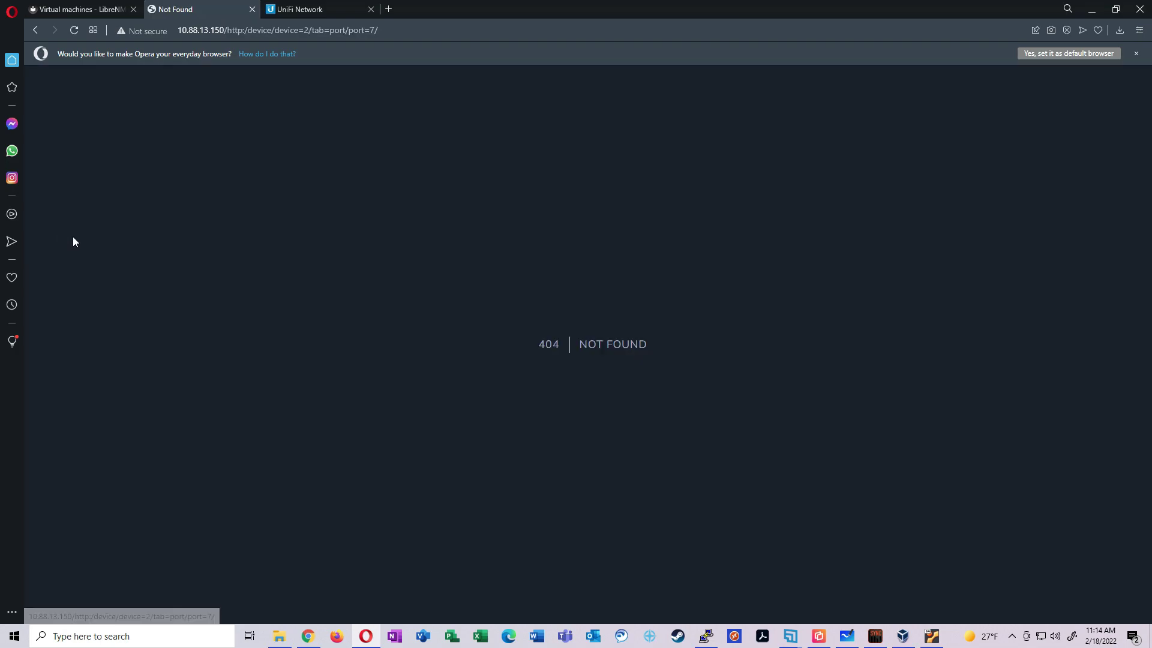
click(47, 28)
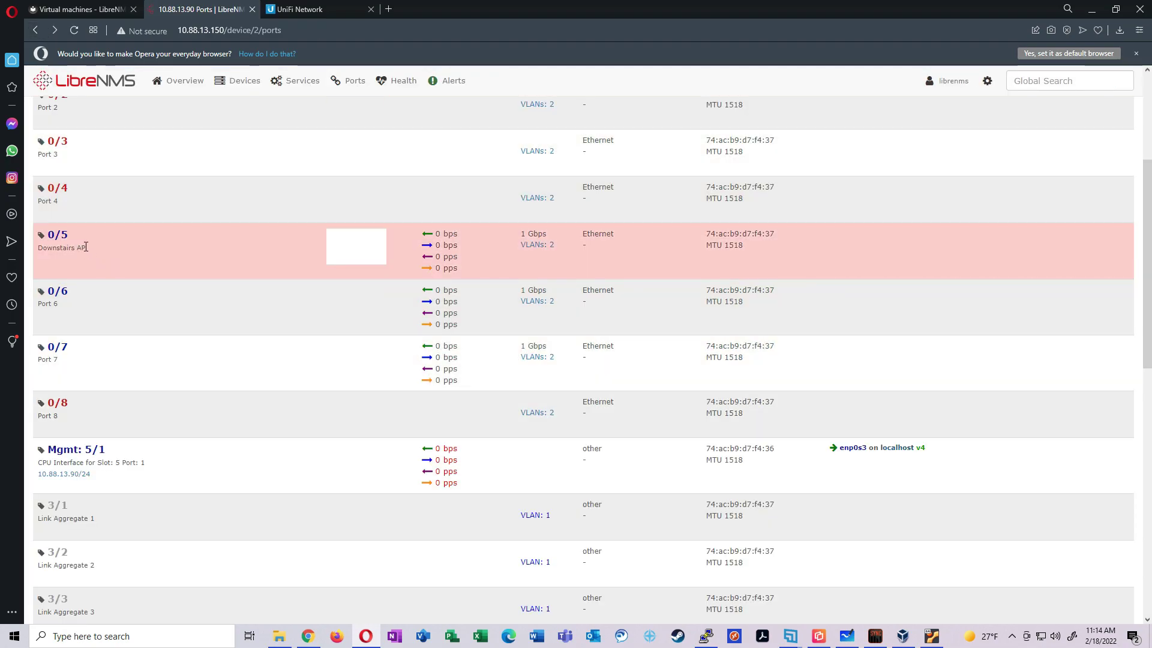
mouse_move(345, 251)
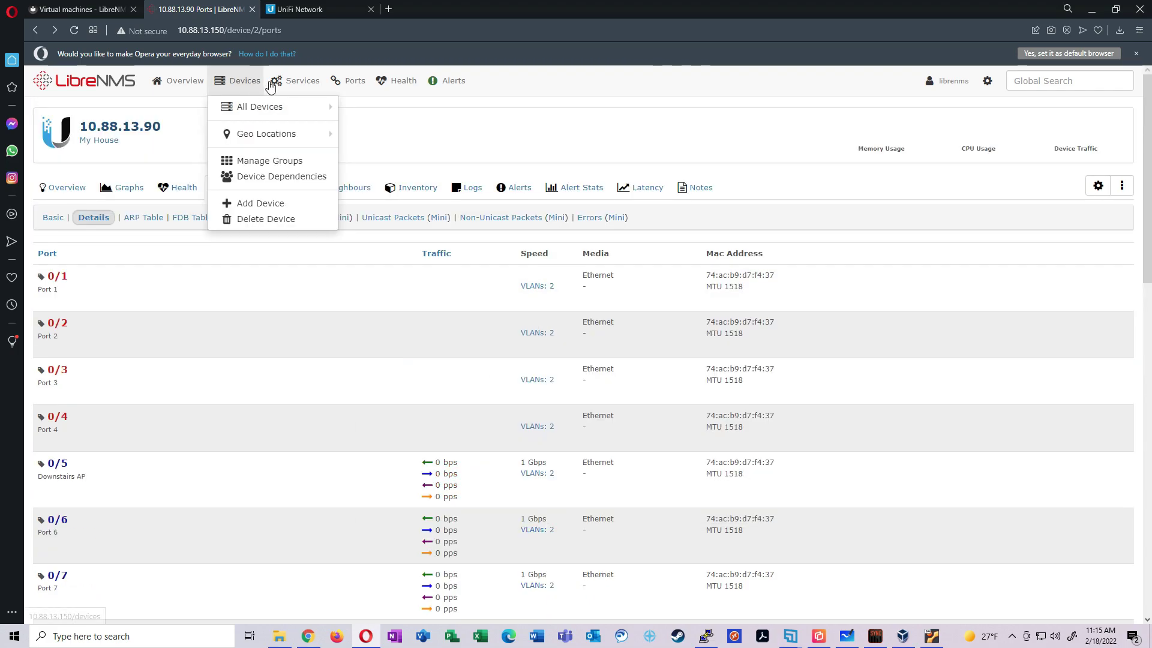
mouse_move(351, 81)
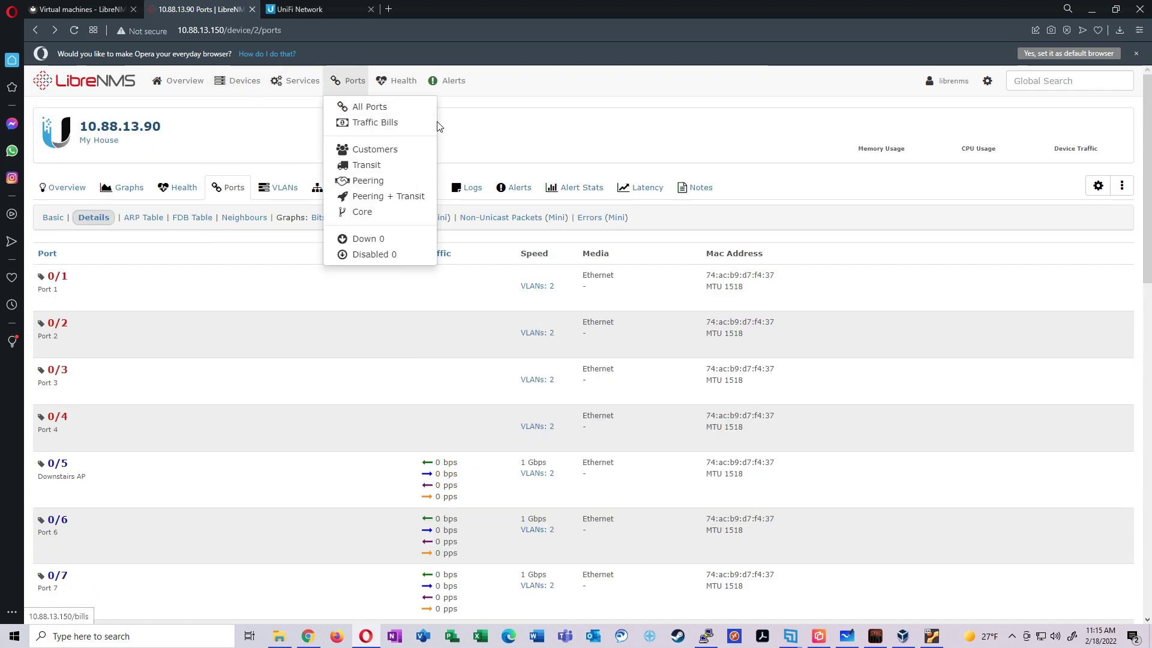
click(1122, 186)
Delete device 10.88.13.90 from its device settings and confirm the removal
click(1100, 187)
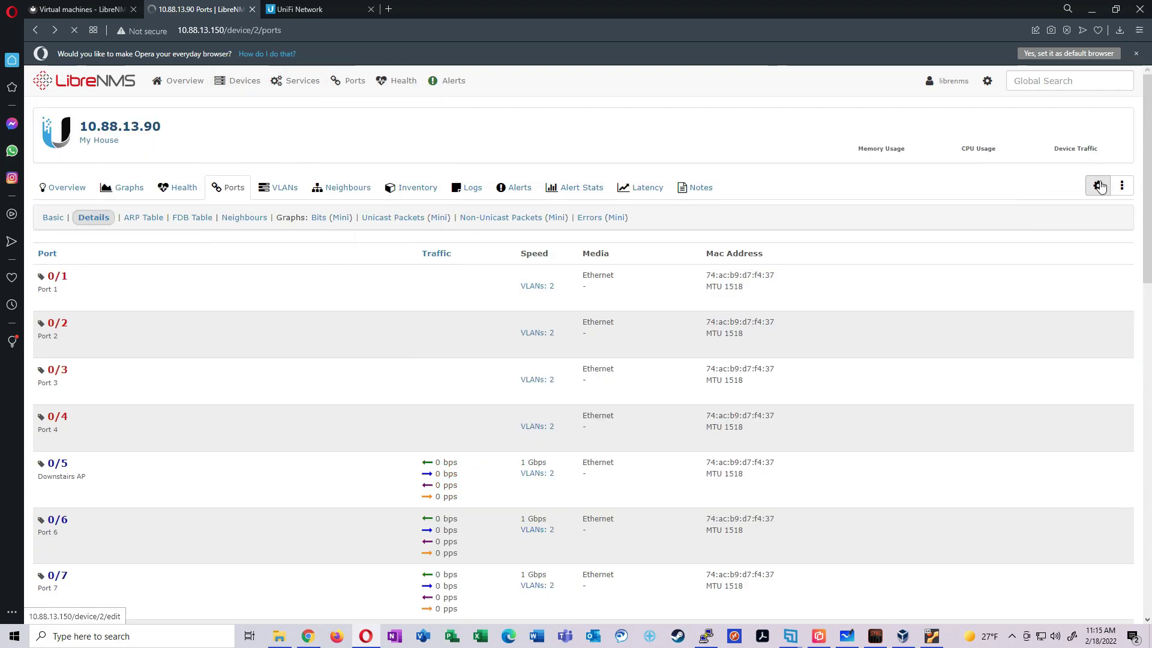
click(278, 277)
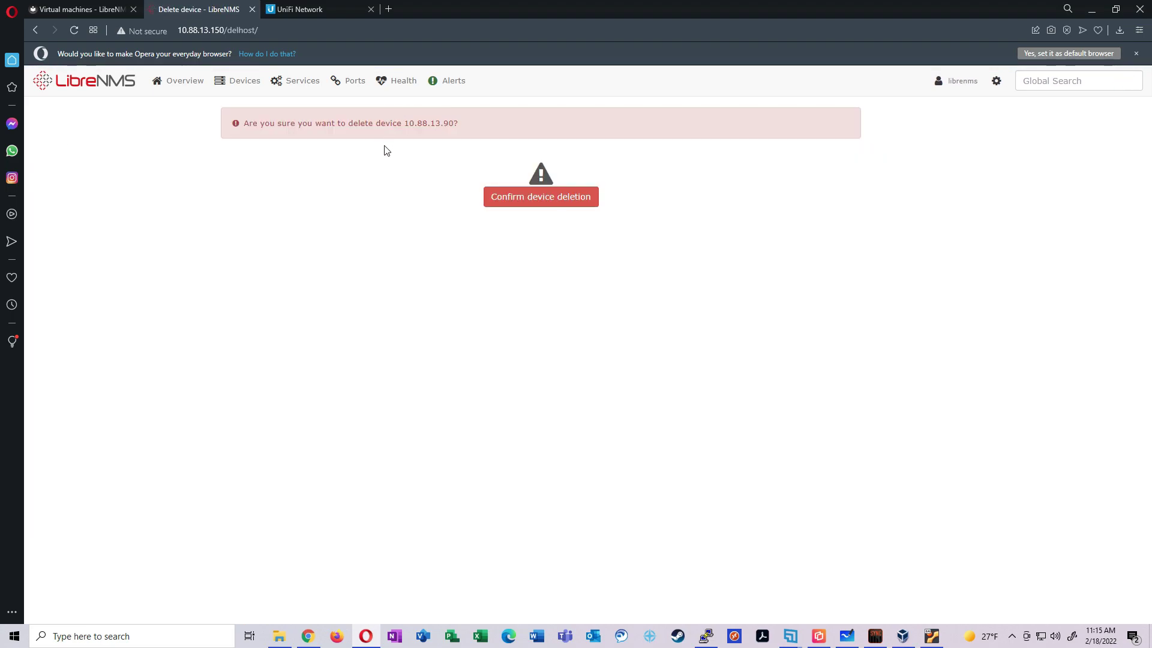
click(541, 196)
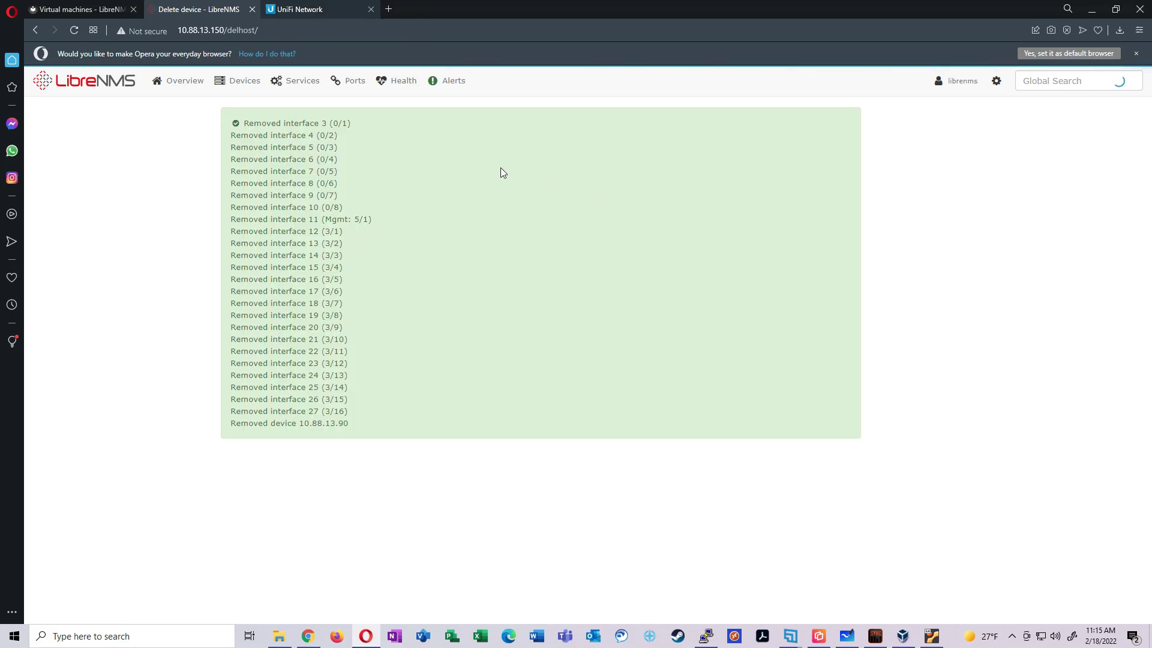
In the UniFi Network controller, go to the SNMP section under Advanced Gateway Settings
click(326, 9)
click(39, 390)
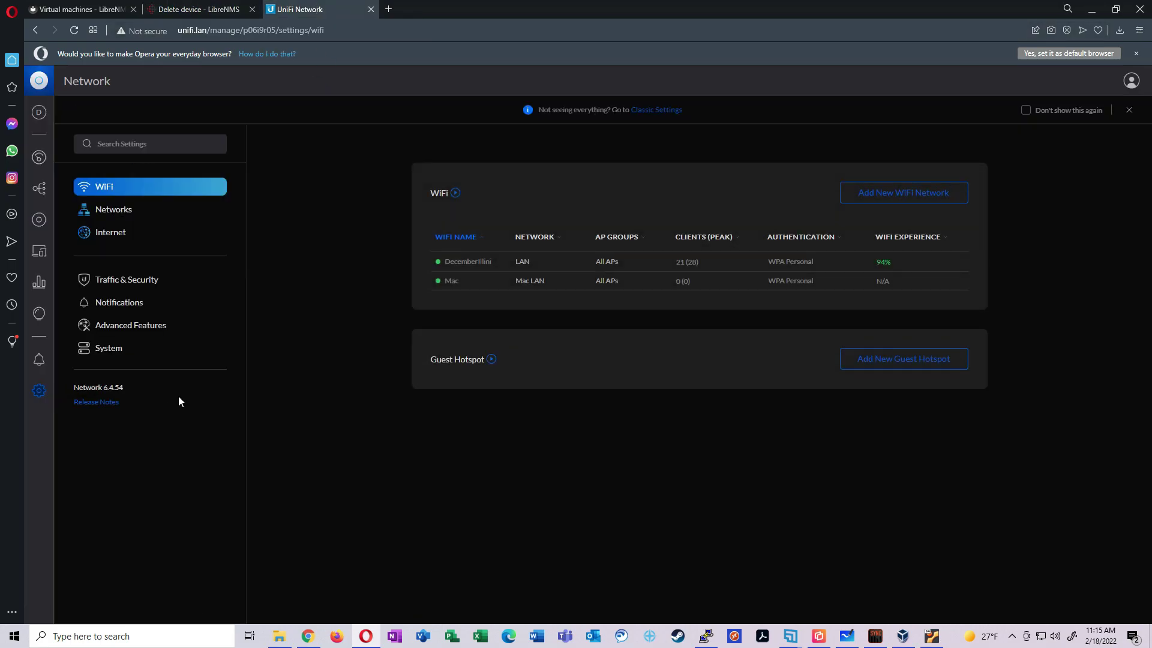
click(117, 330)
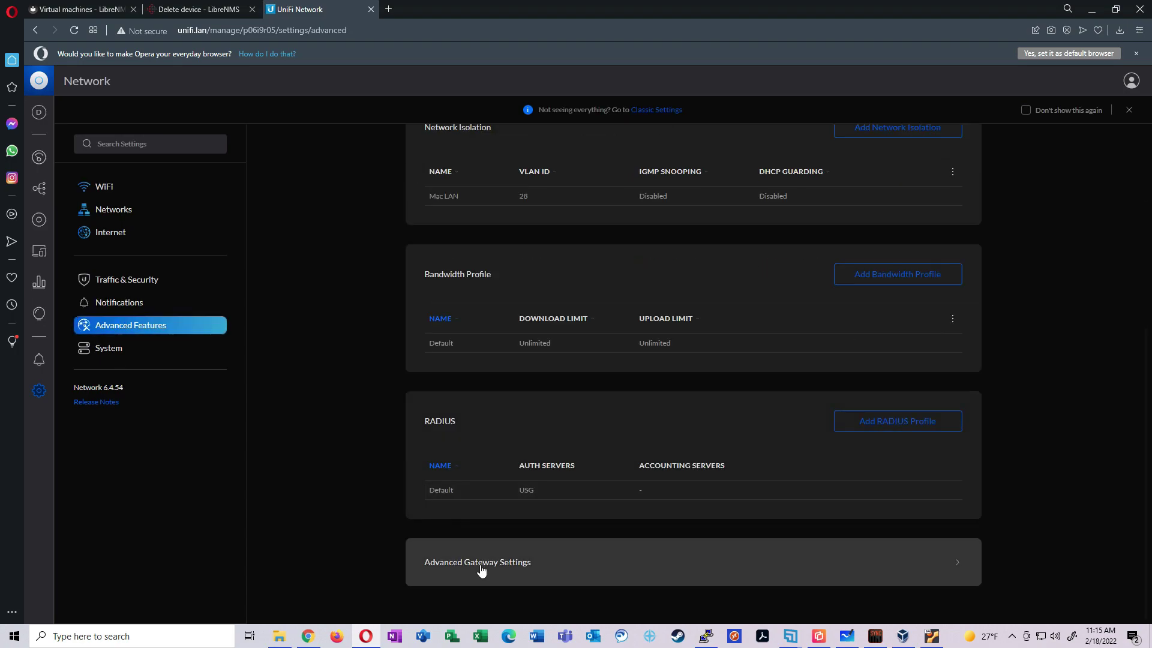
click(481, 571)
scroll(613, 334, down, 3)
click(496, 555)
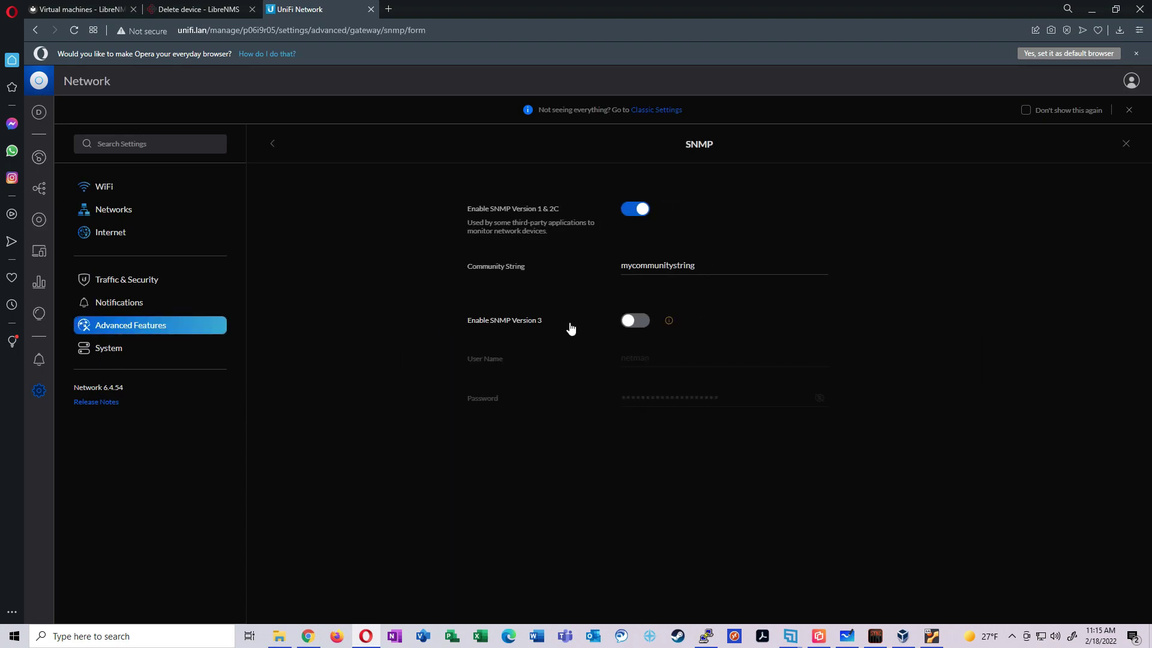
Turn off SNMP v1/2C, turn on SNMPv3 with a new user name and password, and apply
click(641, 209)
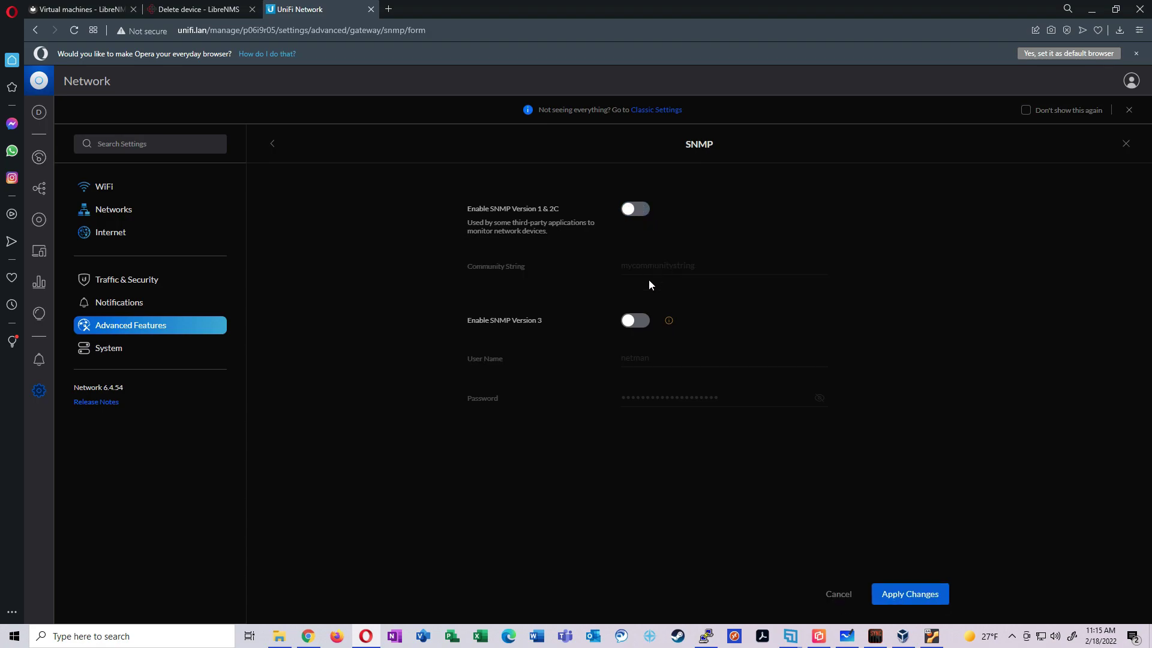
click(643, 322)
key(Tab)
text(toas)
key(Tab)
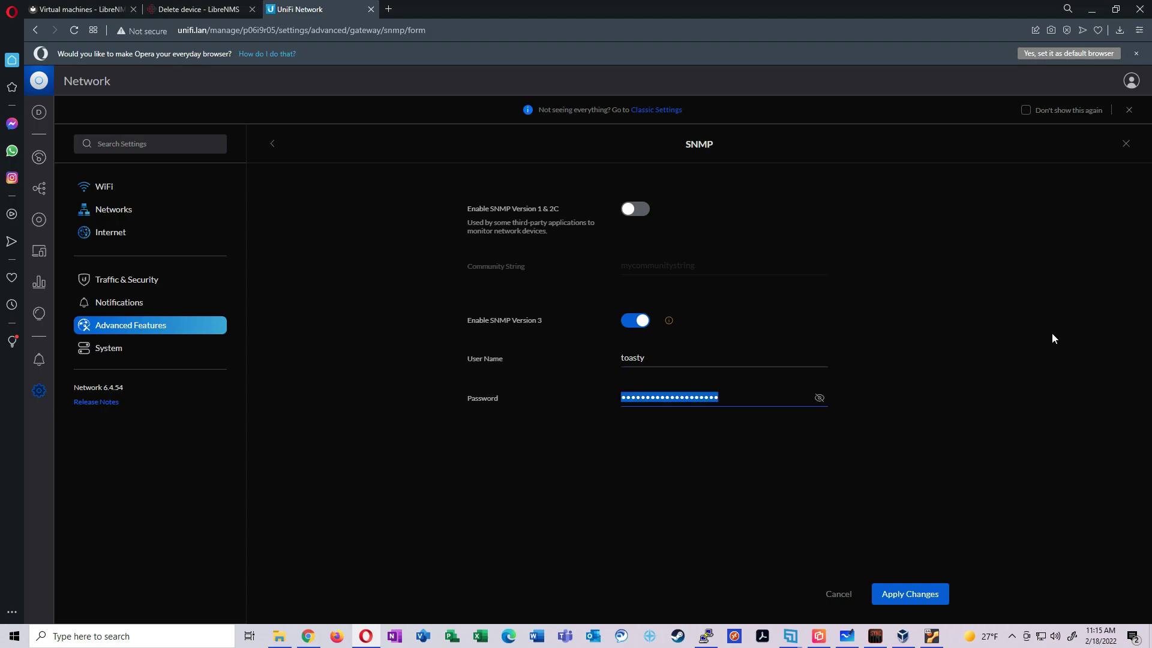
text(***)
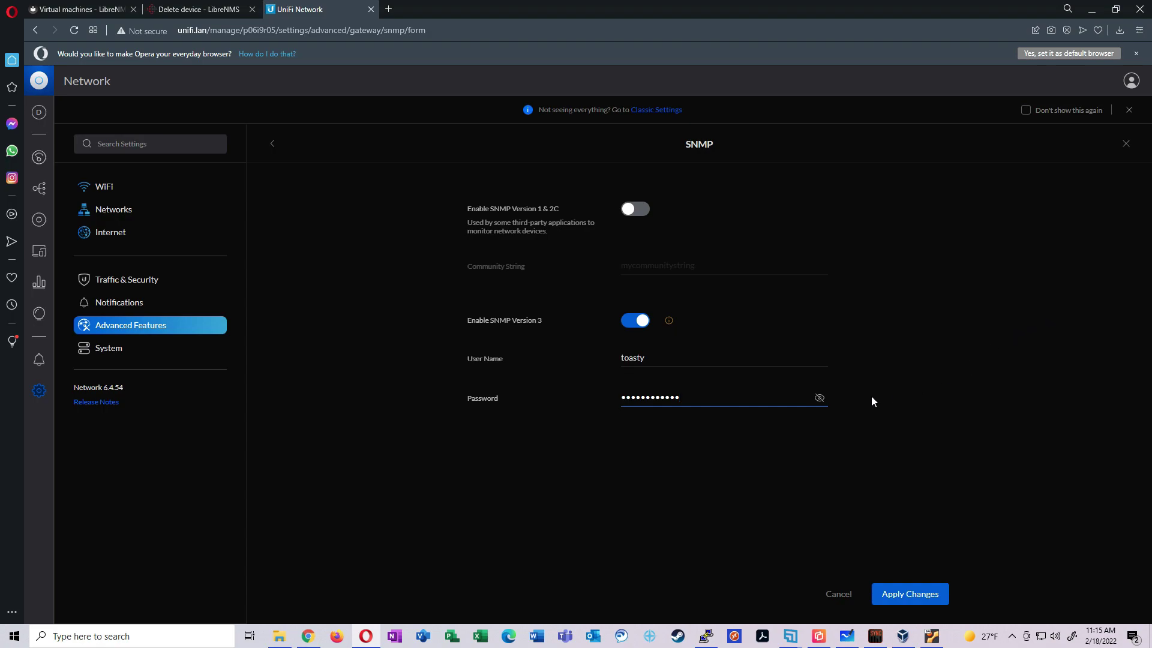
click(819, 397)
click(910, 594)
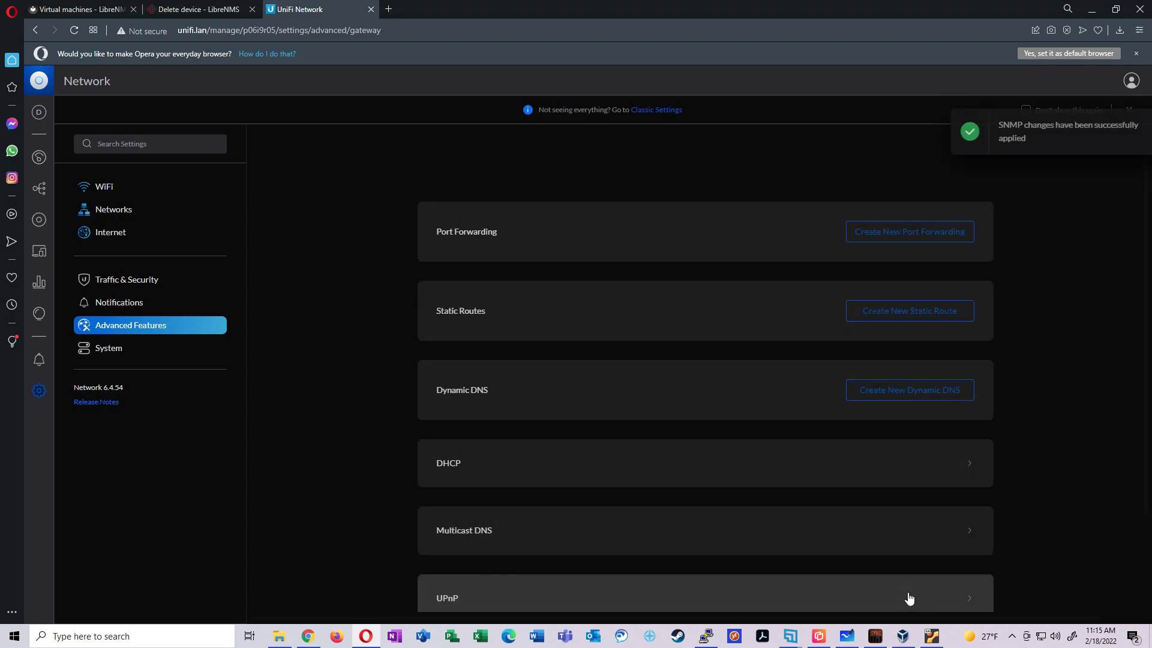
Reopen the Advanced Gateway SNMP settings to verify the saved values
click(142, 329)
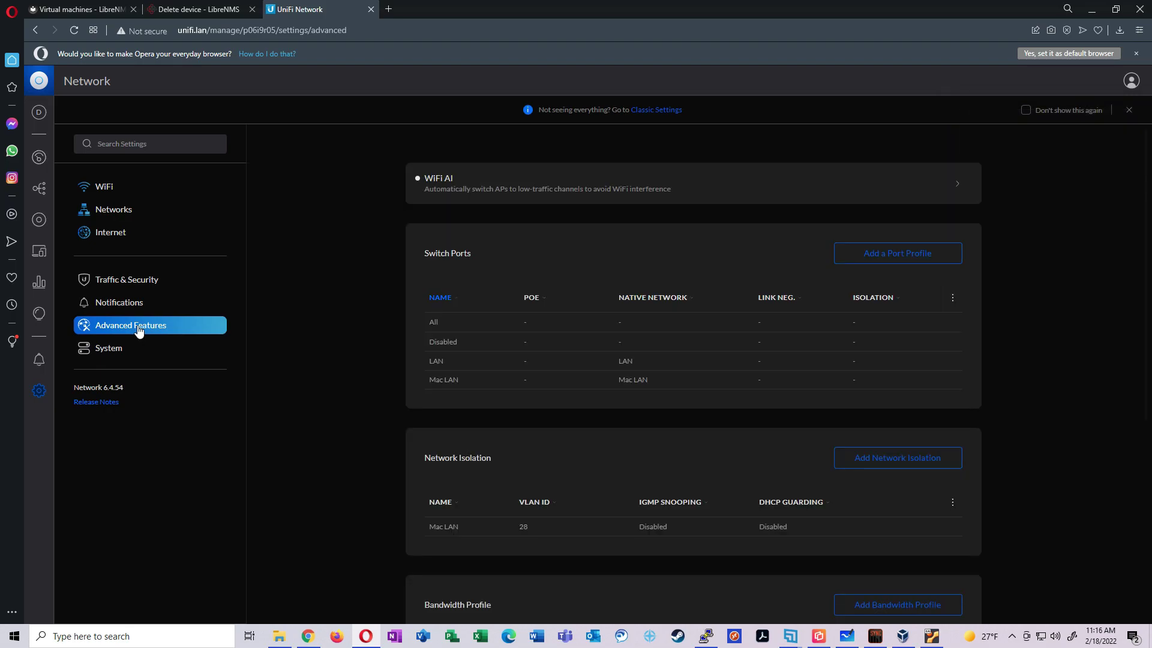
scroll(384, 343, down, 5)
click(488, 553)
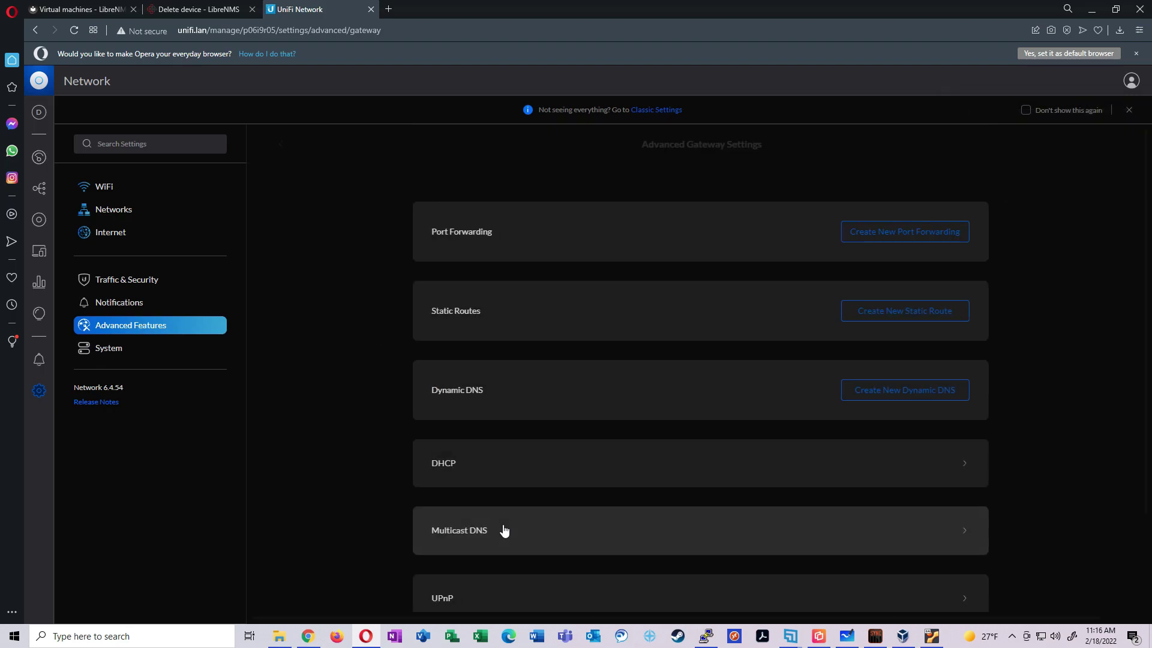
scroll(507, 526, down, 2)
click(477, 549)
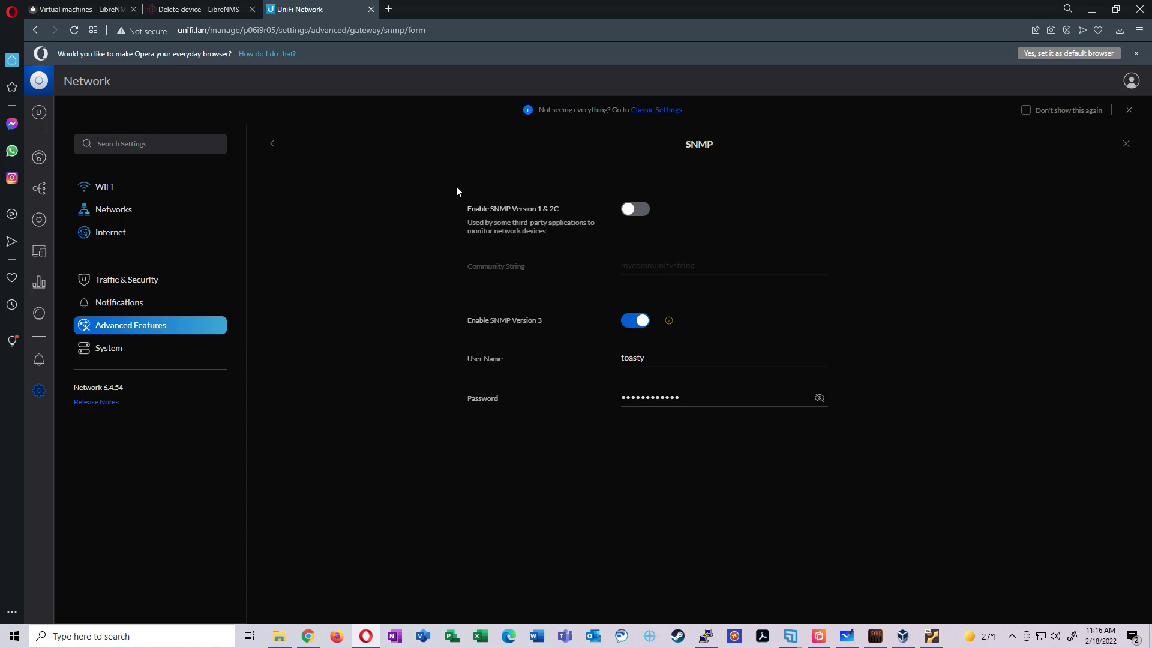
In LibreNMS, start a new device with SNMP version v3 and hostname 10.88.13.90
key(ctrl+shift+Tab)
mouse_move(244, 93)
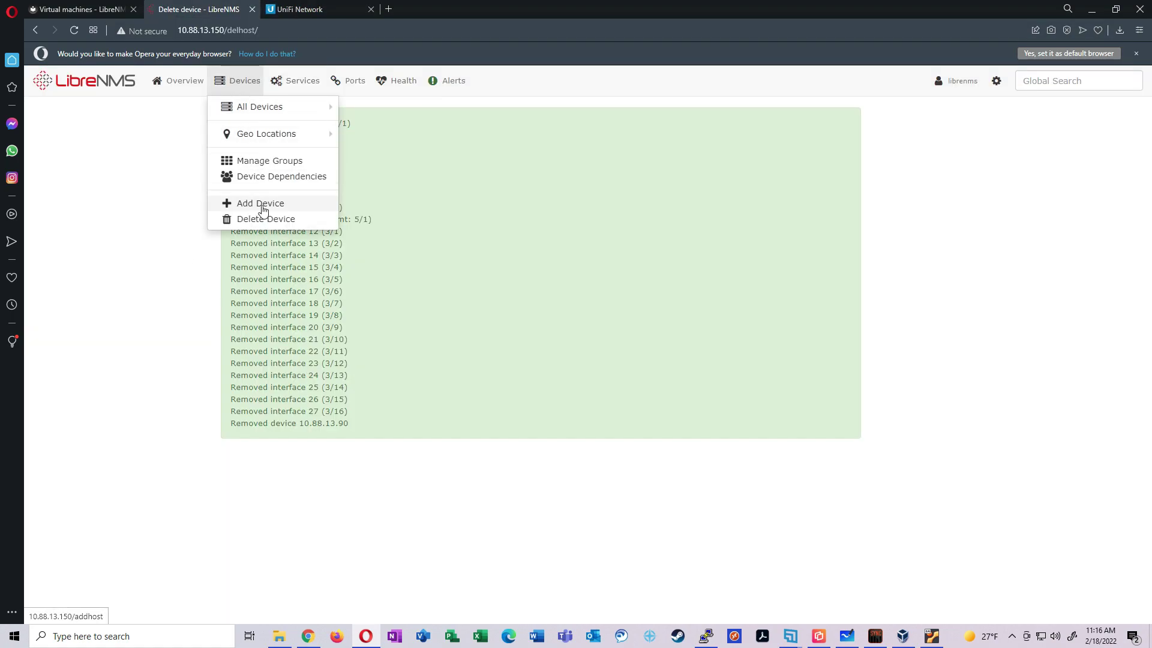
click(260, 204)
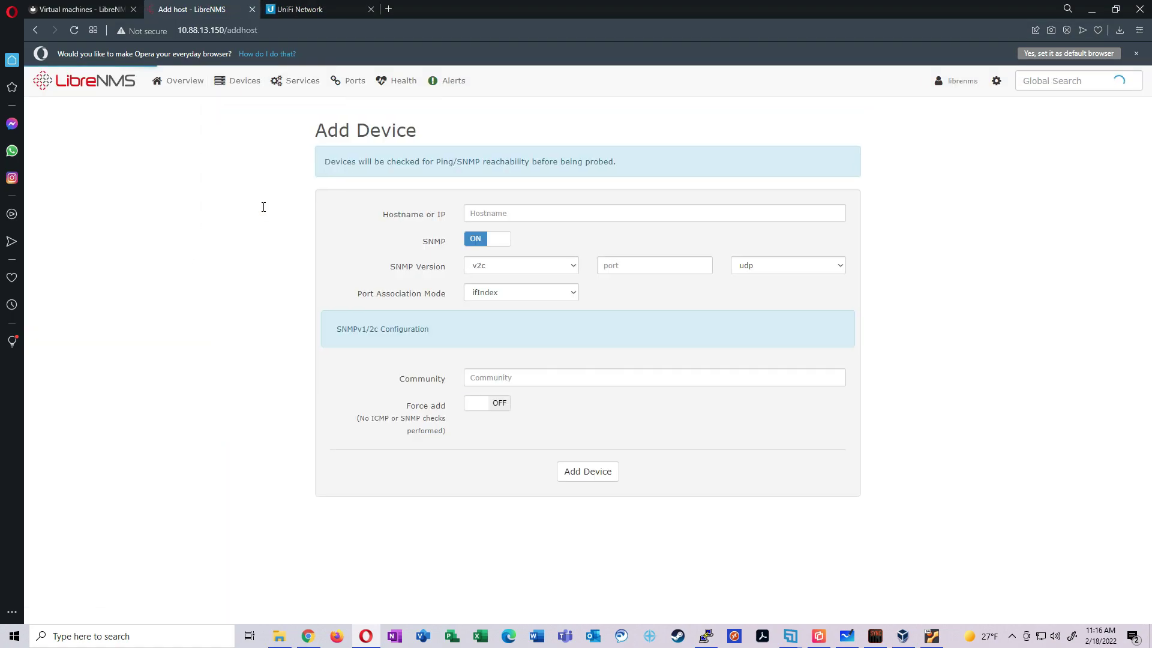
click(521, 264)
click(483, 299)
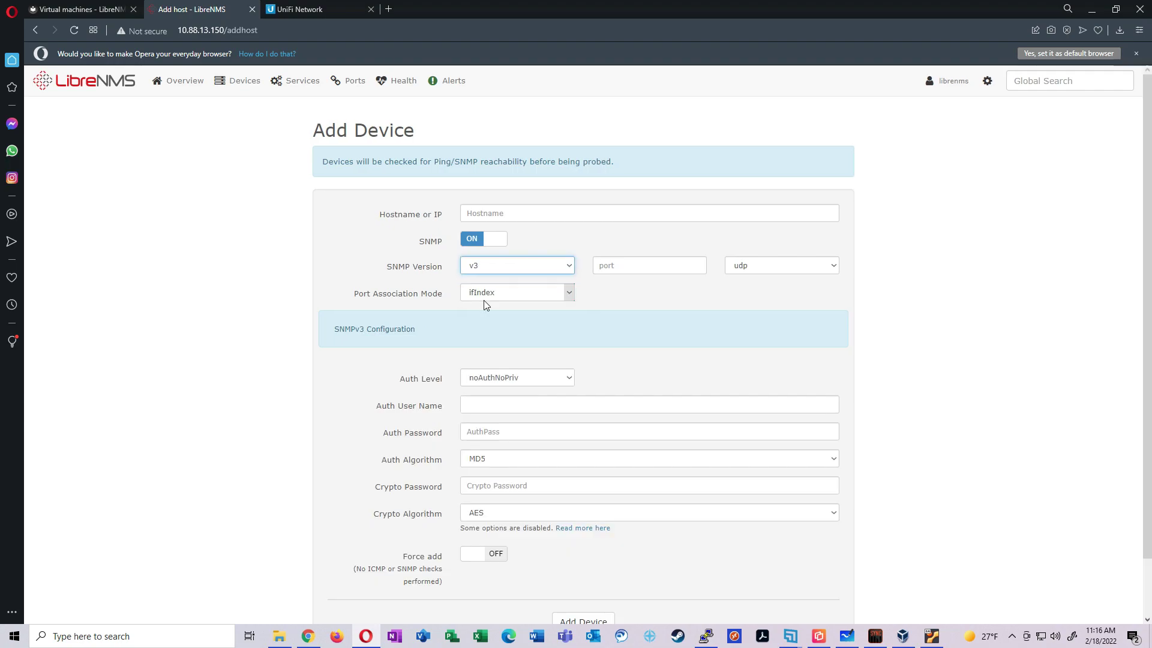
click(563, 211)
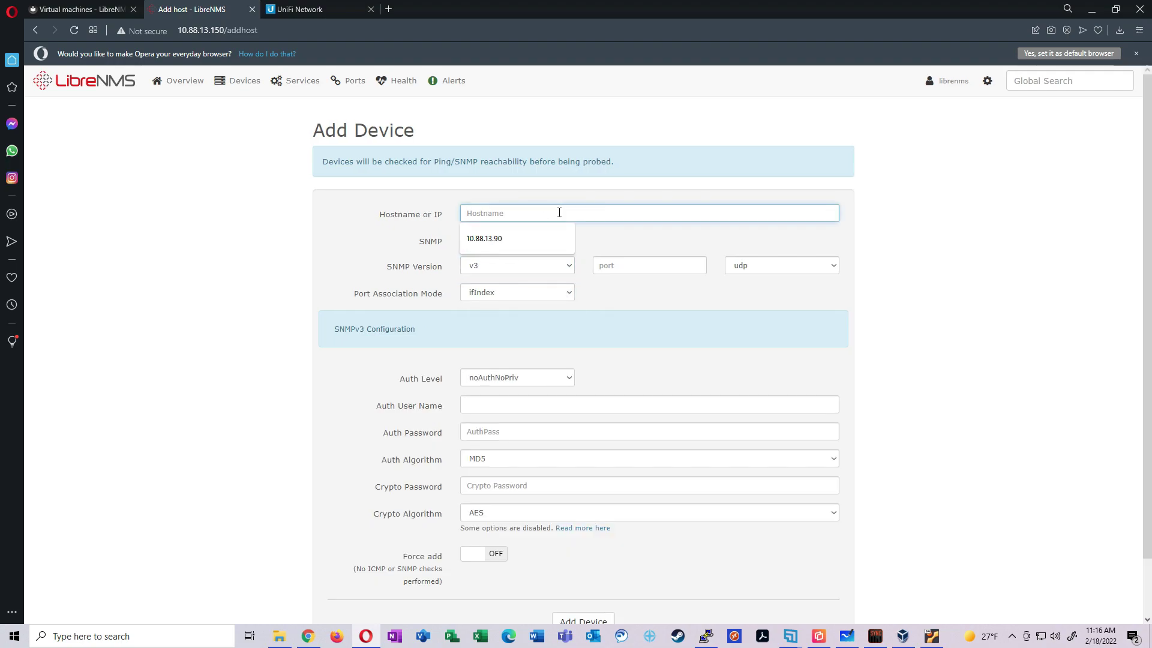
key(Down)
key(Return)
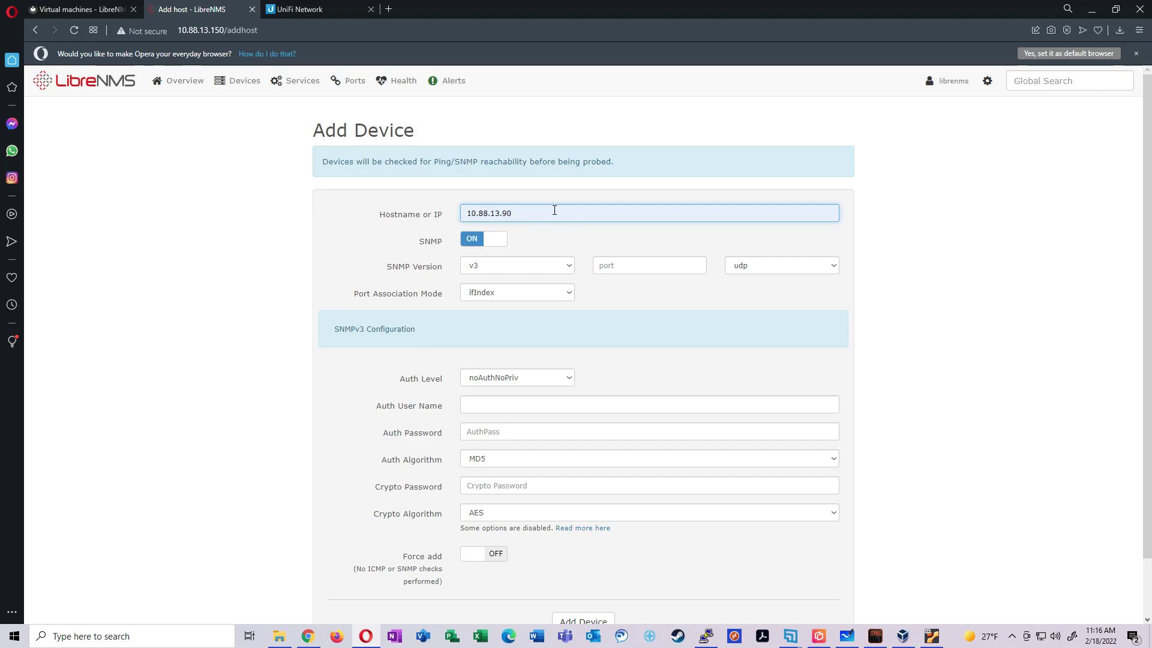
Set the auth level to authPriv and enter the SNMPv3 user name and auth password
scroll(592, 246, down, 2)
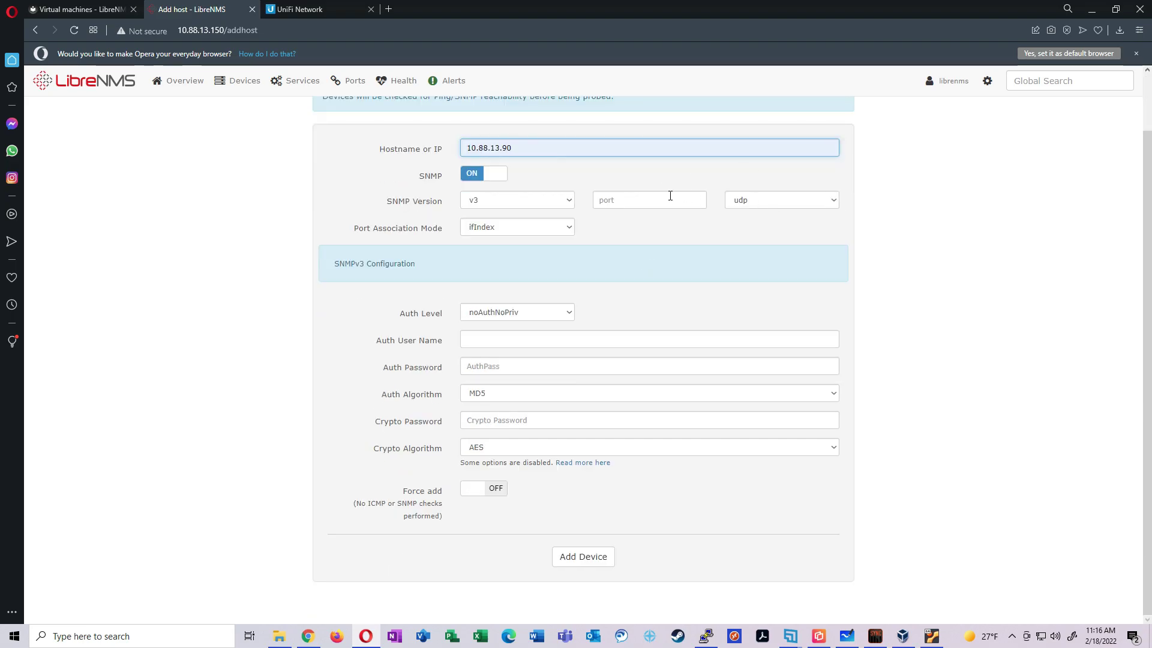
drag(563, 308, 628, 287)
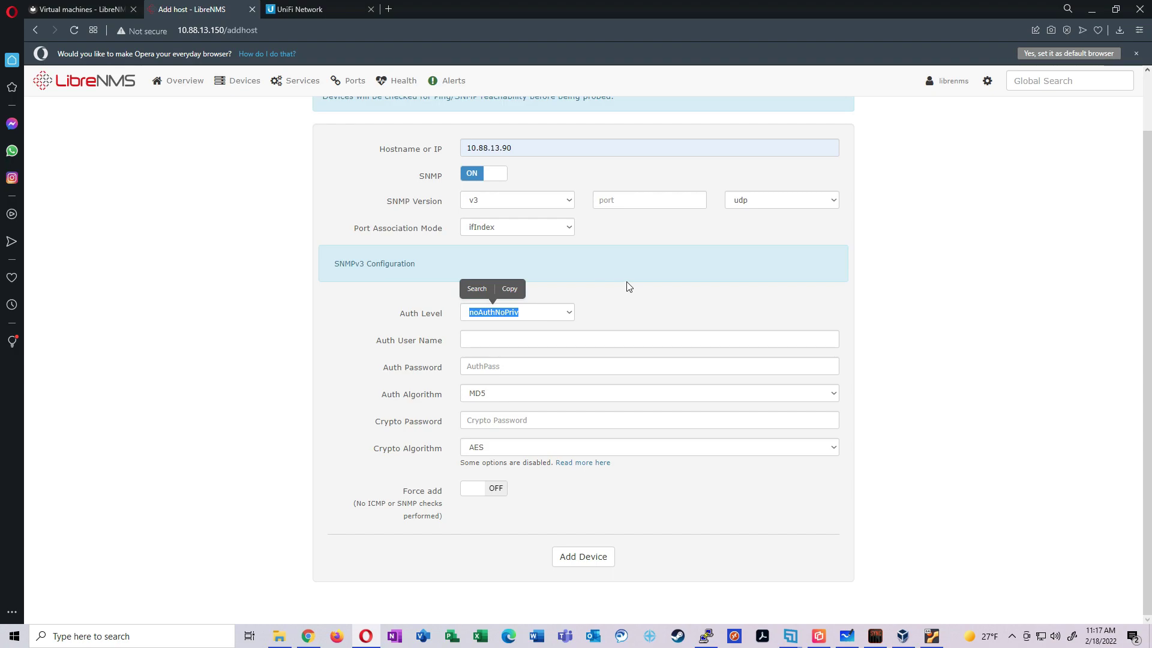
click(670, 288)
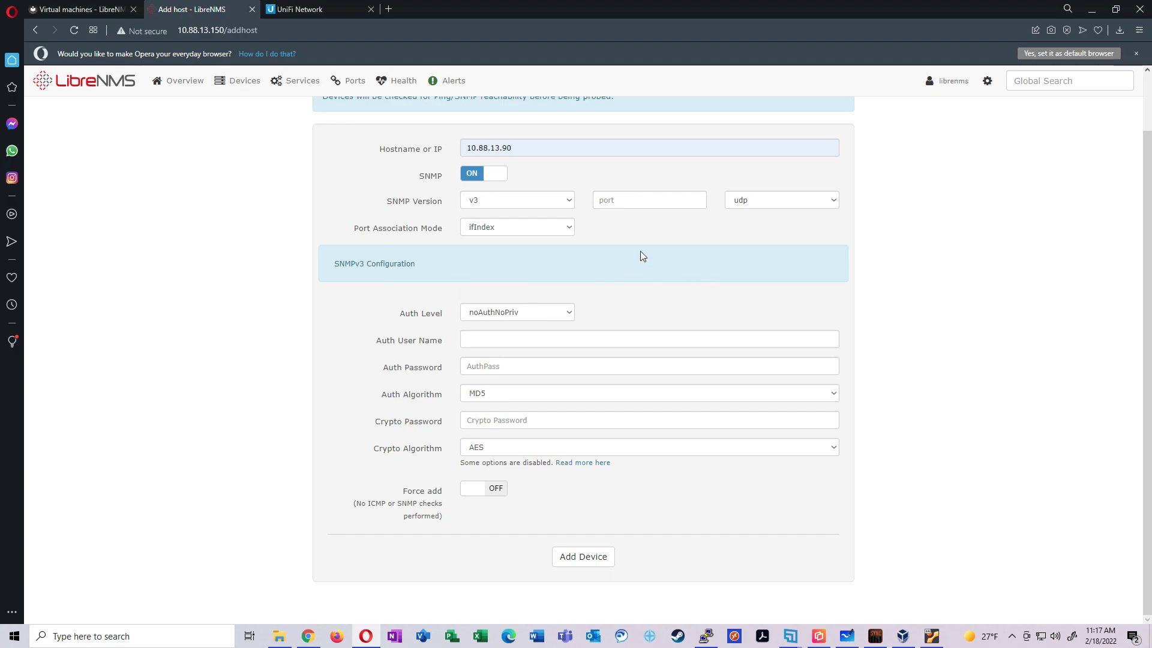
click(565, 313)
click(505, 345)
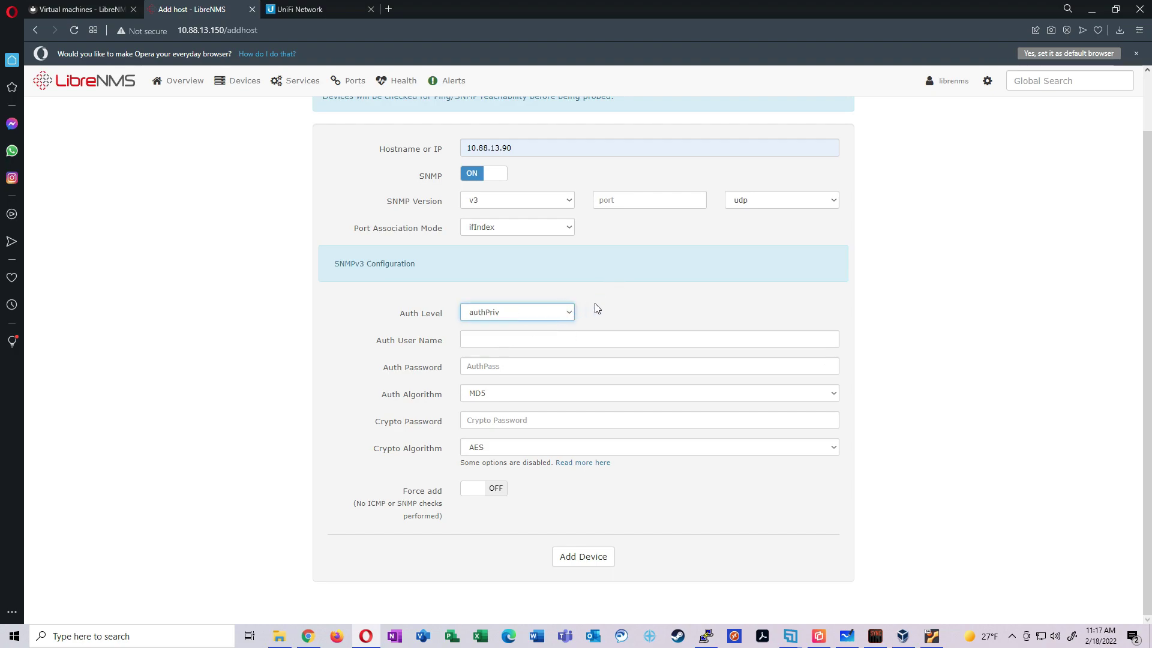
click(623, 340)
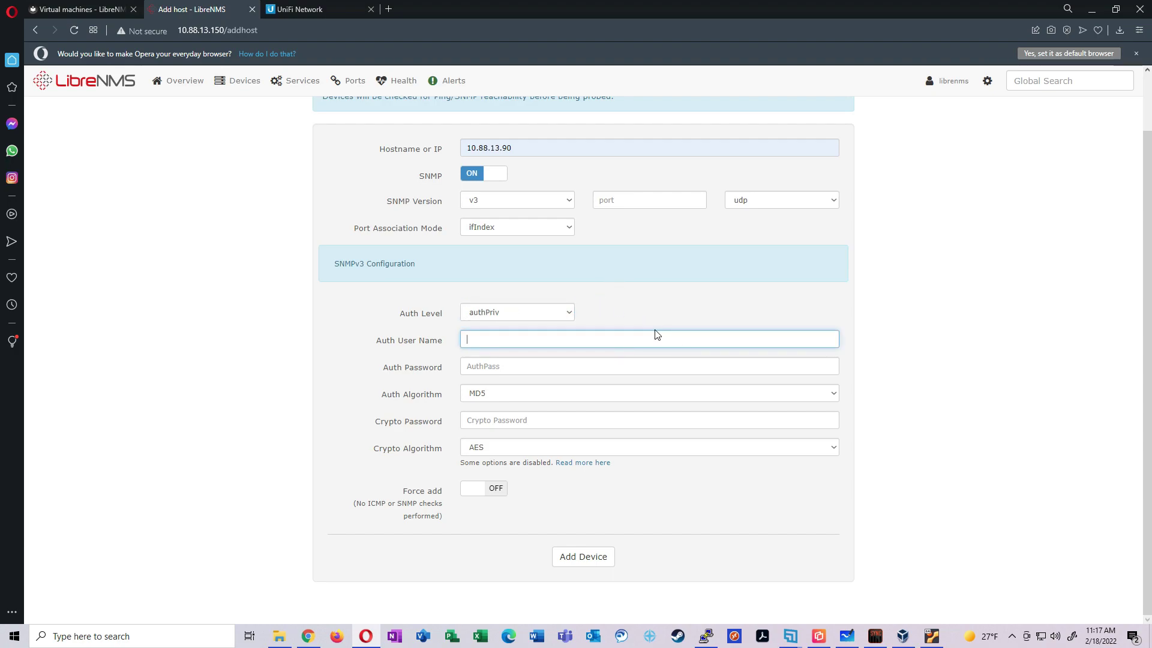
text(toasty)
key(Tab)
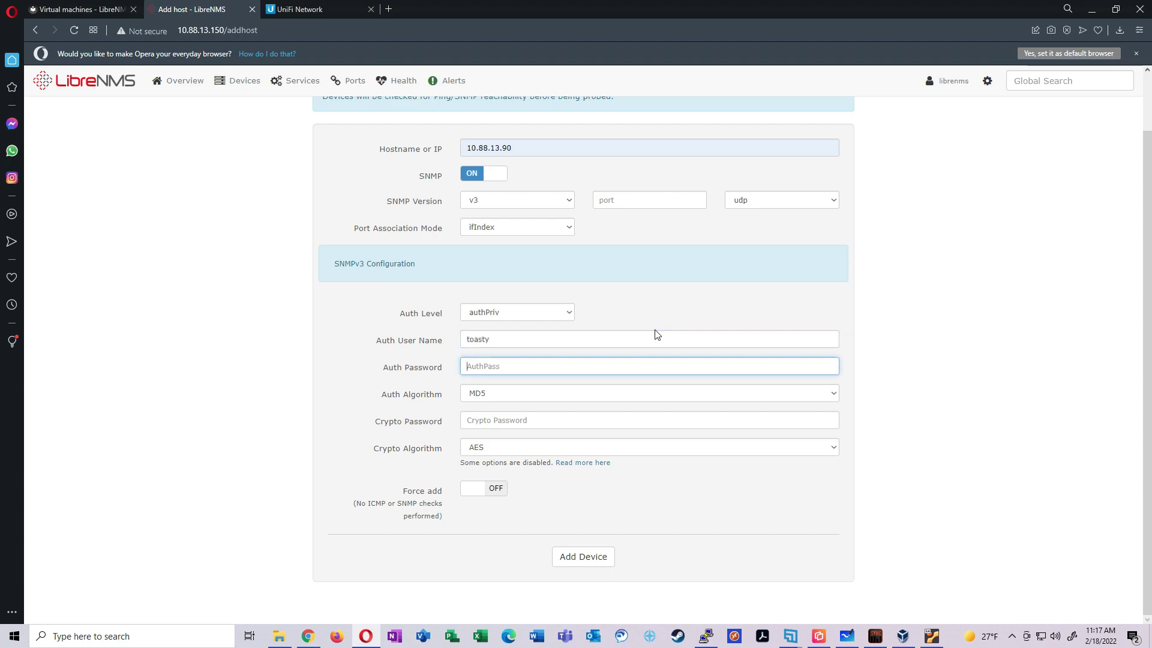
text(password1234)
Choose SHA as the auth algorithm, enter the crypto password, and submit the device
click(521, 395)
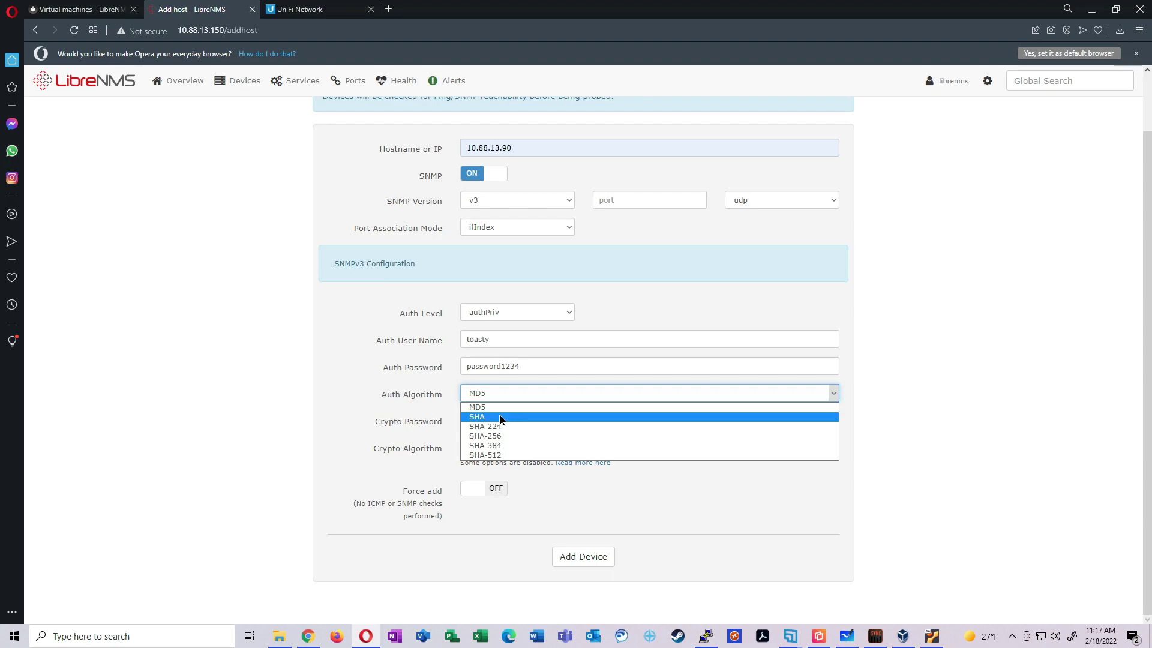
click(499, 416)
click(541, 414)
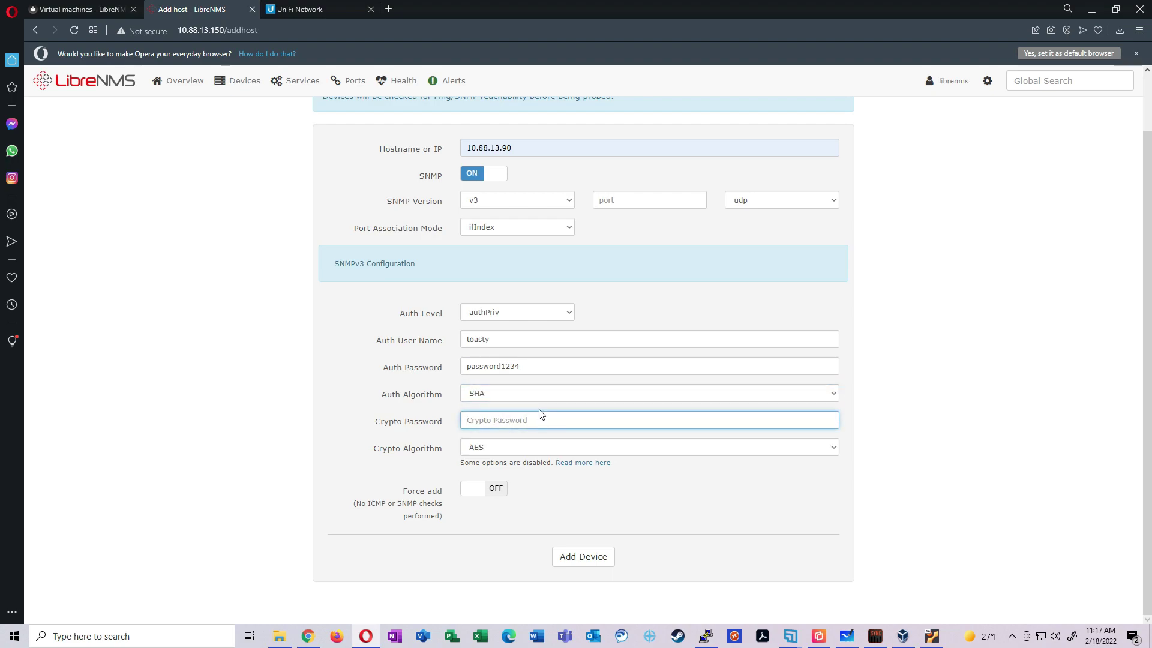
text(password1234)
click(783, 484)
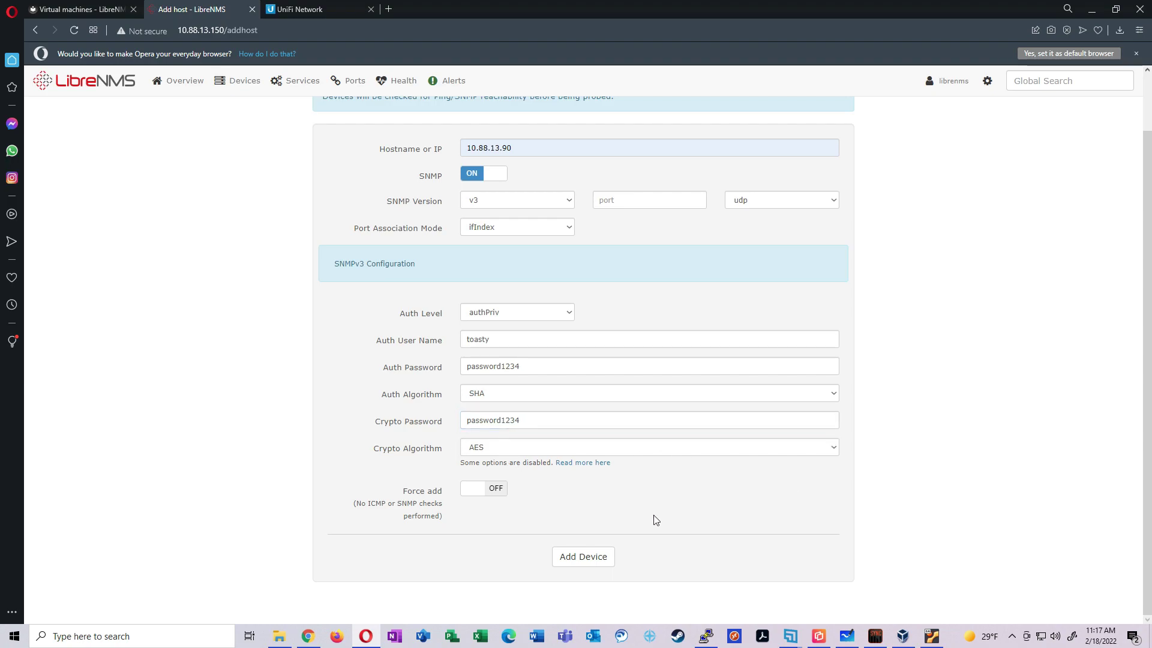
click(587, 556)
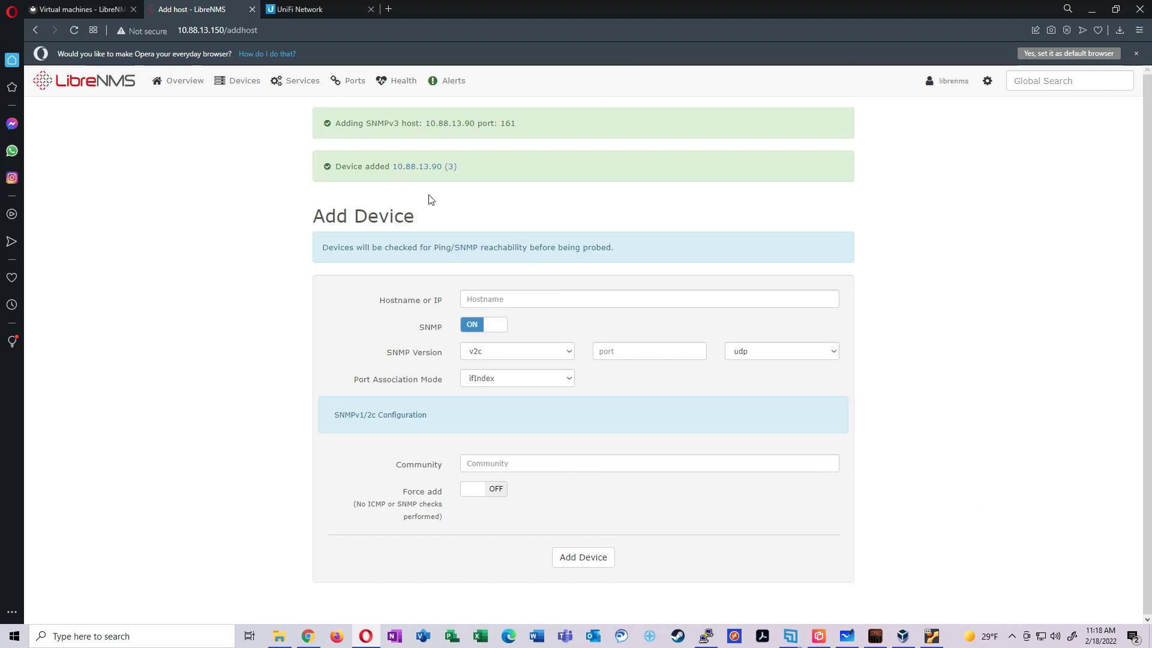
Open the 10.88.13.90 (3) overview from the Device added message and look over it
click(419, 168)
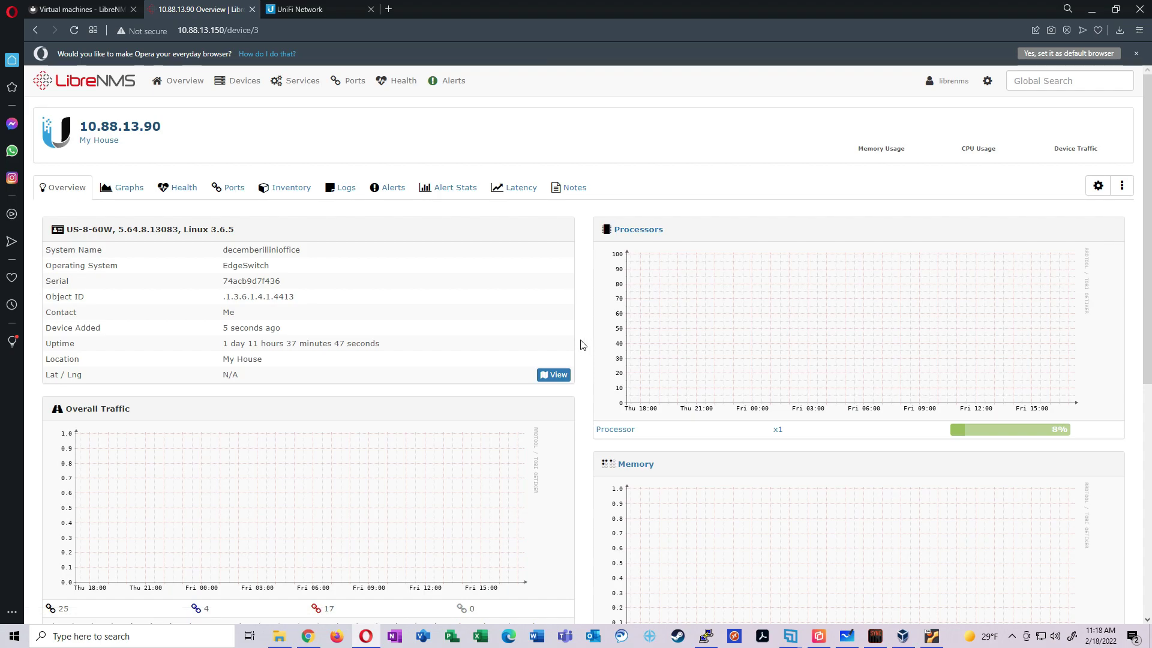
scroll(580, 345, down, 2)
scroll(581, 345, up, 2)
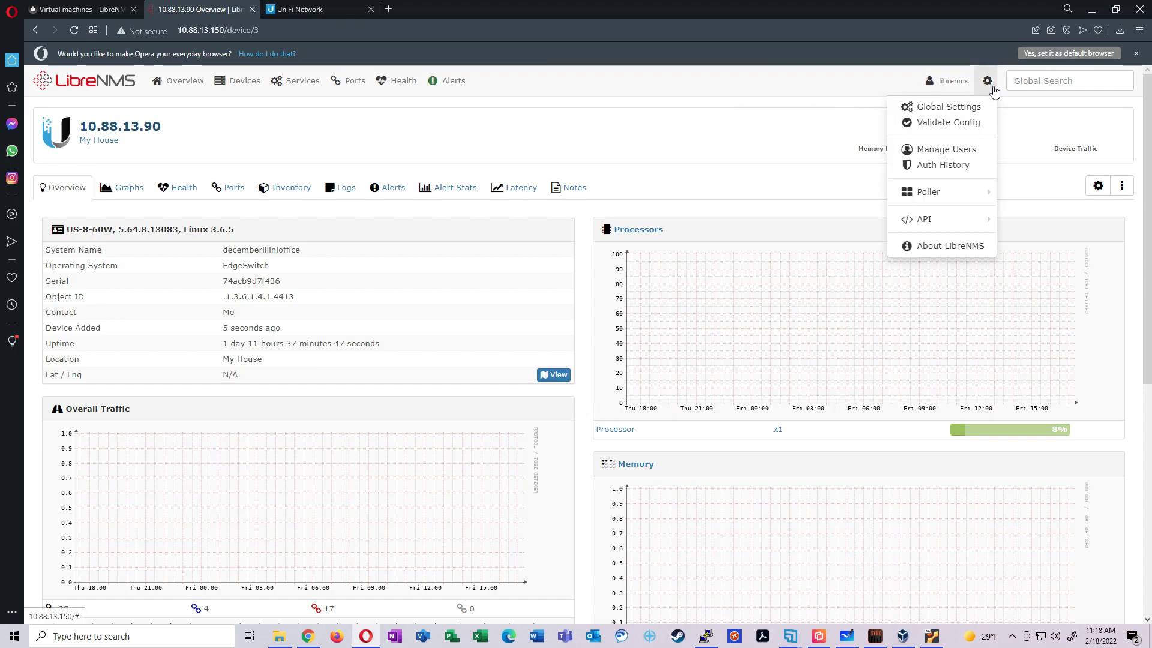
Briefly visit My Settings, then run Validate Config from the gear menu
mouse_move(948, 81)
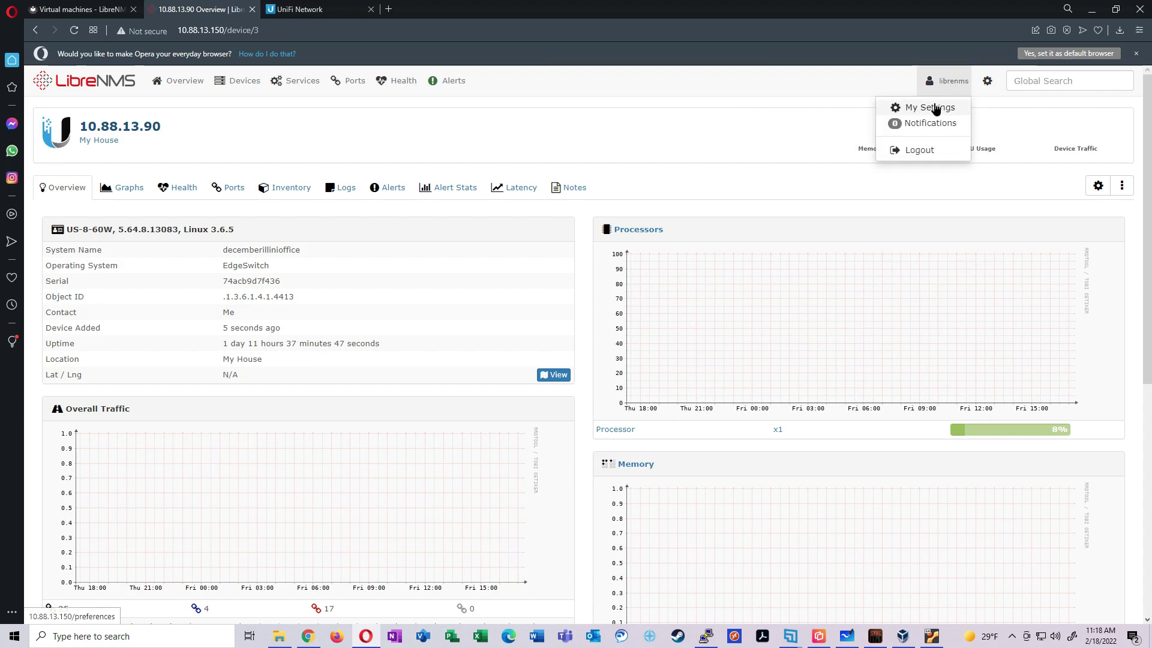
click(929, 108)
click(573, 176)
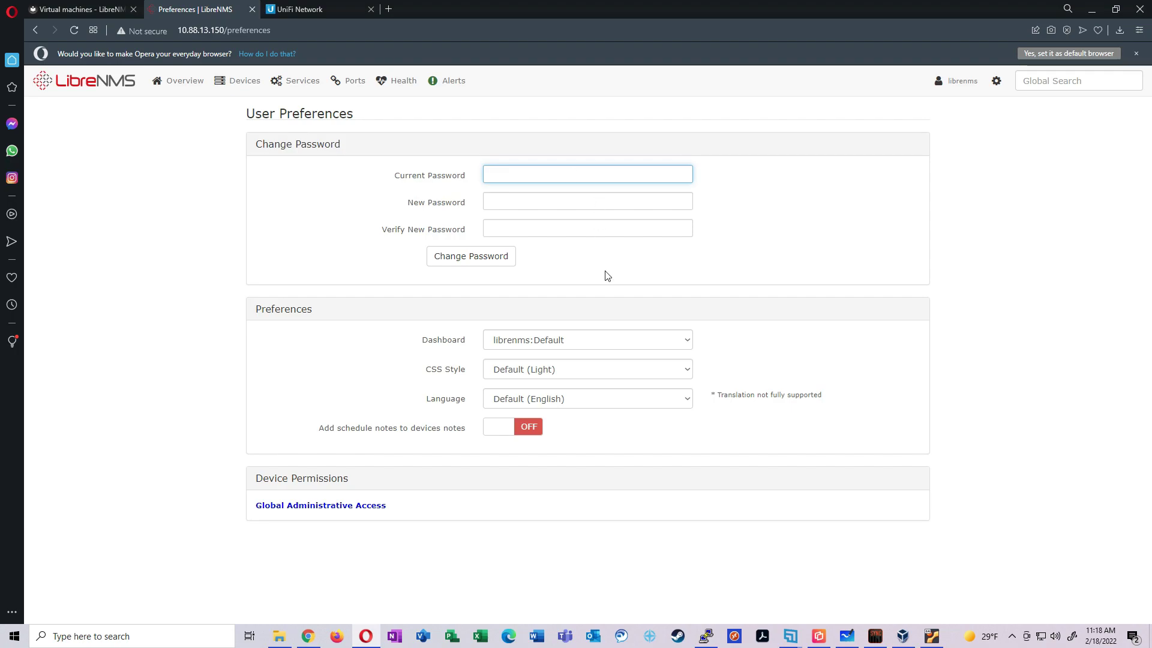
click(996, 80)
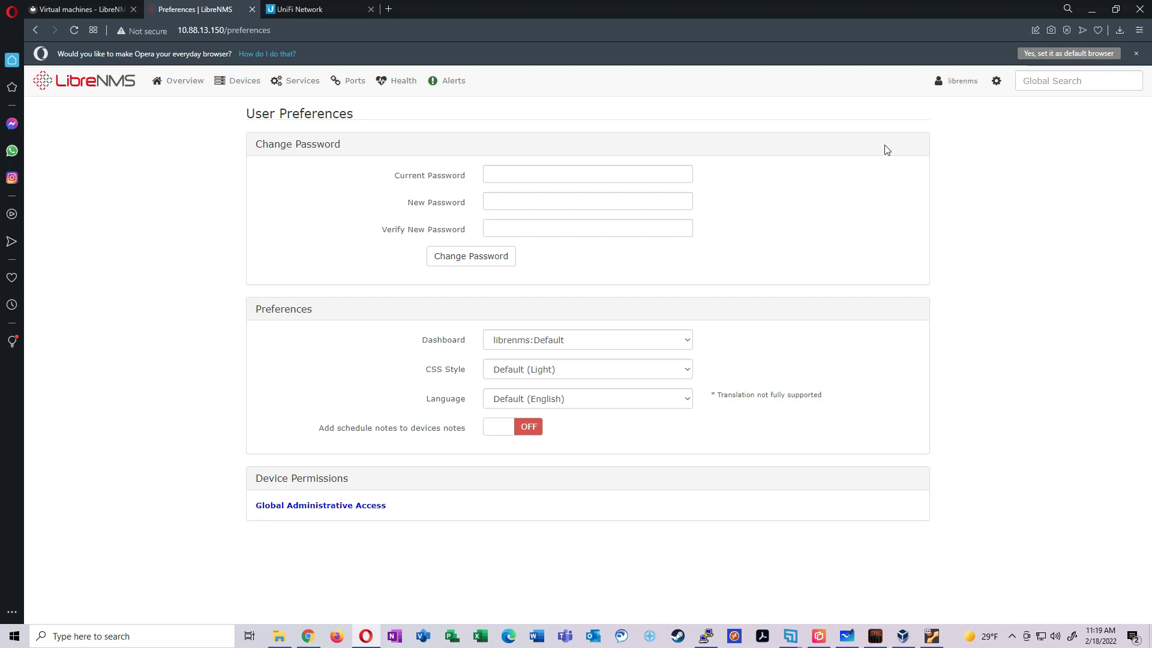
mouse_move(996, 80)
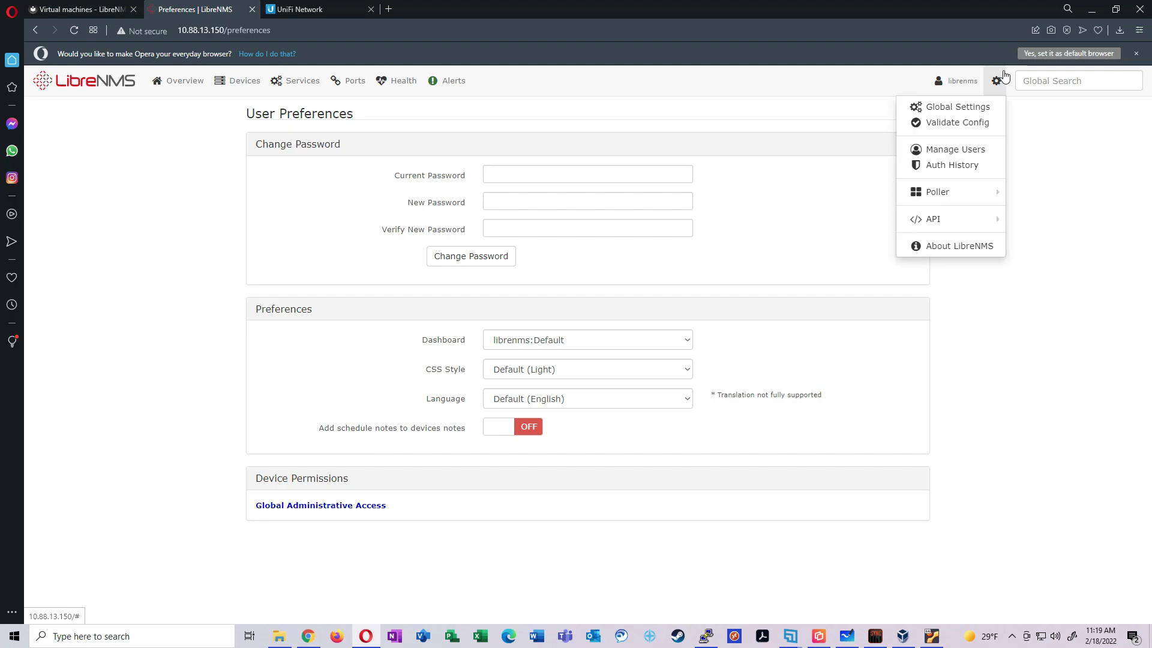
click(985, 123)
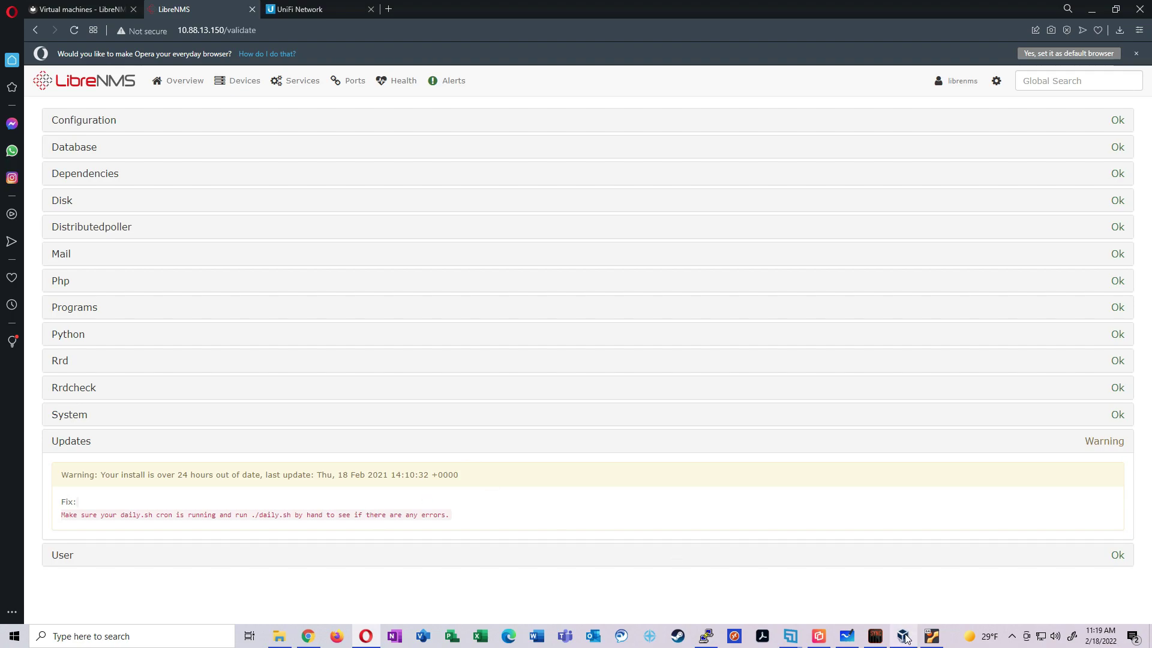
In the VM console, list the LibreNMS directory with ls and try 'sh daily.sh'
click(932, 636)
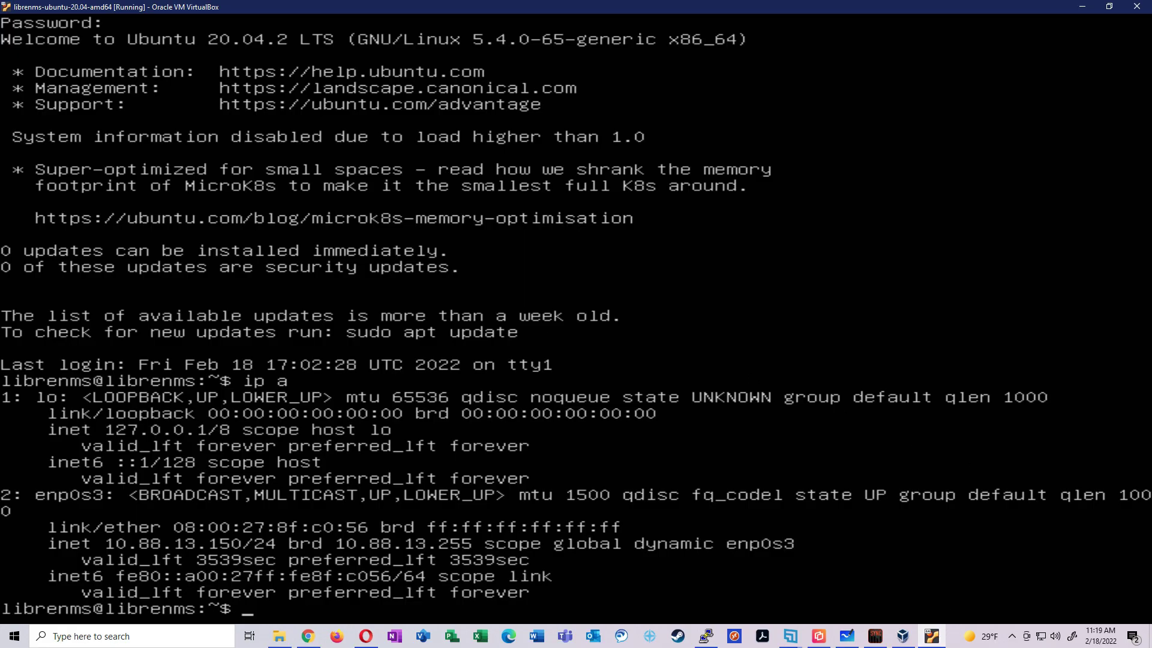
text(ls)
key(Return)
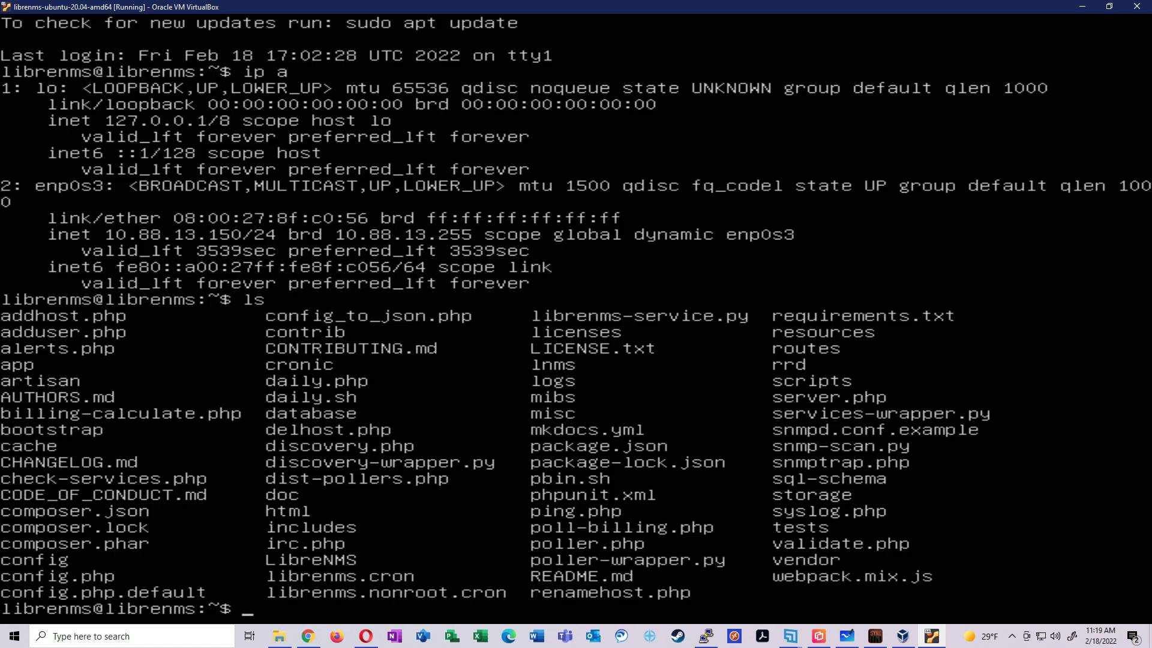
text(sh daily.sh)
key(Return)
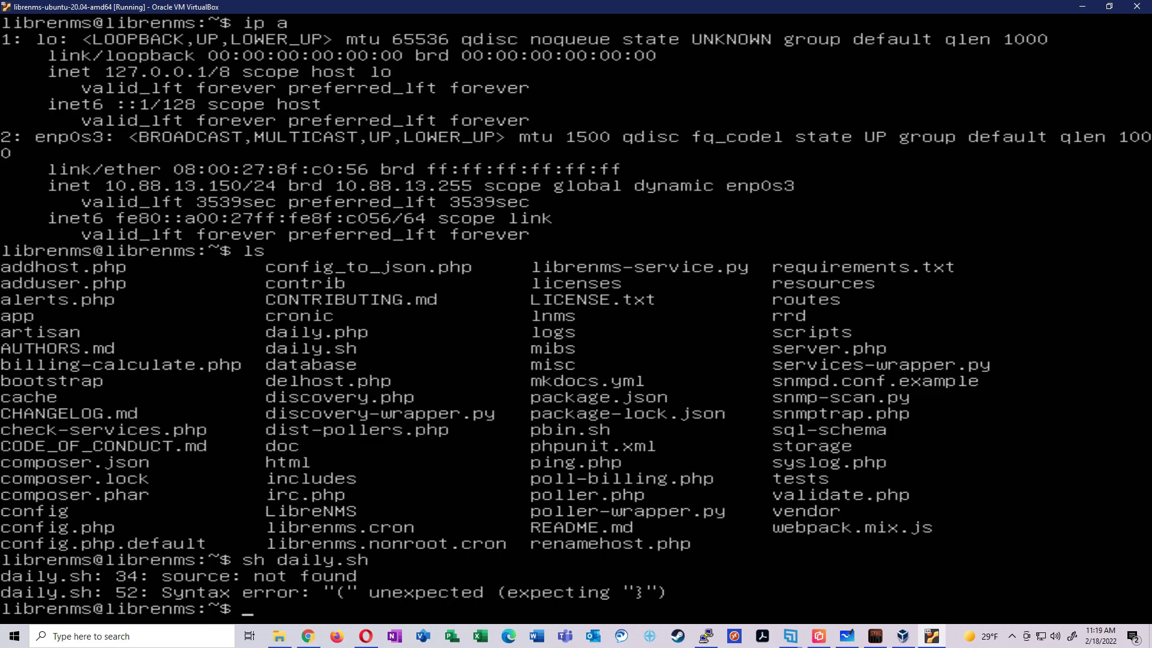
Run ./daily.sh directly so it updates to the latest codebase
text(aa)
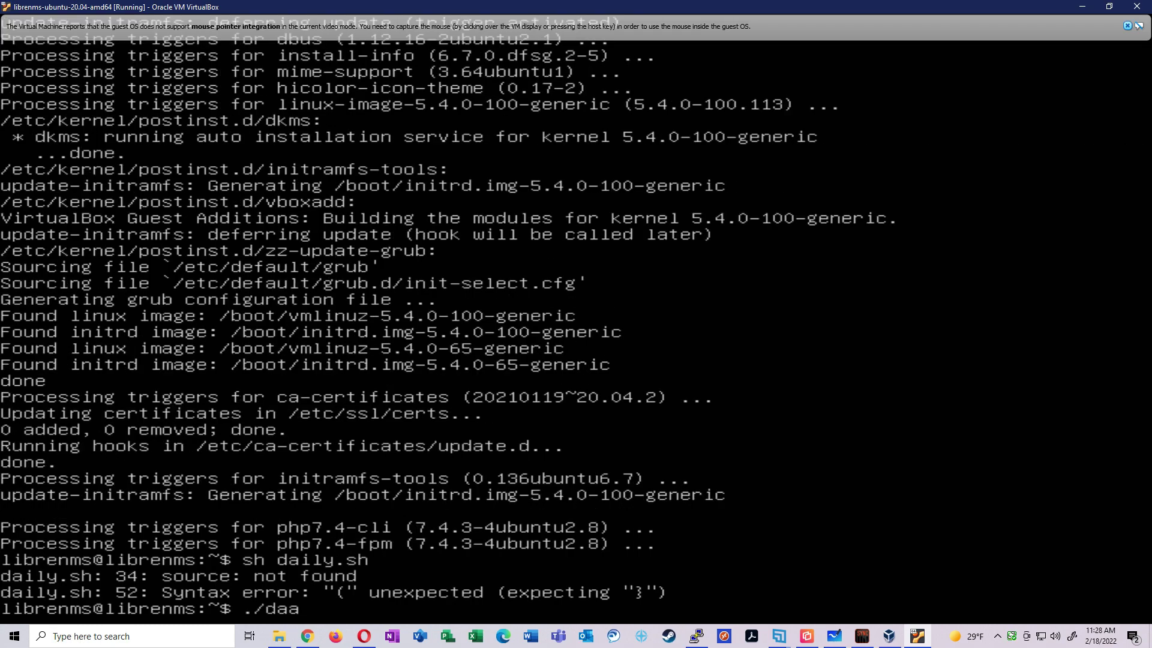
key(BackSpace)
text(ily.sh)
key(Return)
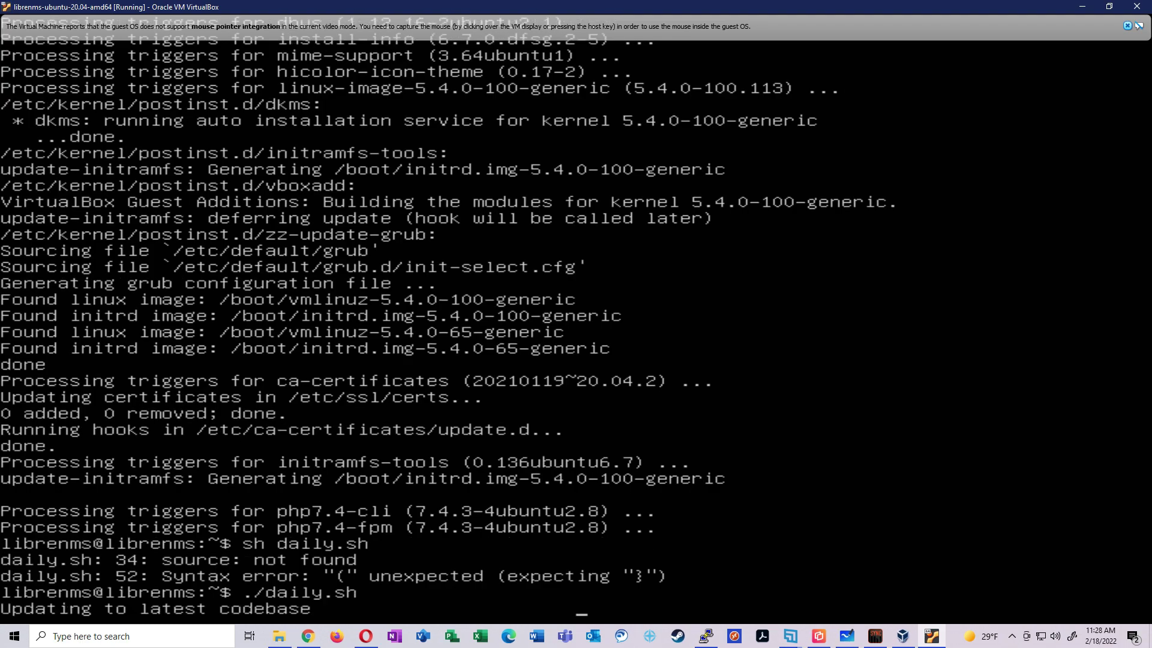